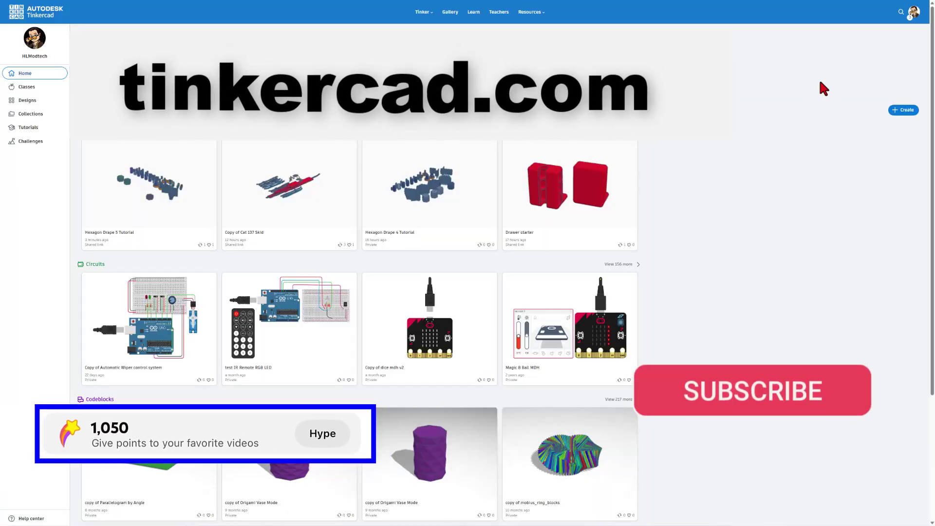
Peek at the account menu, then bring up the Create options on the dashboard.
left_click(914, 13)
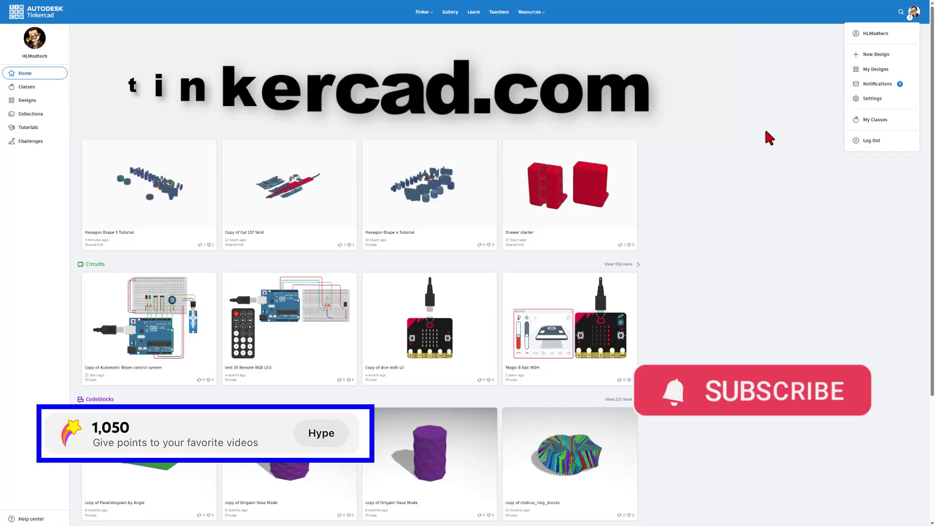
left_click(738, 130)
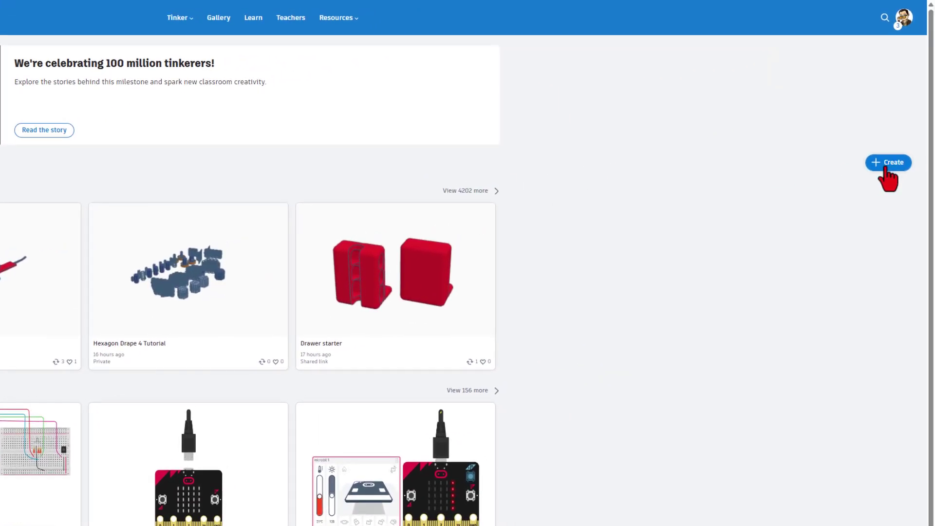
left_click(884, 167)
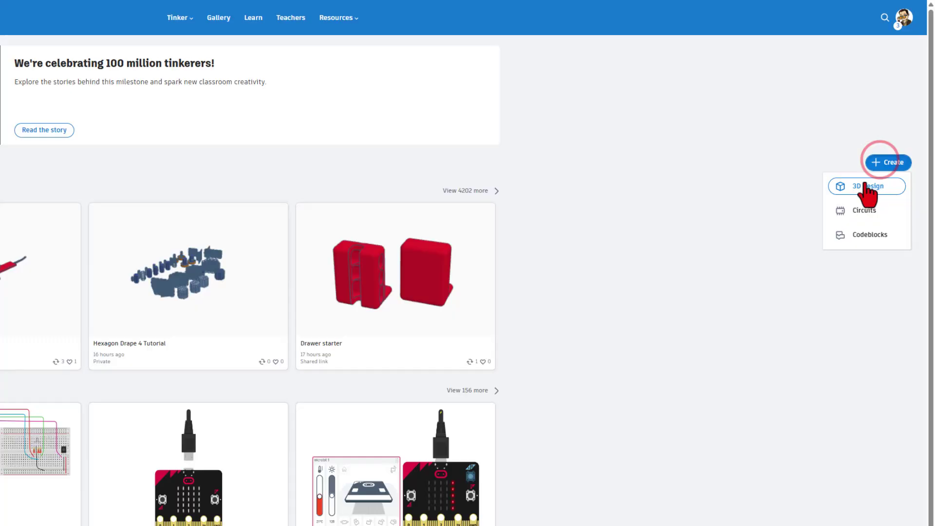
Start a 3D design renamed 'hex fidget' and place a hexagonal Polygon prism on the workplane.
left_click(866, 184)
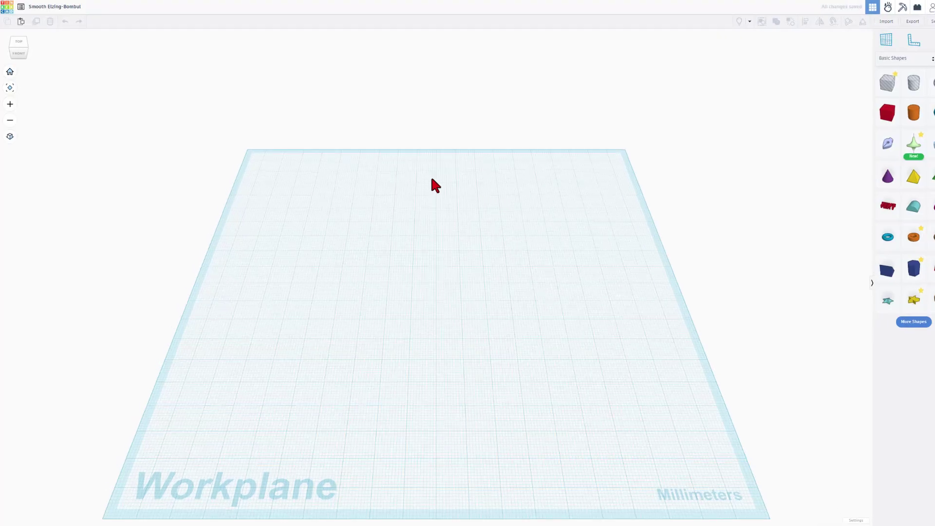
left_click(131, 21)
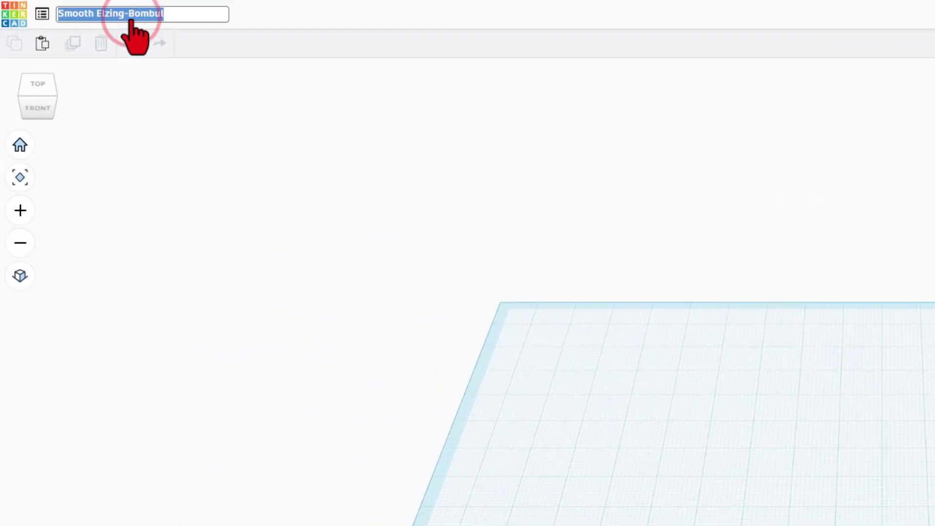
type("hex fidget")
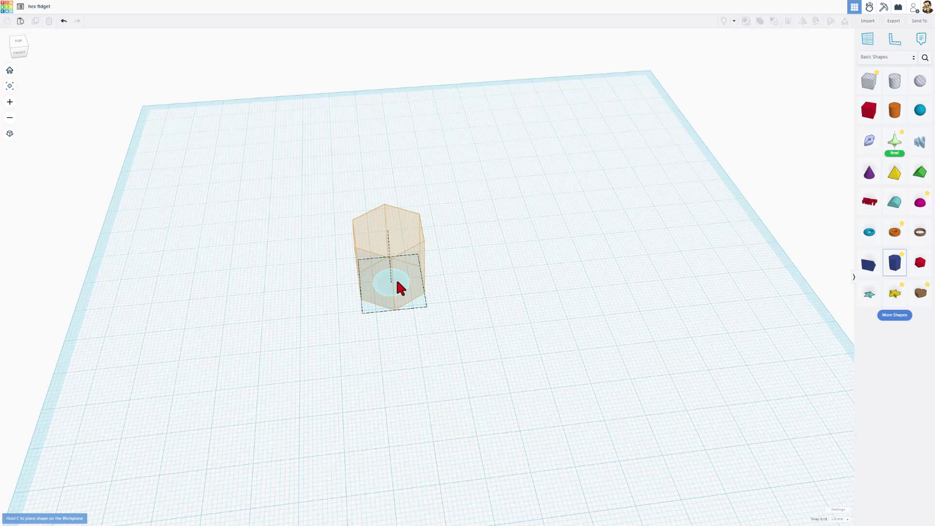
scroll(397, 281, "up", 5)
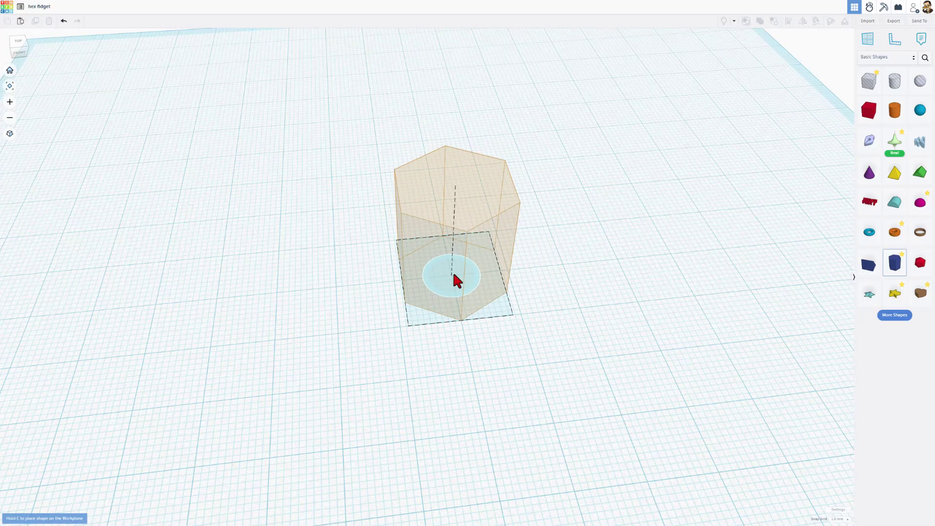
left_click(454, 282)
scroll(454, 281, "down", 2)
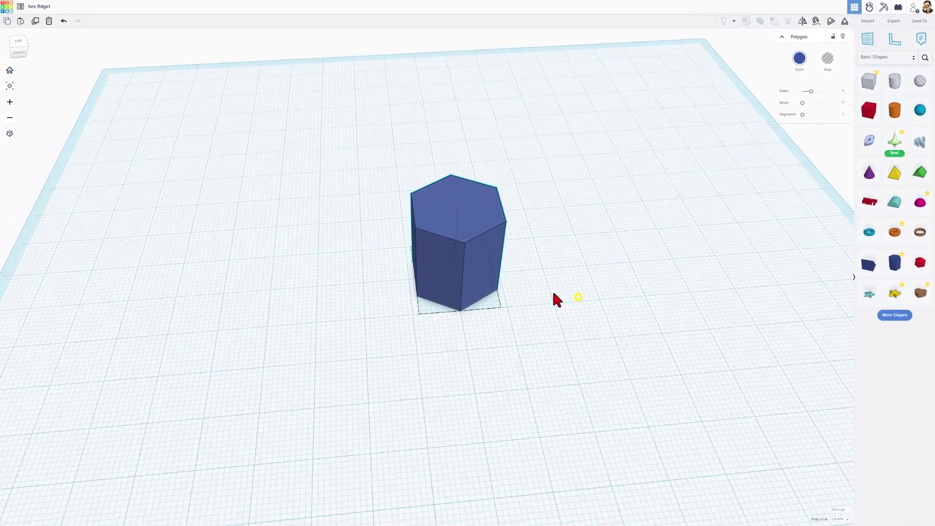
right_click_drag(555, 299, 507, 288)
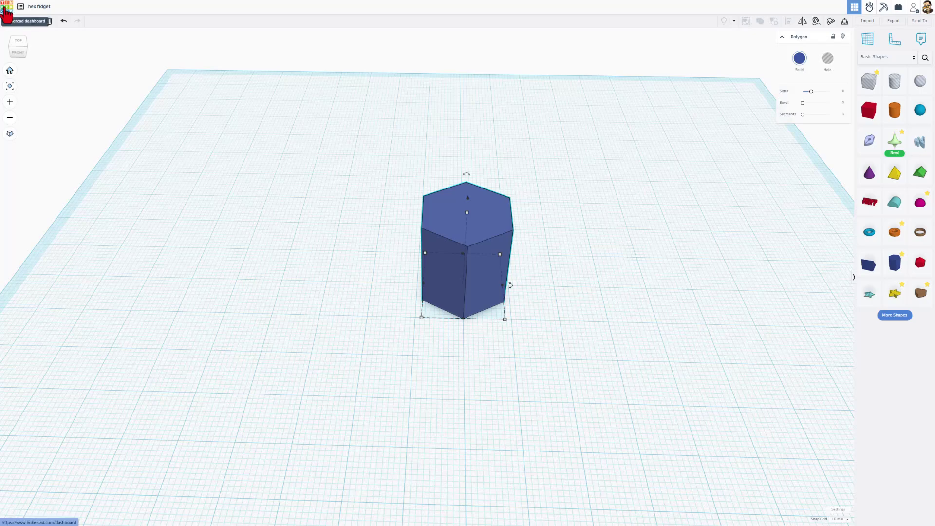
Return to the dashboard, peek at the hex fidget card's settings, and reopen it via Tinker this.
left_click(6, 13)
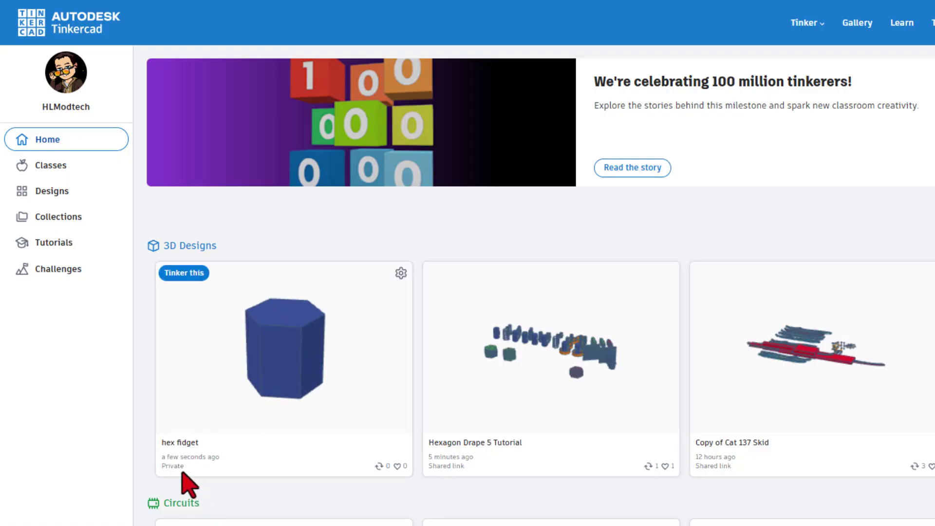
left_click(400, 272)
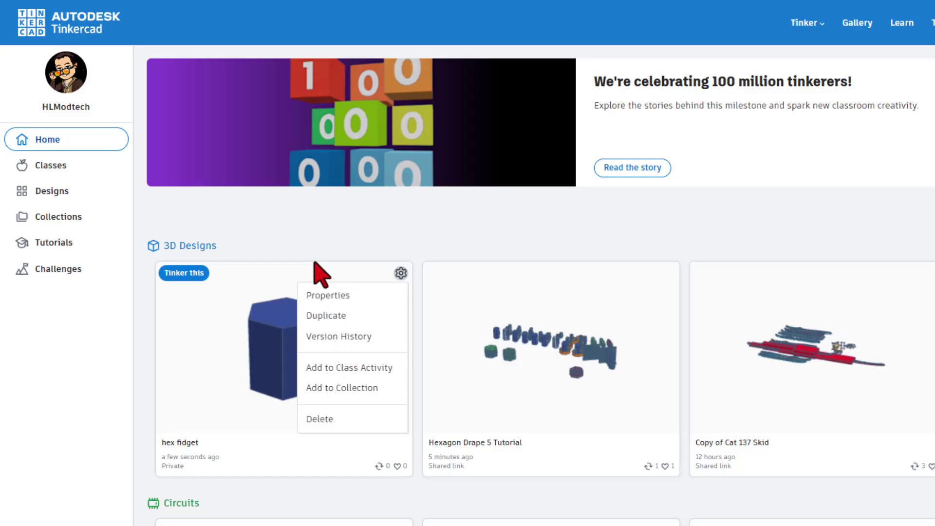
left_click(326, 247)
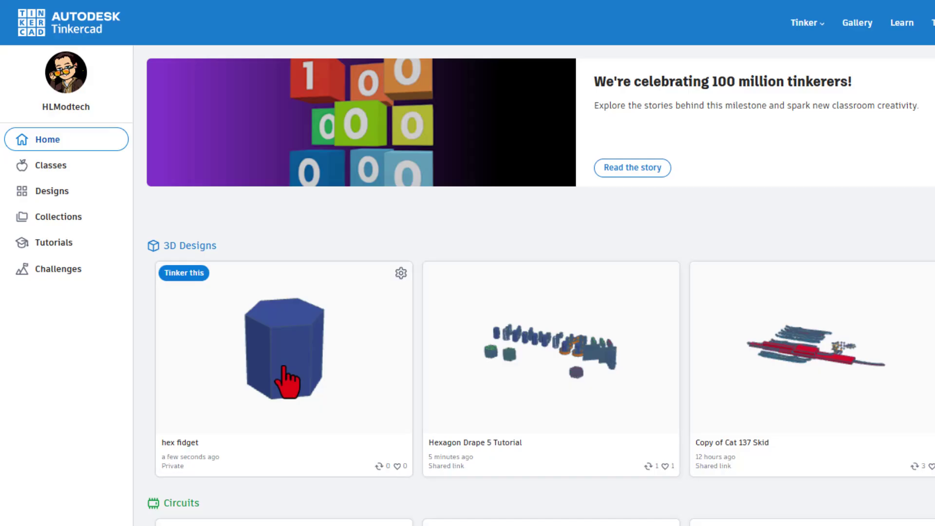
left_click(186, 275)
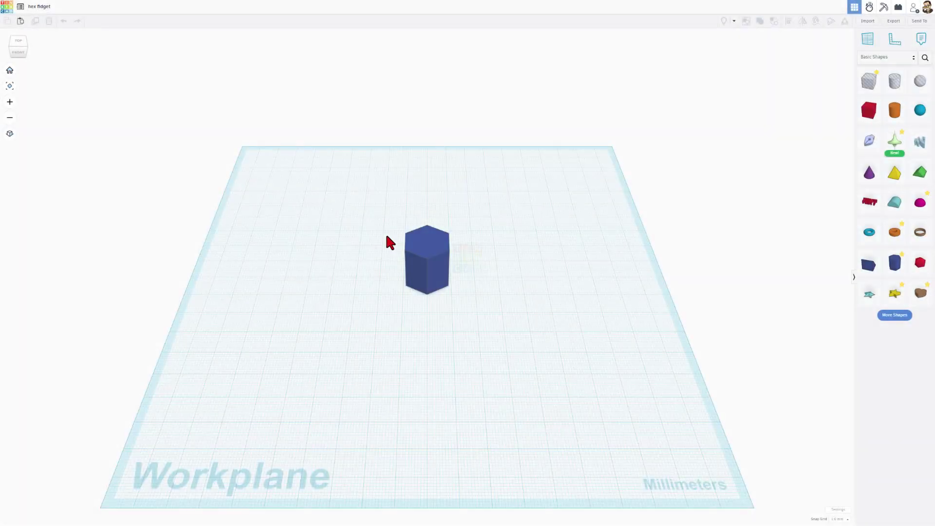
Scale the hexagonal prism uniformly and set its height to 20 mm.
right_click_drag(403, 256, 447, 301)
left_click(441, 285)
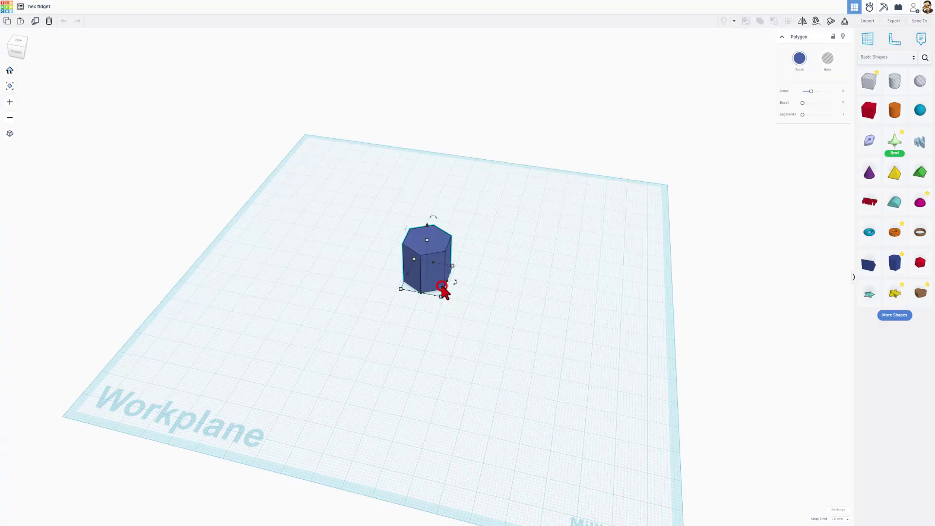
left_click(440, 295)
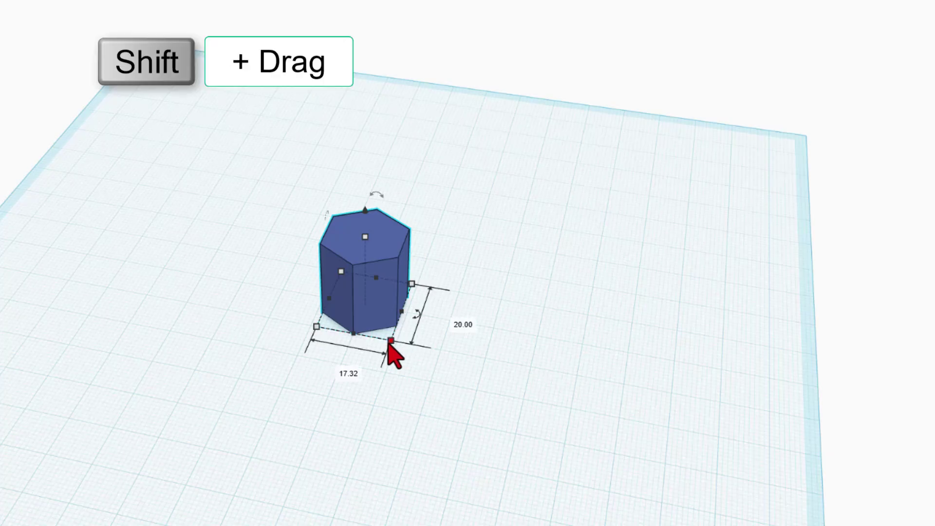
left_click_drag(389, 343, 441, 424, "shift")
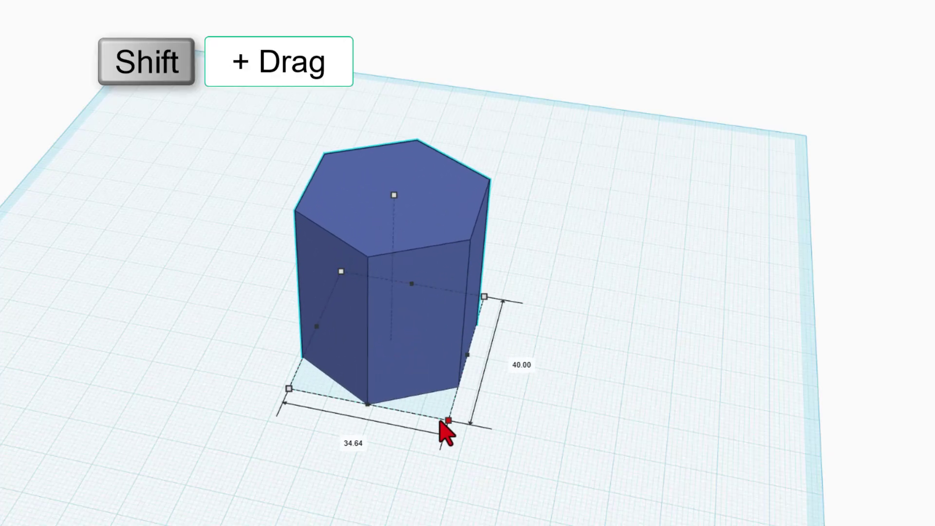
left_click(523, 364)
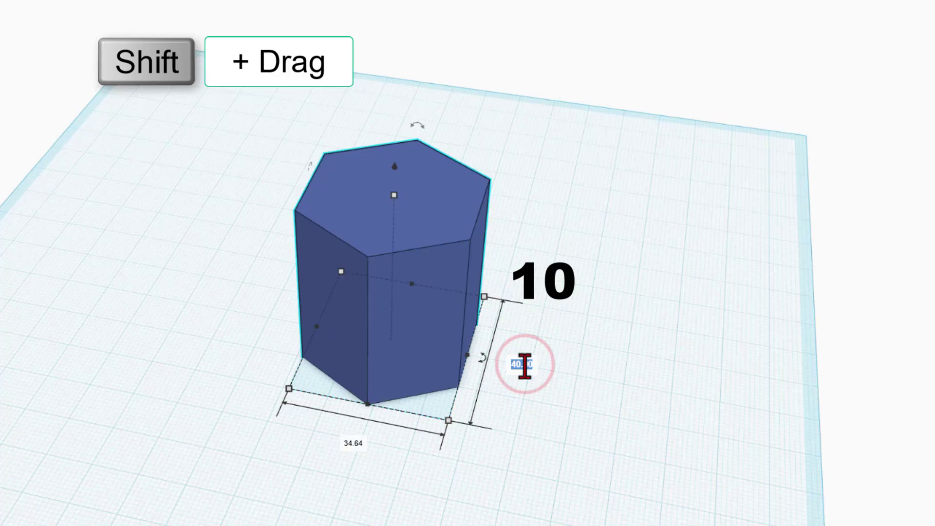
type("10")
key("Return")
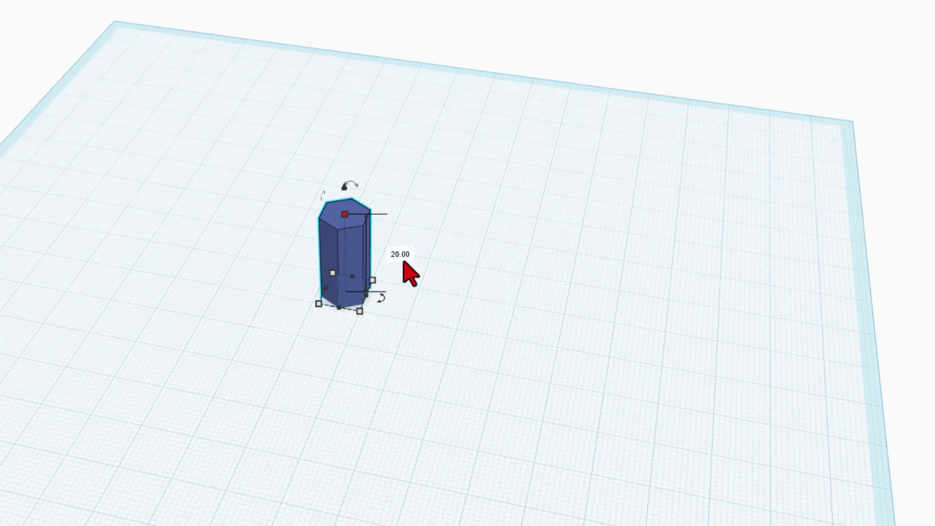
scroll(410, 270, "up", 1)
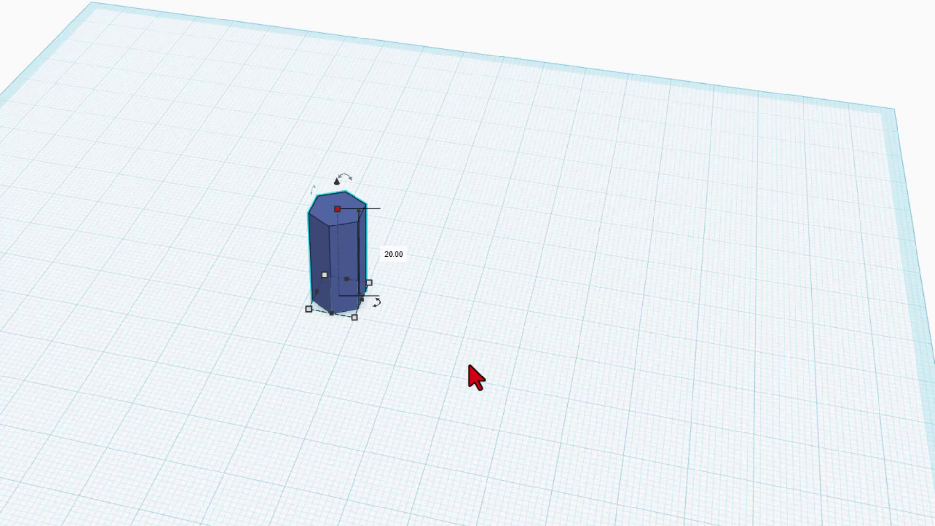
Rotate the prism -90° about its vertical axis using Shift-snapped steps.
left_click(434, 365)
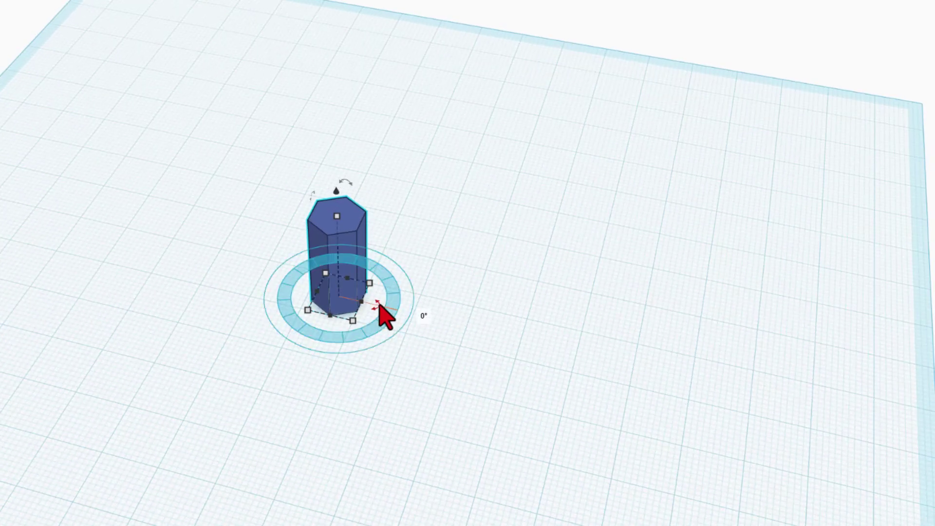
mouse_move(379, 311)
left_mouse_down()
mouse_move(326, 342)
mouse_move(381, 326)
mouse_move(364, 336)
mouse_move(370, 318)
mouse_move(339, 335)
left_mouse_up()
key("shift")
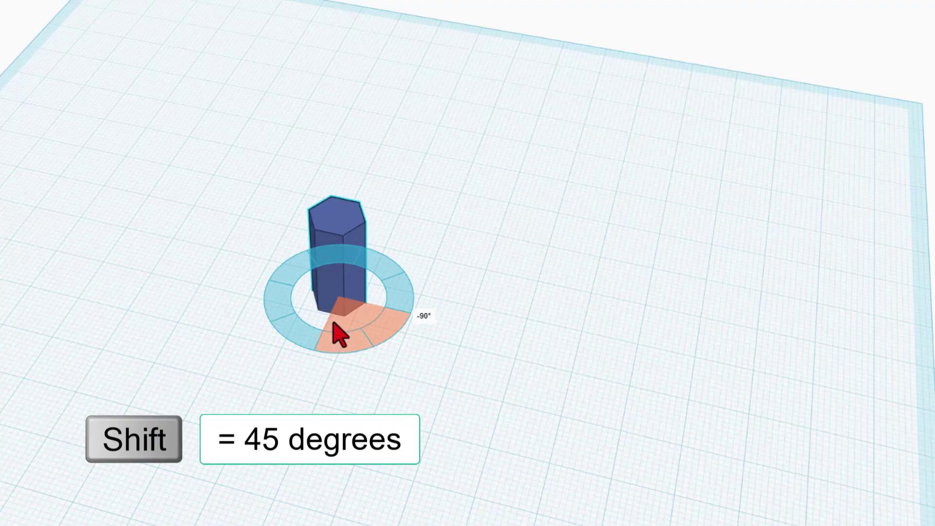
left_click(304, 384)
scroll(328, 348, "up", 2)
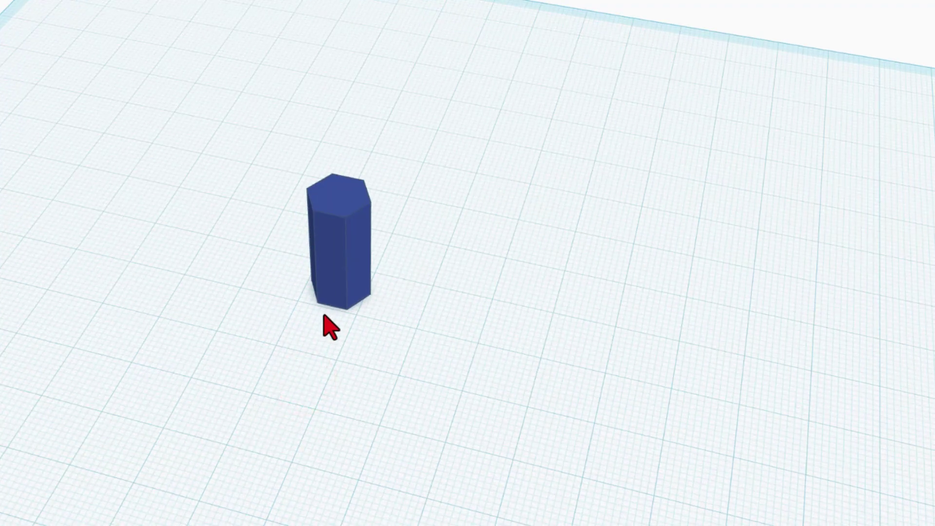
scroll(330, 319, "up", 2)
scroll(323, 333, "up", 2)
Reselect the prism and pick a new shape from Basic Shapes to add beside it.
middle_click_drag(324, 334, 431, 338)
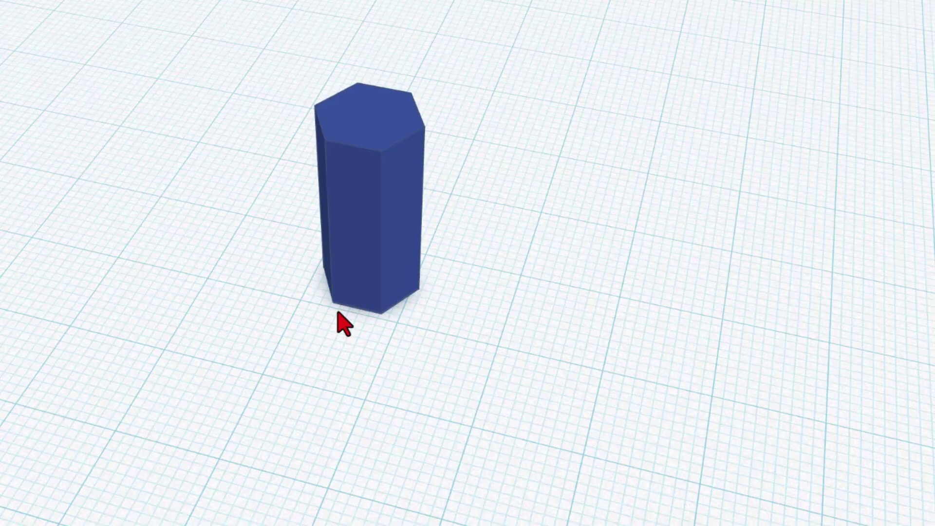
left_click(431, 336)
scroll(455, 329, "up", 3)
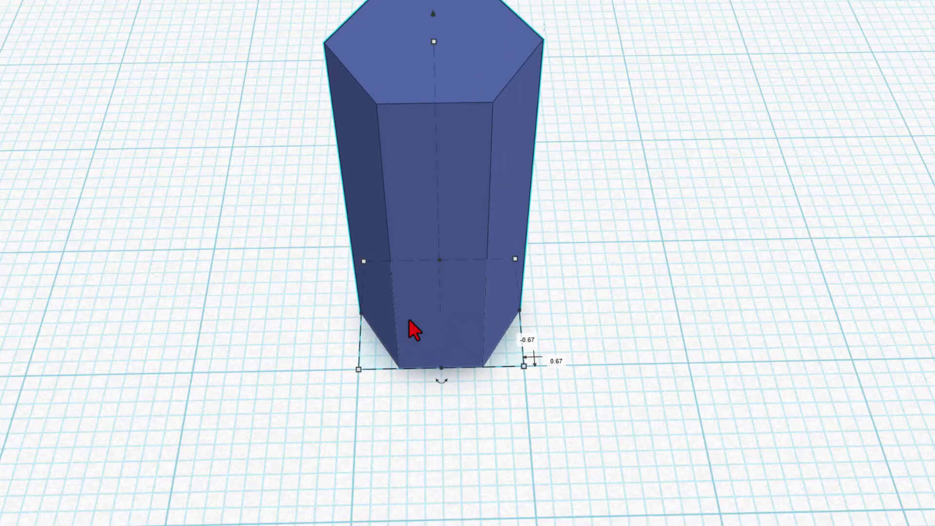
mouse_move(651, 439)
right_mouse_down()
mouse_move(581, 439)
mouse_move(605, 434)
right_mouse_up()
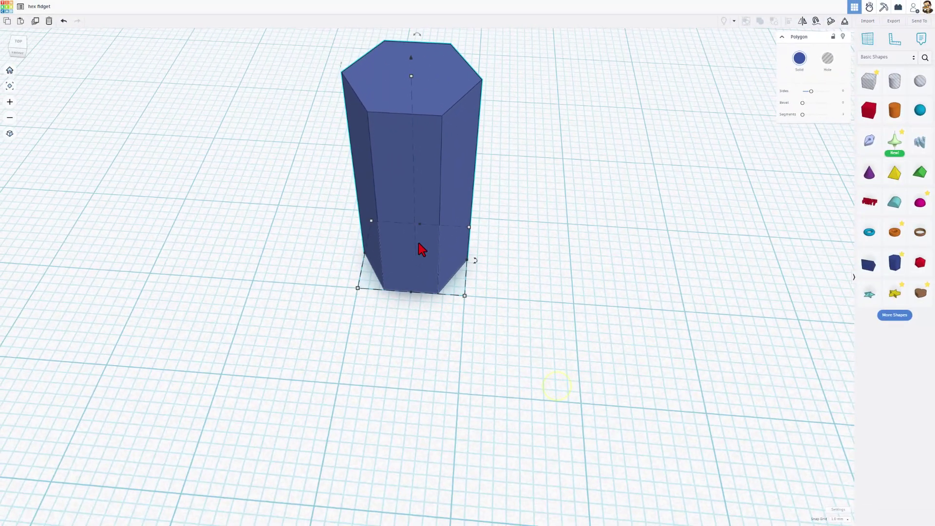
left_click(869, 152)
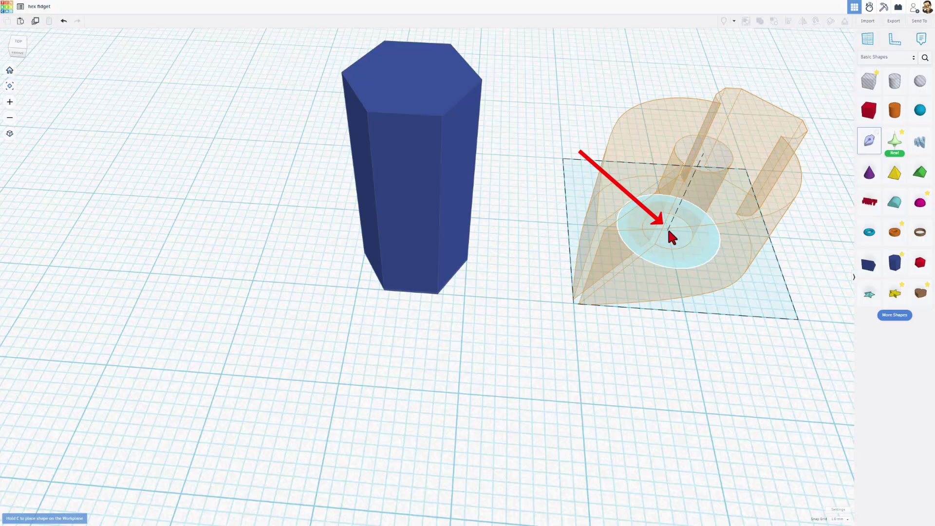
Place the shape into its sketch editor, browse the Sketching help pages, and close the What's New guide.
left_click(667, 227)
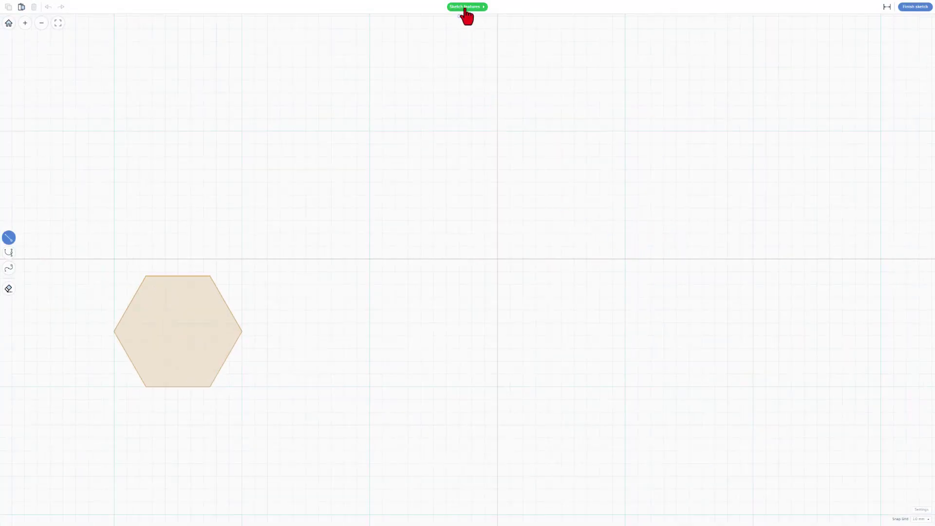
left_click(465, 8)
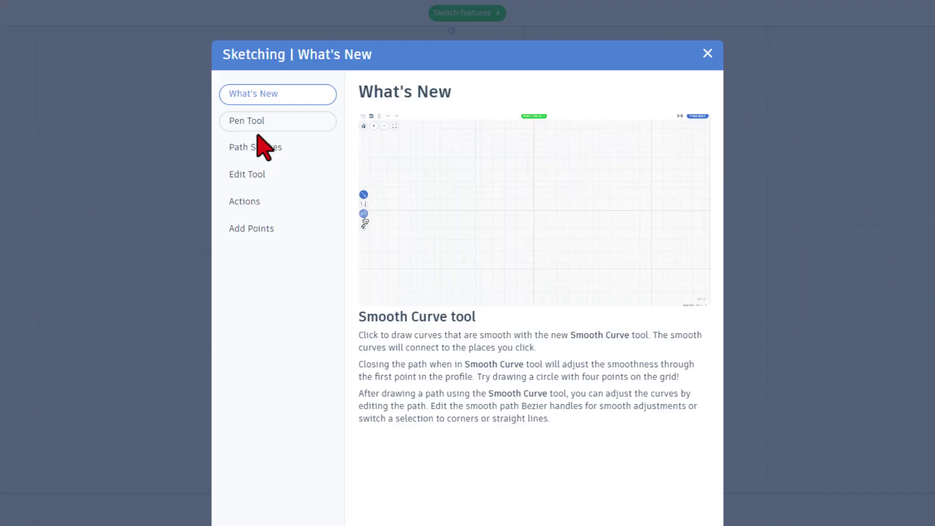
left_click(260, 121)
left_click(261, 146)
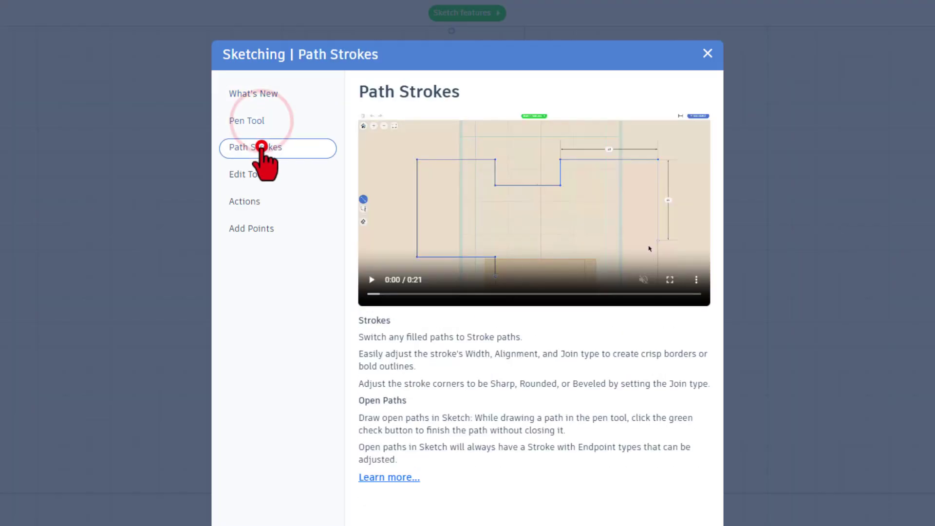
left_click(252, 174)
left_click(249, 201)
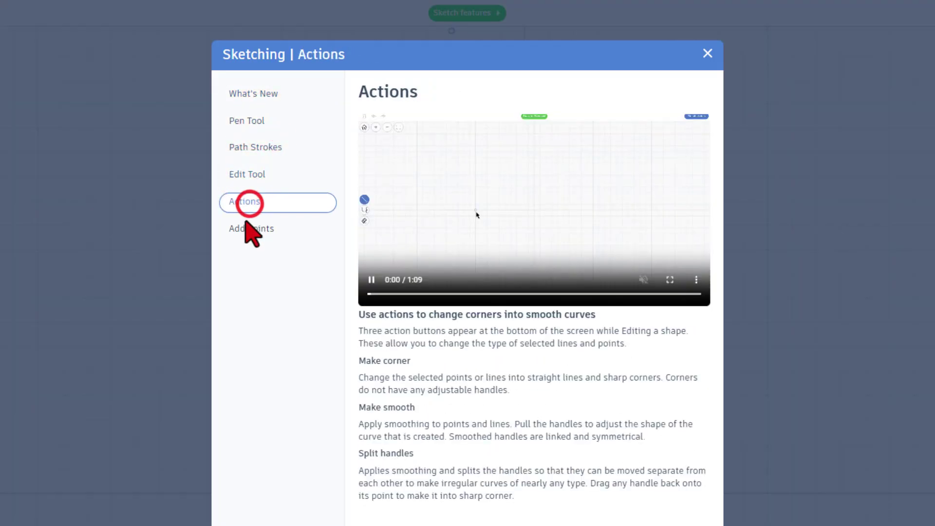
left_click(249, 229)
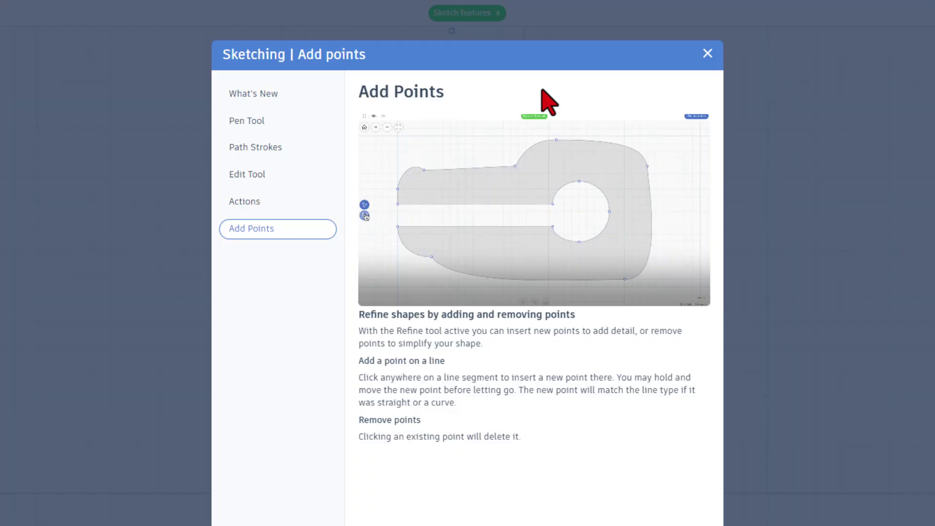
left_click(245, 94)
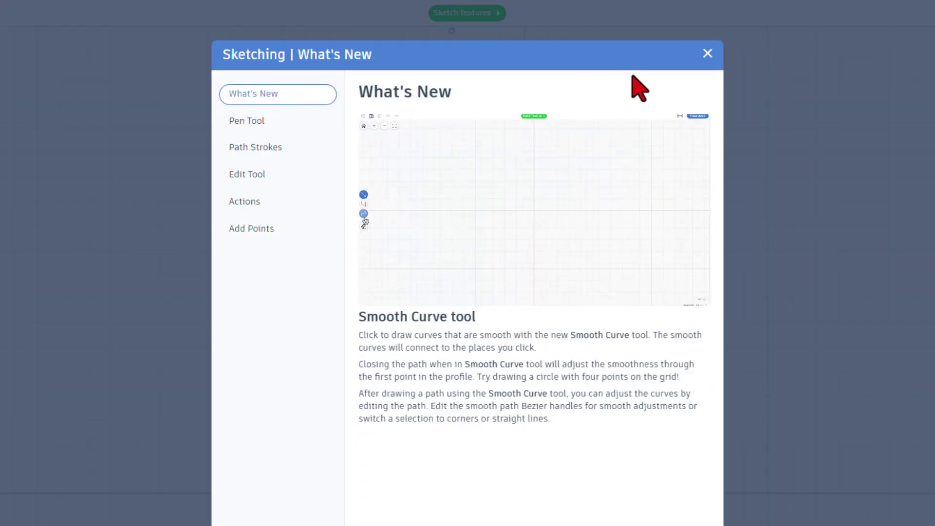
left_click(708, 54)
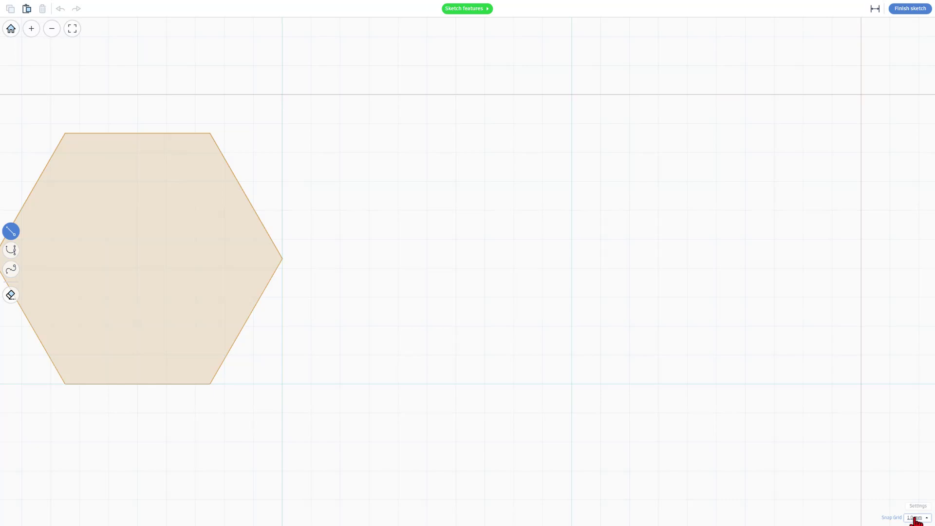
With Snap Grid at 0.5 mm, draw a closed 3×3 mm square outline with the line tool.
left_click(916, 518)
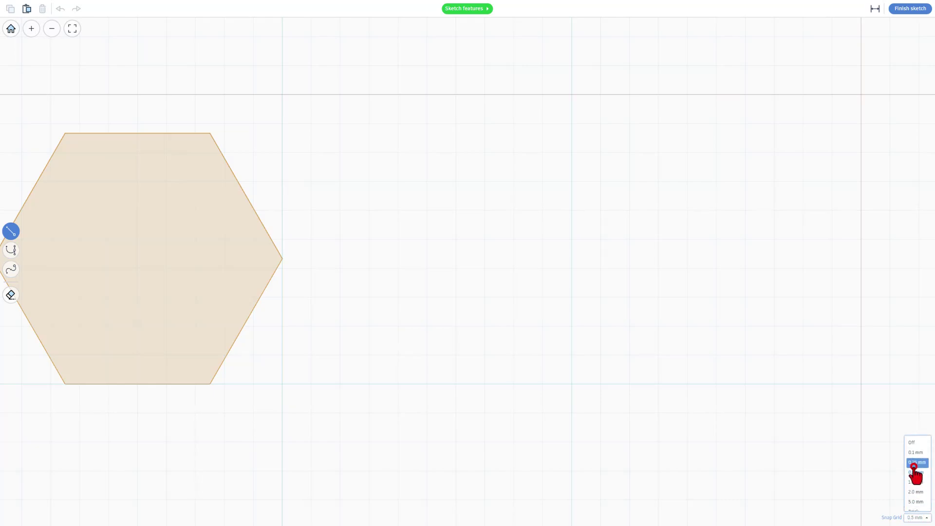
left_click(914, 466)
left_click(569, 381)
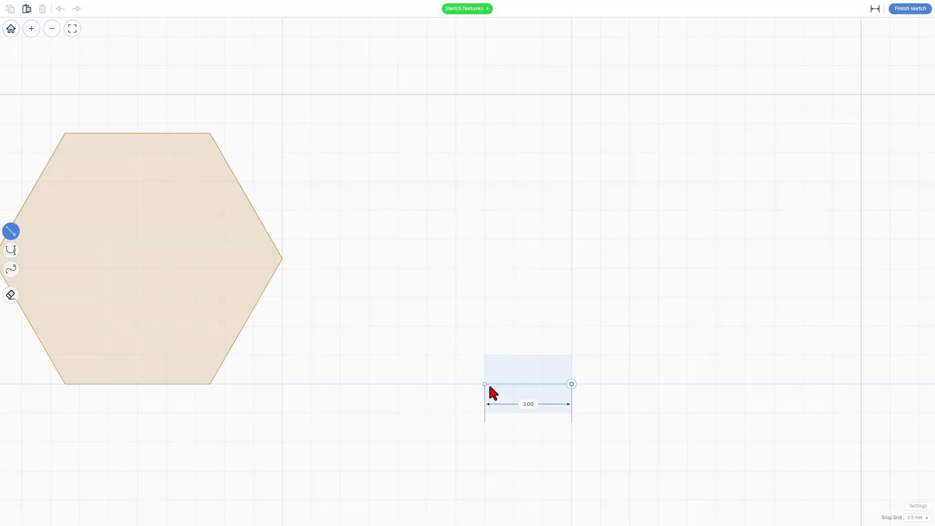
left_click(488, 384)
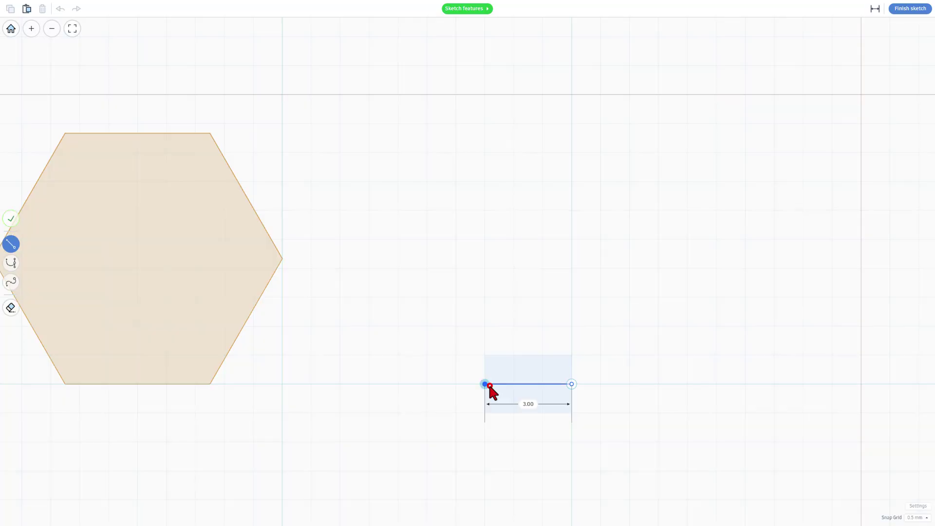
left_click(484, 340)
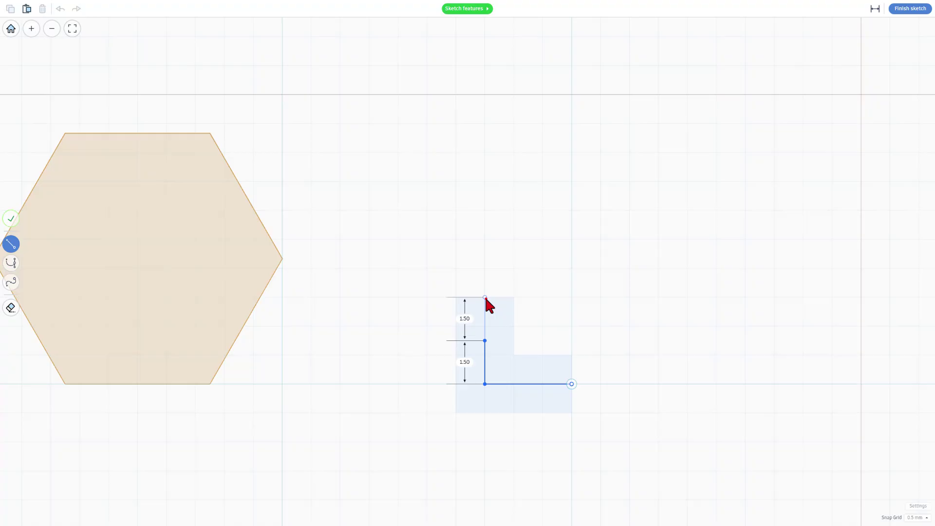
left_click(484, 297)
left_click(572, 297)
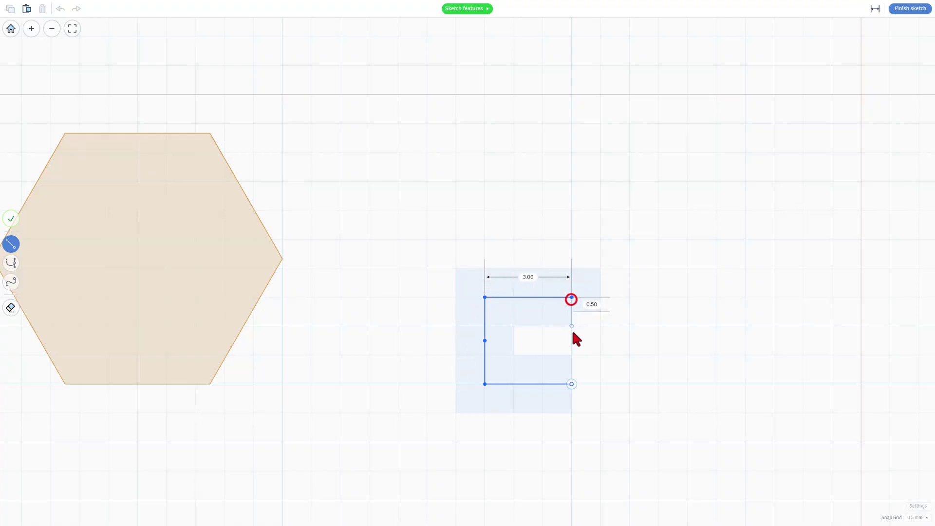
left_click(572, 340)
left_click(571, 384)
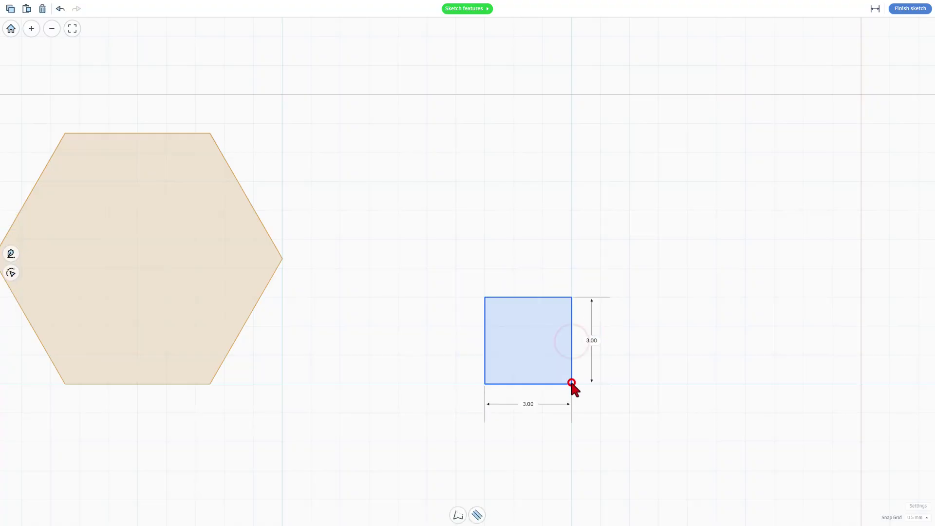
left_click(378, 302)
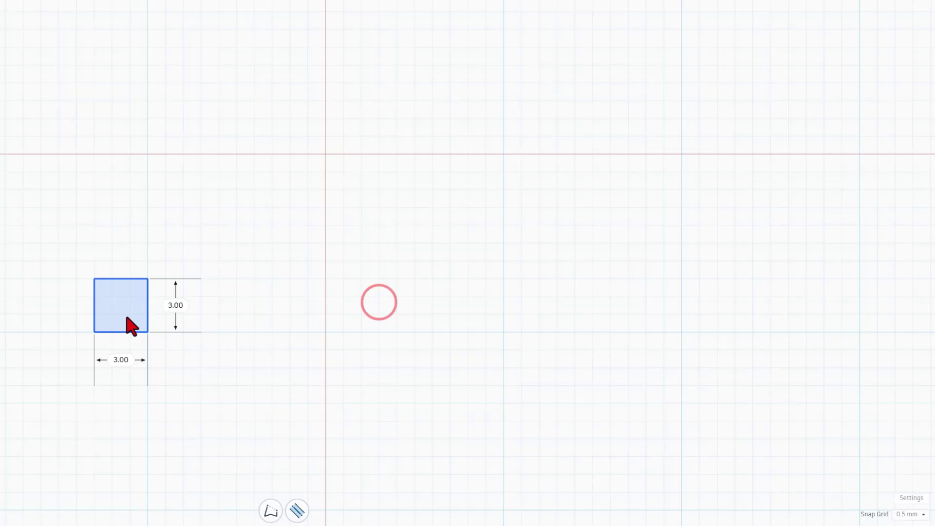
Nudge the square's upper edge segments inward to form a narrow top over a flared base.
left_click(125, 316)
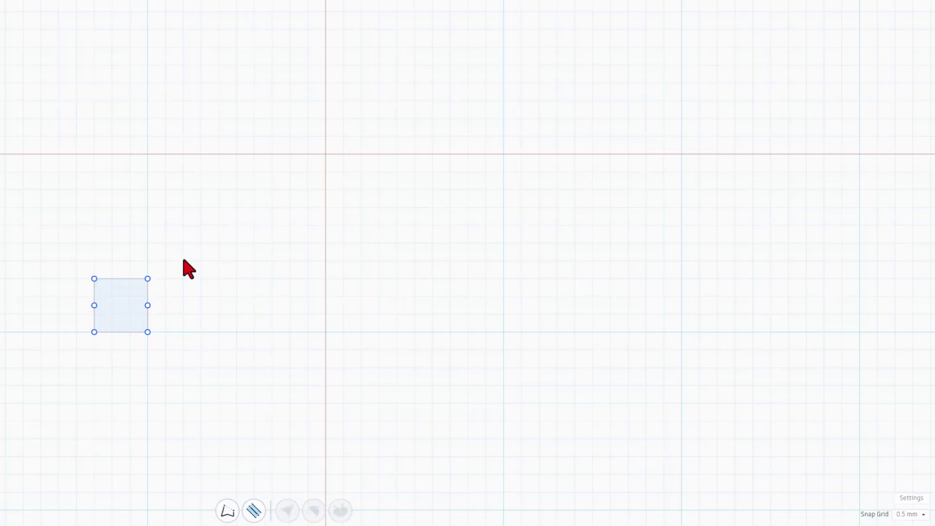
left_click(184, 266)
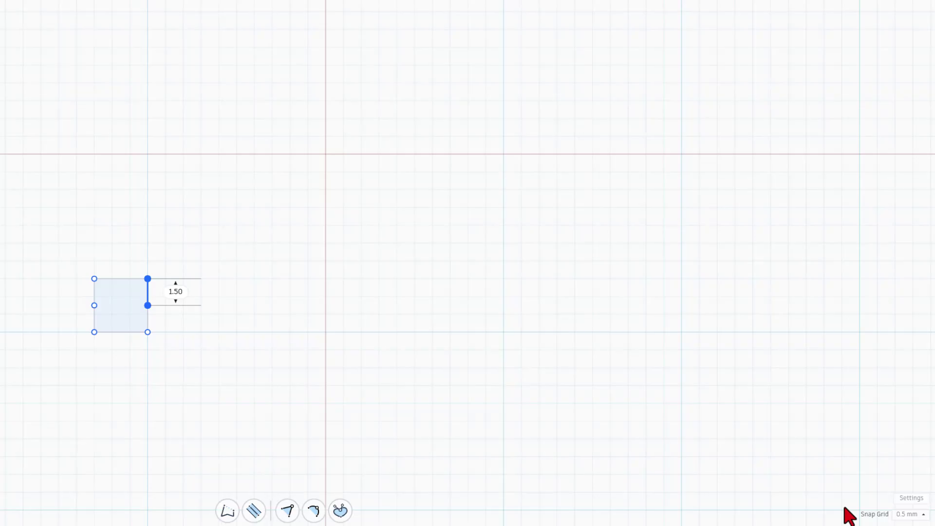
left_click(913, 516)
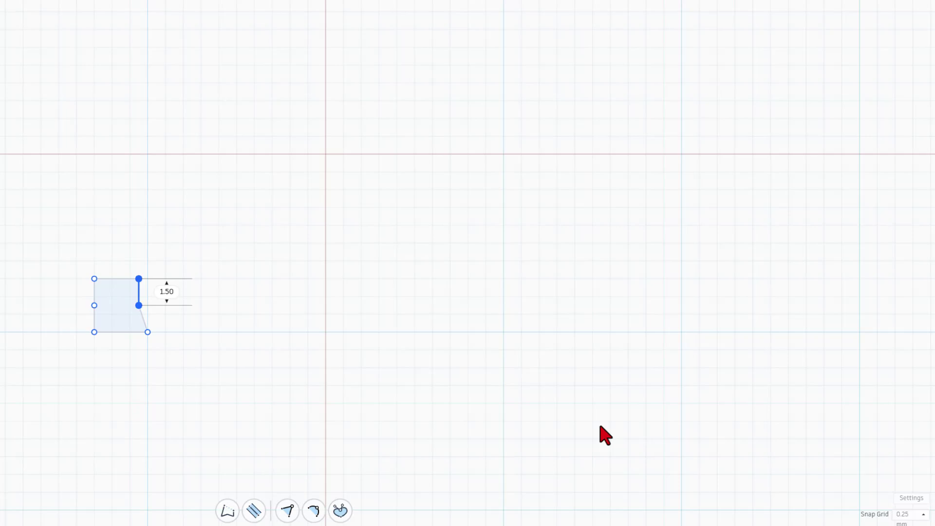
key("Left")
left_click(75, 266)
left_click(94, 298)
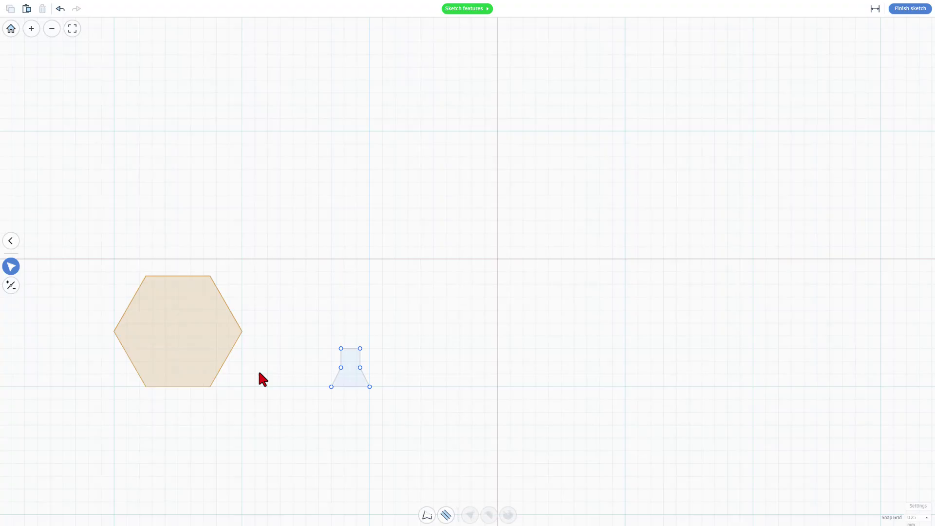
Finish the sketch, make the tab 12 mm tall, and align it (L) against the hexagonal prism's edge.
left_click(907, 10)
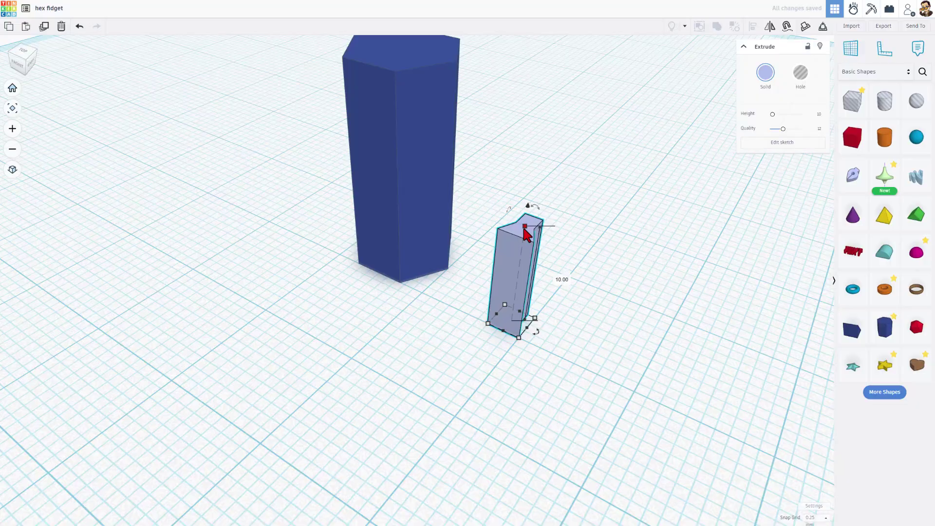
left_click(555, 276)
type("12")
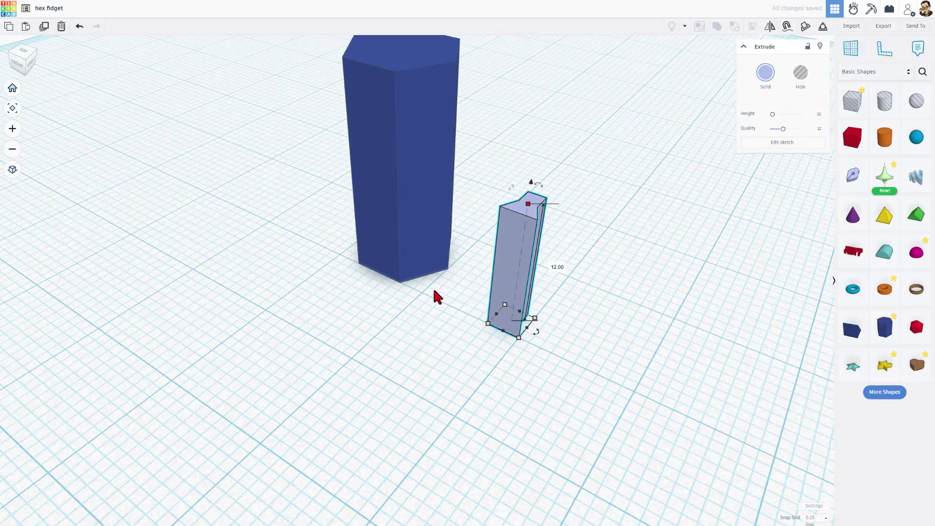
type("l")
left_click_drag(278, 207, 537, 339)
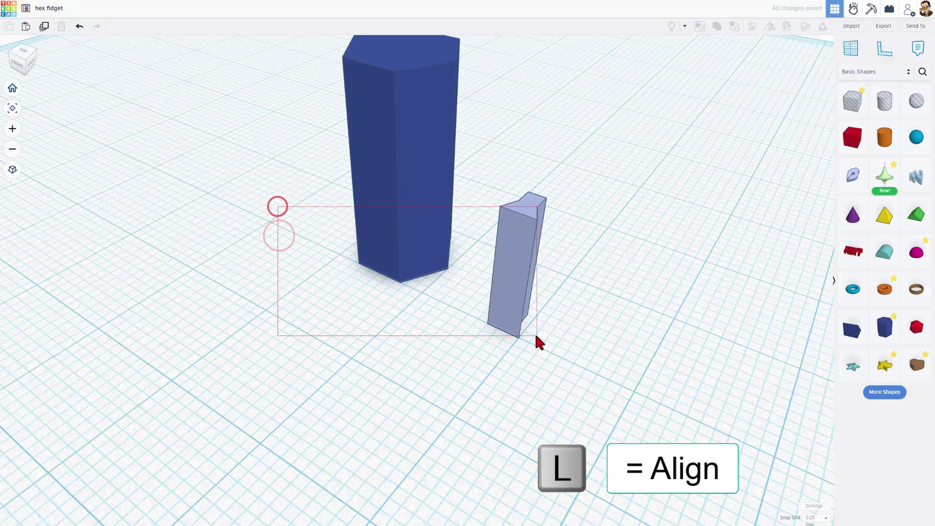
key("l")
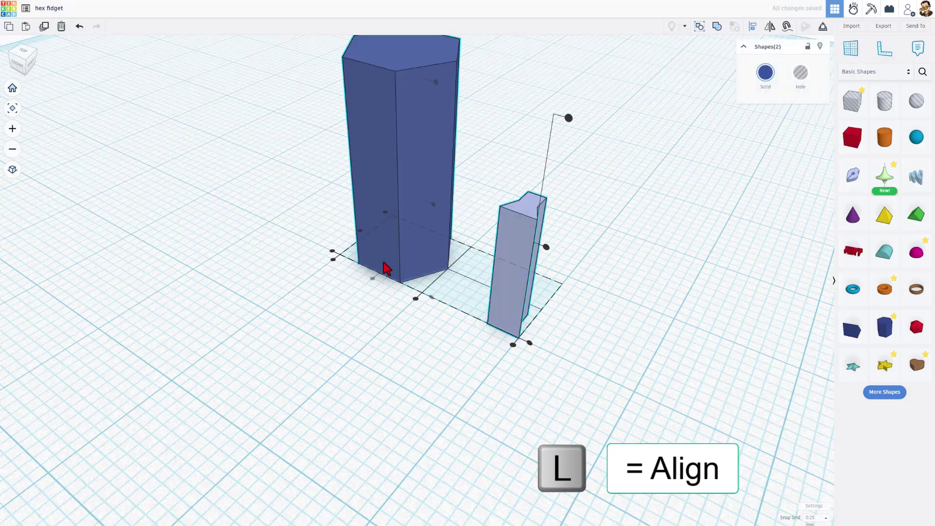
left_click(372, 285)
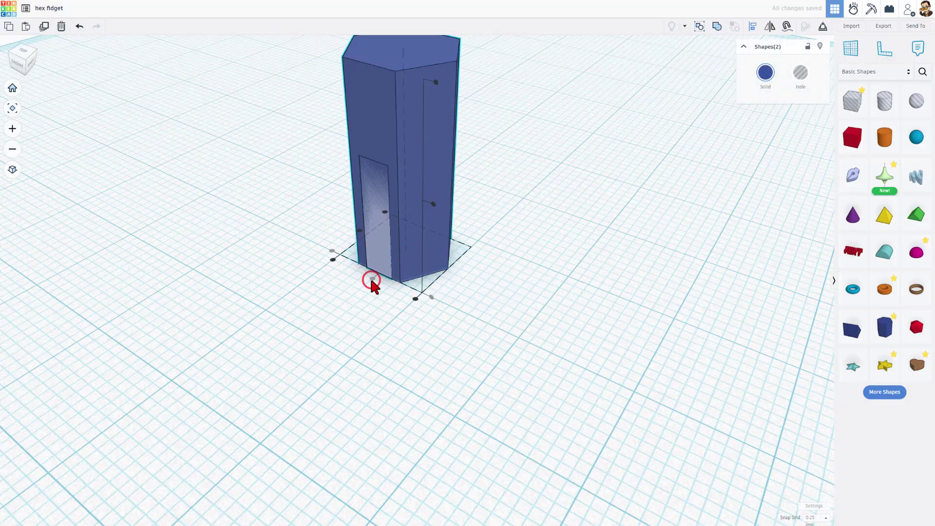
Reselect the tab, set Snap Grid to 1.0 mm, and view the prisms from near the top.
left_click(330, 254)
left_click(338, 282)
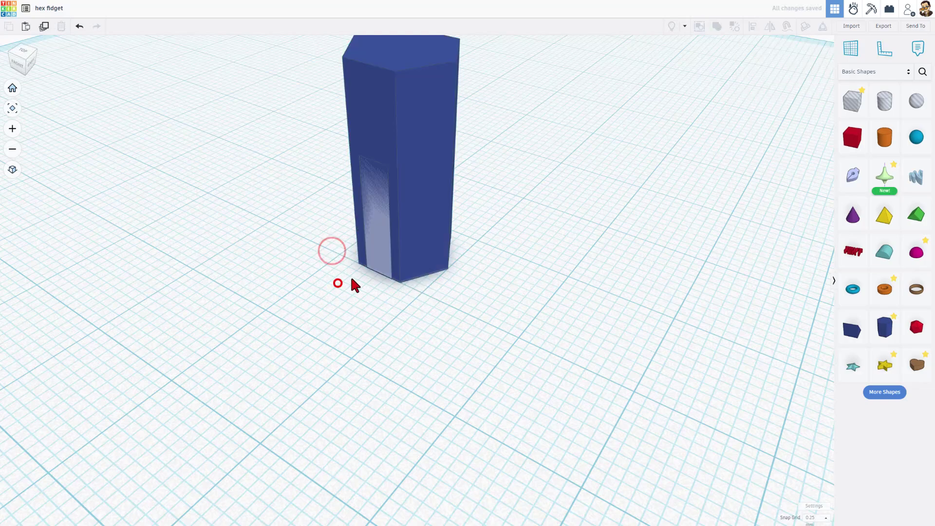
left_click(380, 262)
right_click_drag(353, 314, 666, 406)
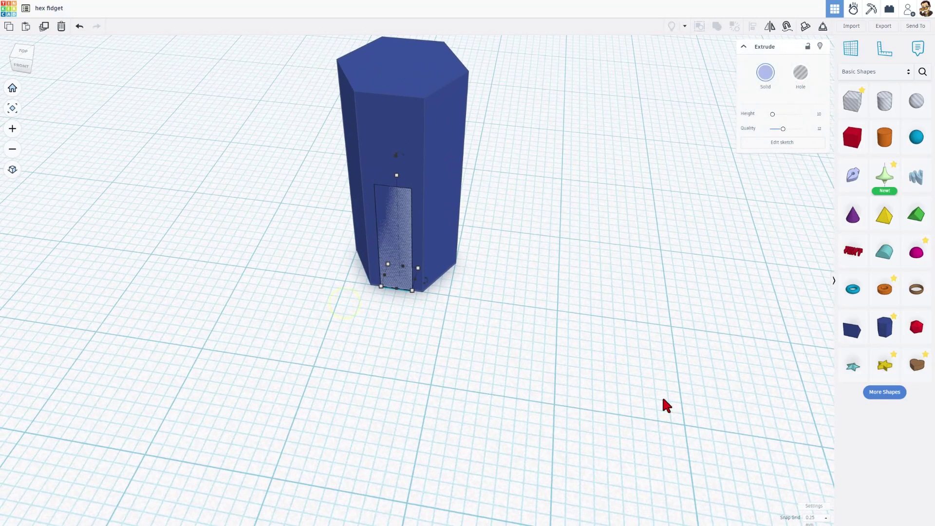
left_click(814, 517)
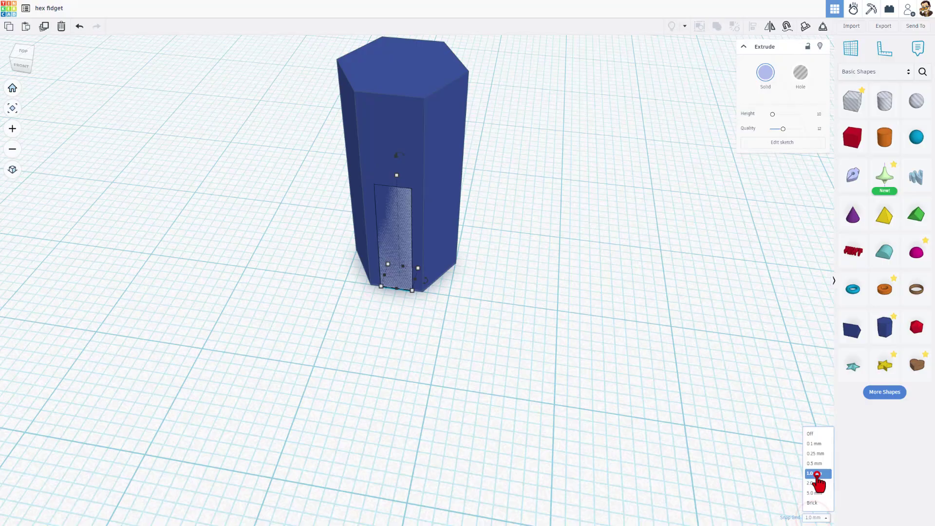
left_click(817, 476)
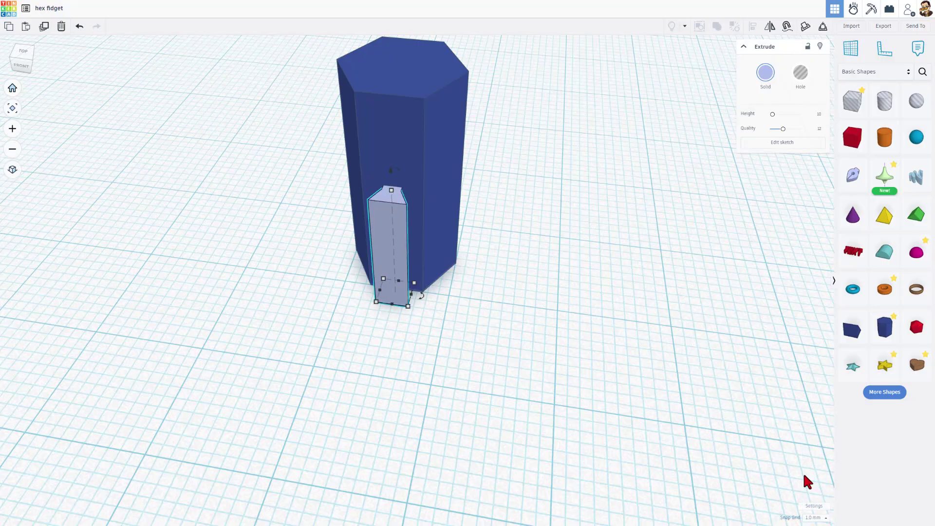
right_click_drag(704, 461, 593, 463)
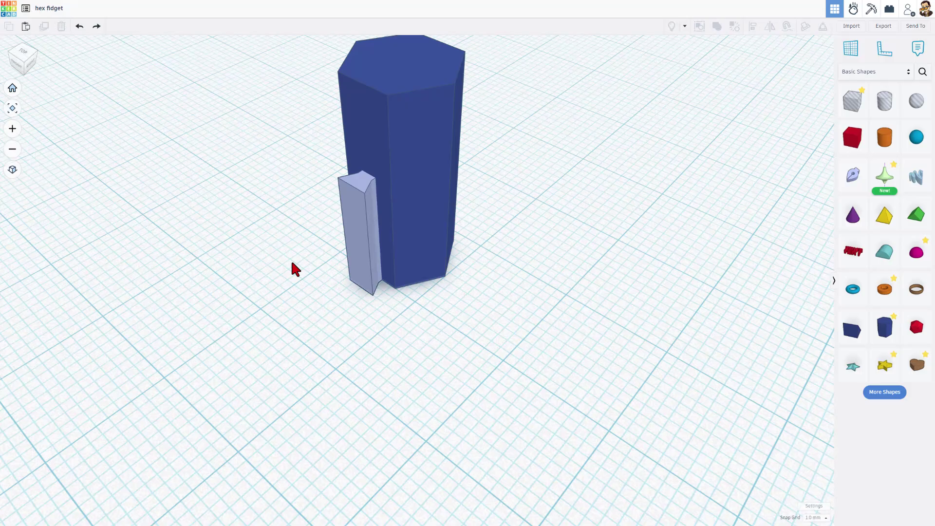
mouse_move(294, 271)
right_mouse_down()
mouse_move(349, 297)
mouse_move(332, 294)
right_mouse_up()
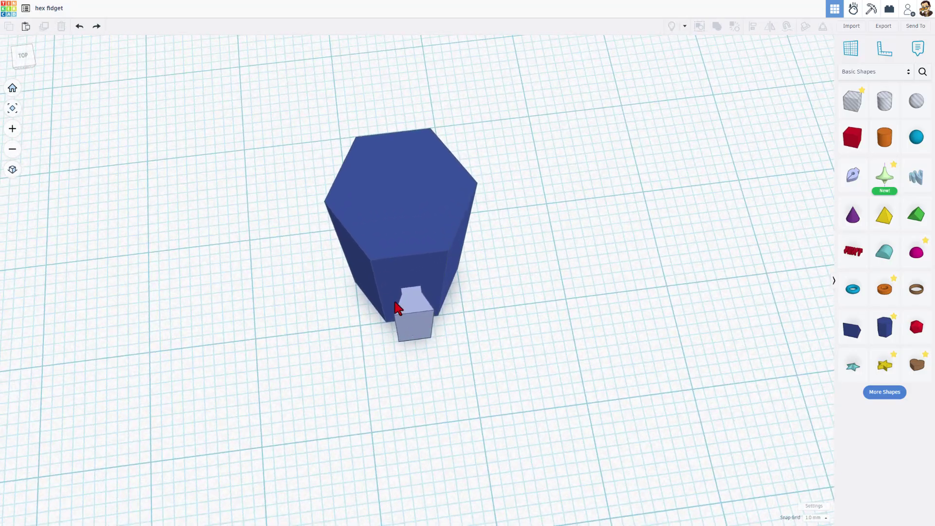
Duplicate the tab prism in place (Ctrl+D) and colour the copy solid green.
left_click(413, 341)
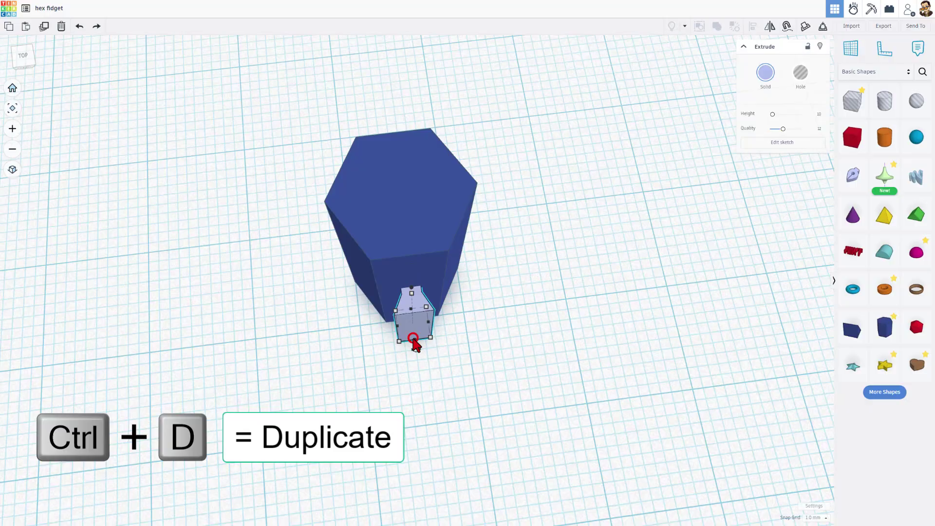
key("ctrl+d")
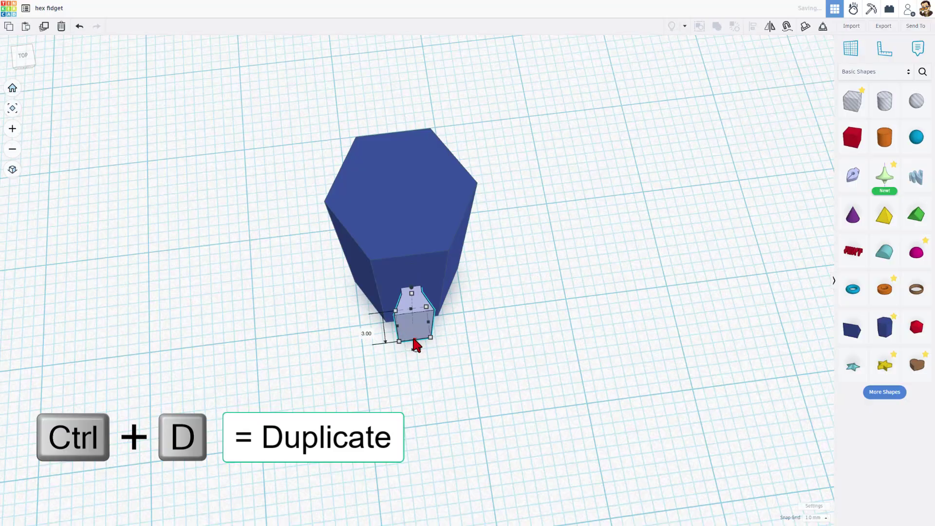
left_click(766, 74)
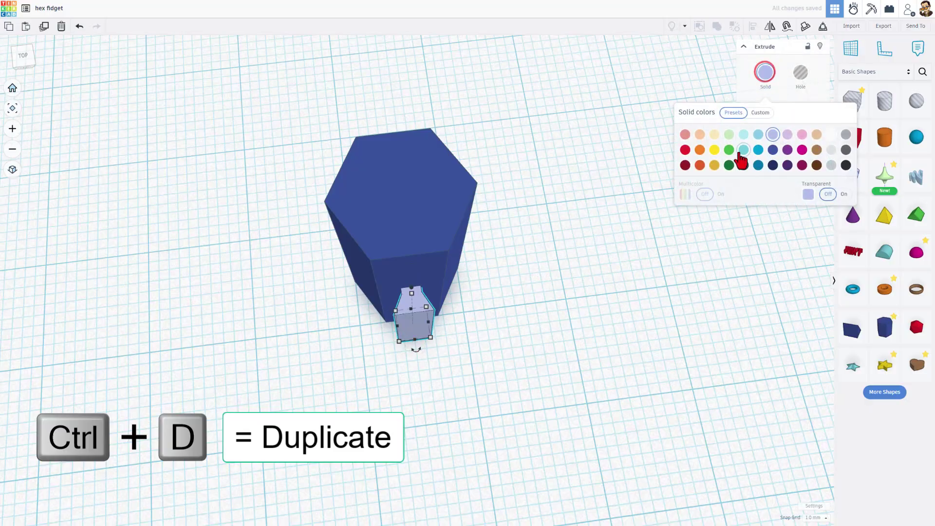
left_click(727, 152)
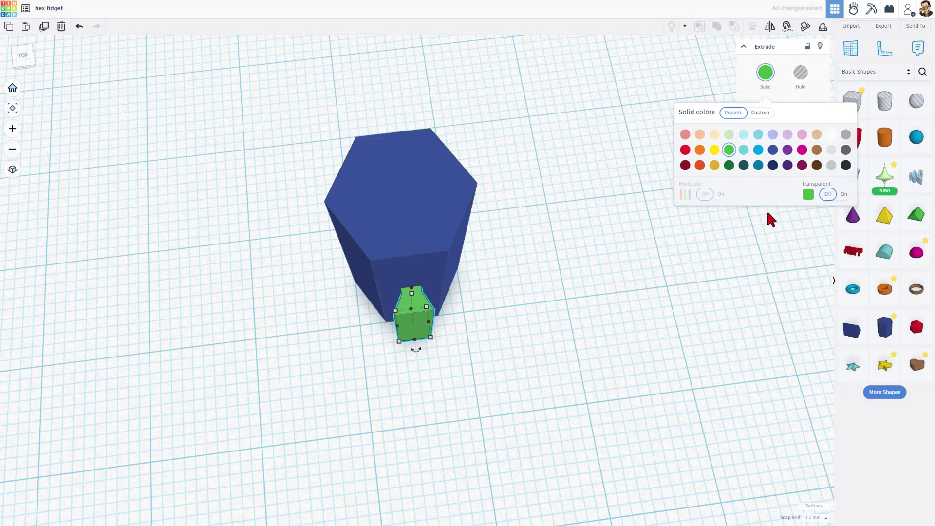
left_click(741, 62)
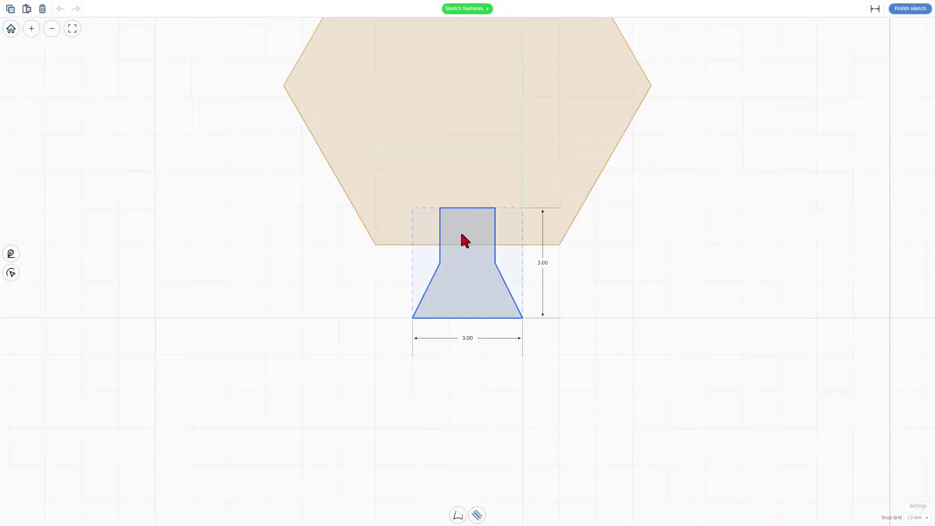
Edit the tab profile's points and push both bottom corners outward to widen the base to 3.60.
left_click(914, 518)
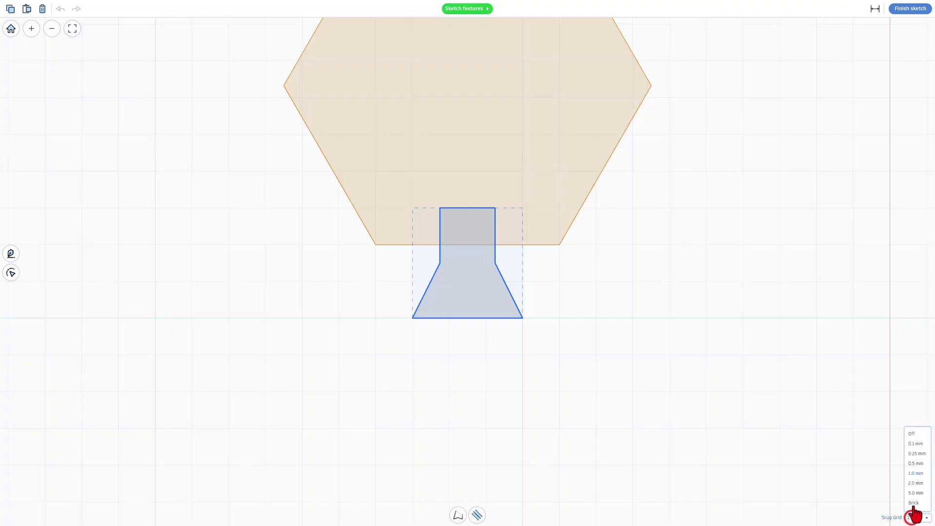
left_click(915, 443)
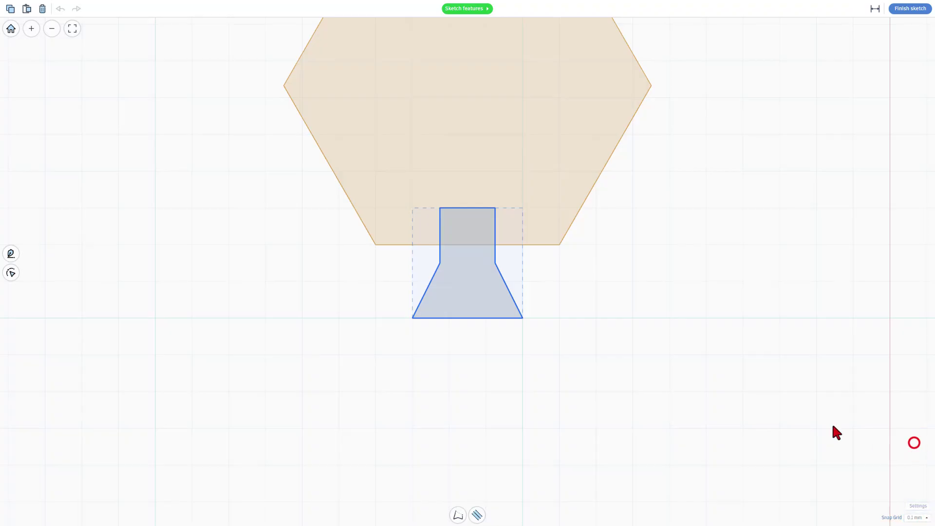
double_click(470, 276)
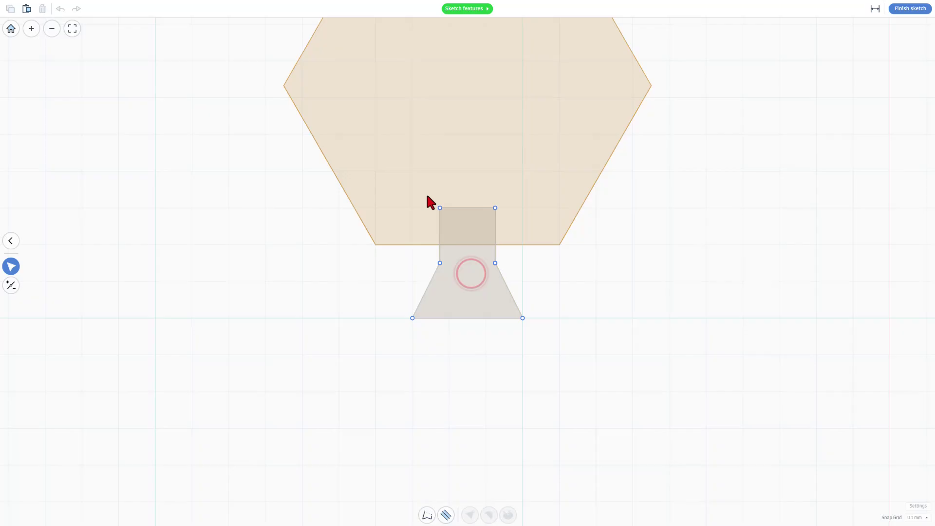
left_click_drag(416, 207, 444, 274)
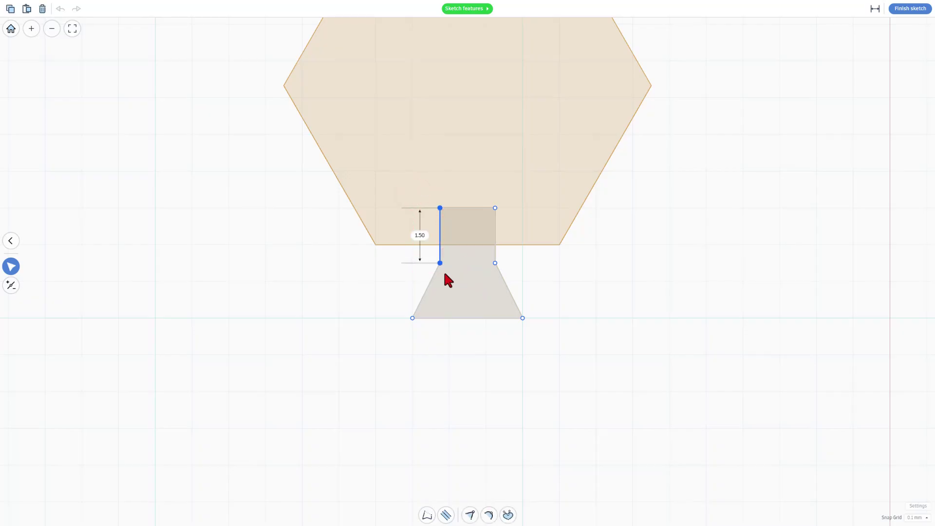
left_click_drag(392, 311, 562, 337)
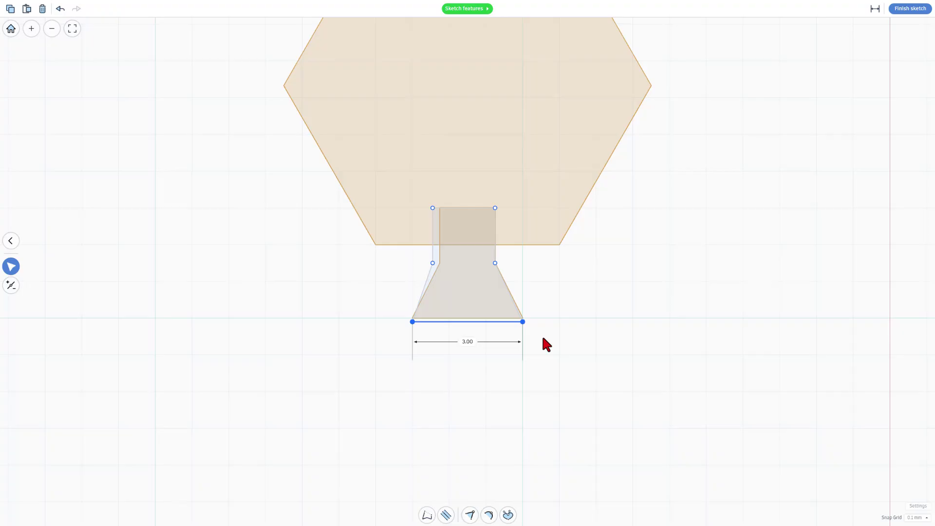
left_click(405, 349)
left_click(412, 325)
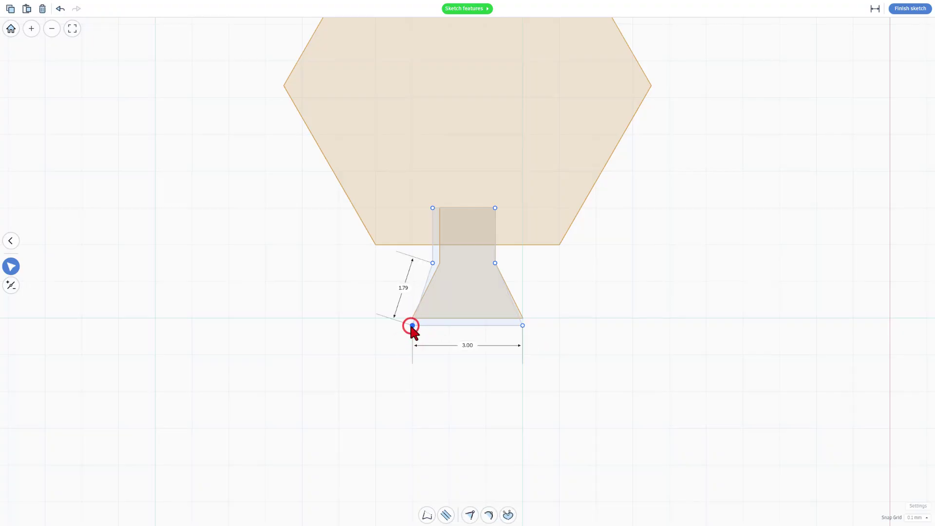
key("Left")
key("Left")
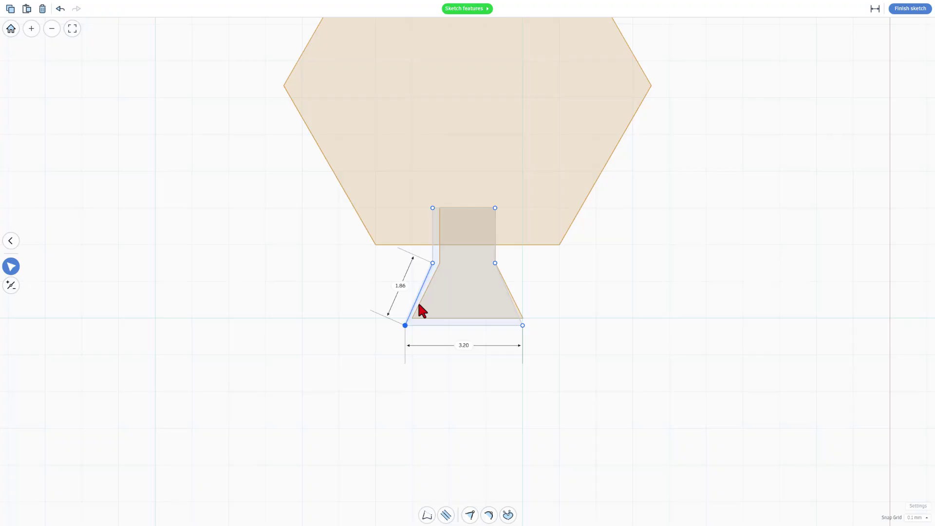
left_click(522, 325)
key("Right")
key("Right")
key("Right")
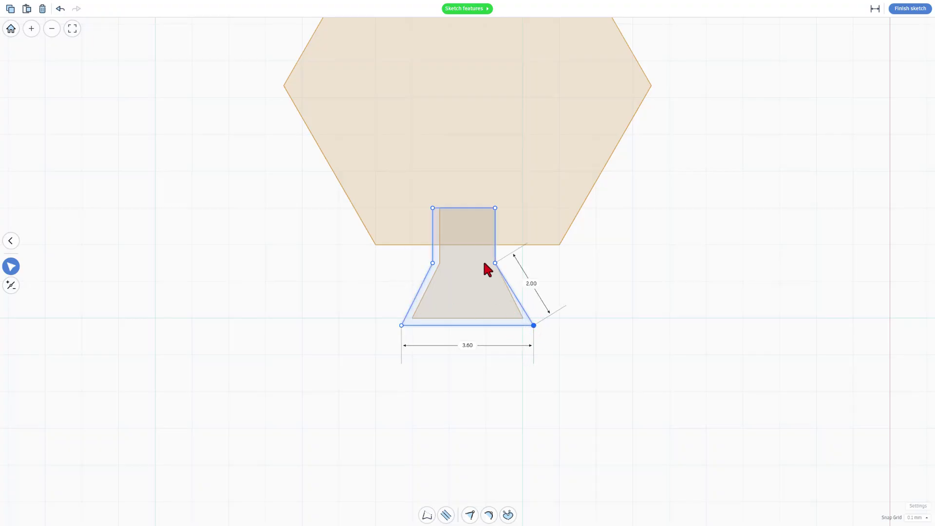
Push the neck's right edge outward and raise the tab's top edge two steps.
left_click(483, 193)
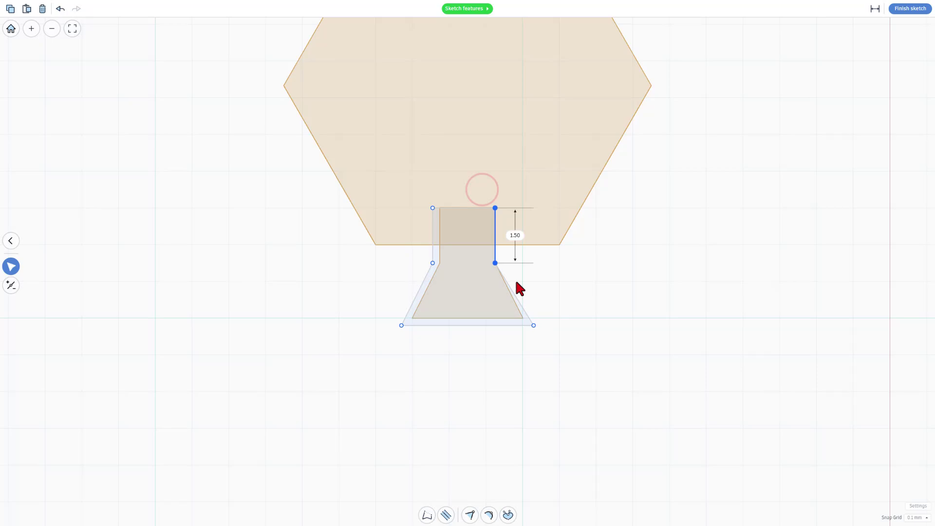
key("Right")
key("Right")
left_click_drag(410, 188, 513, 227)
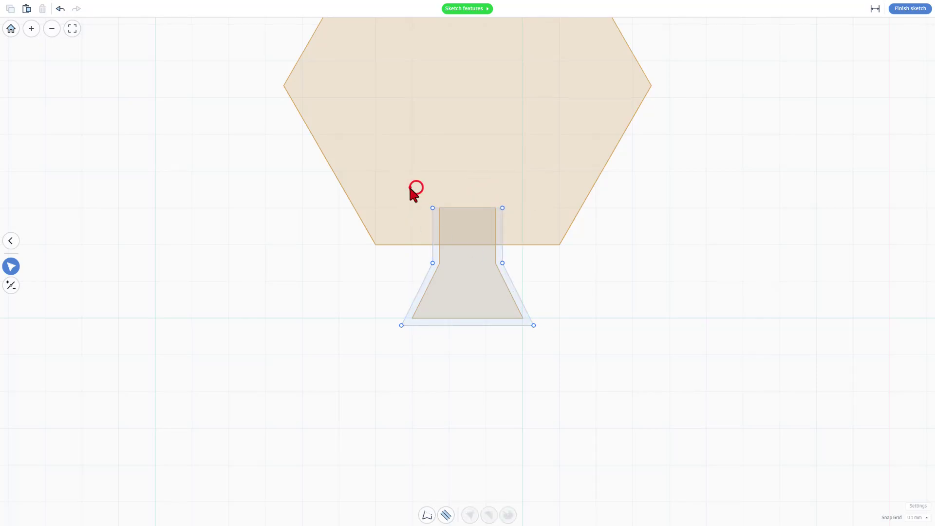
key("Up")
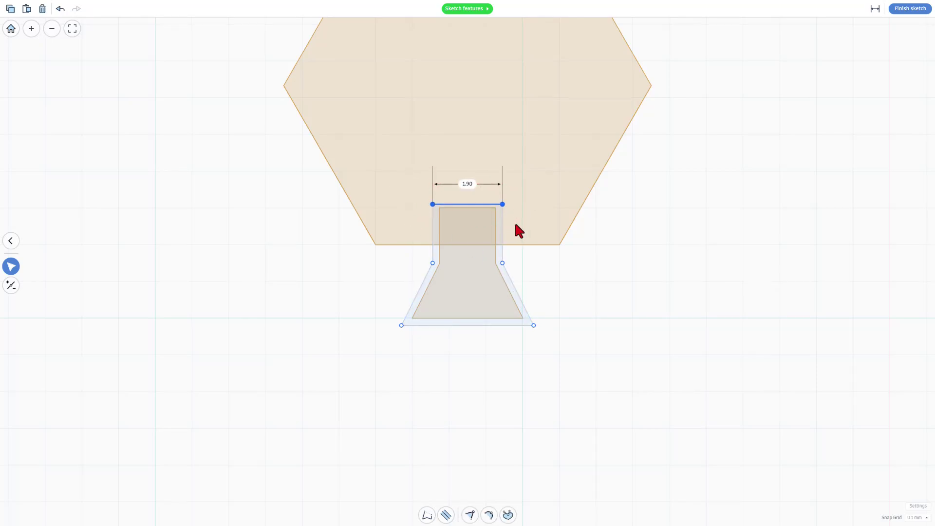
key("Up")
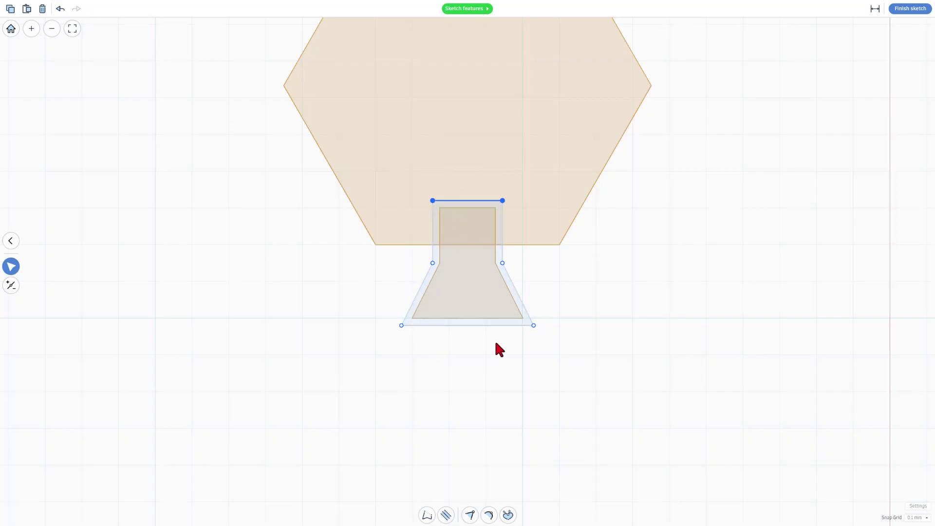
Finish the sketch, set the extruded tab's height to 18 mm and turn it into a hole.
left_click(910, 9)
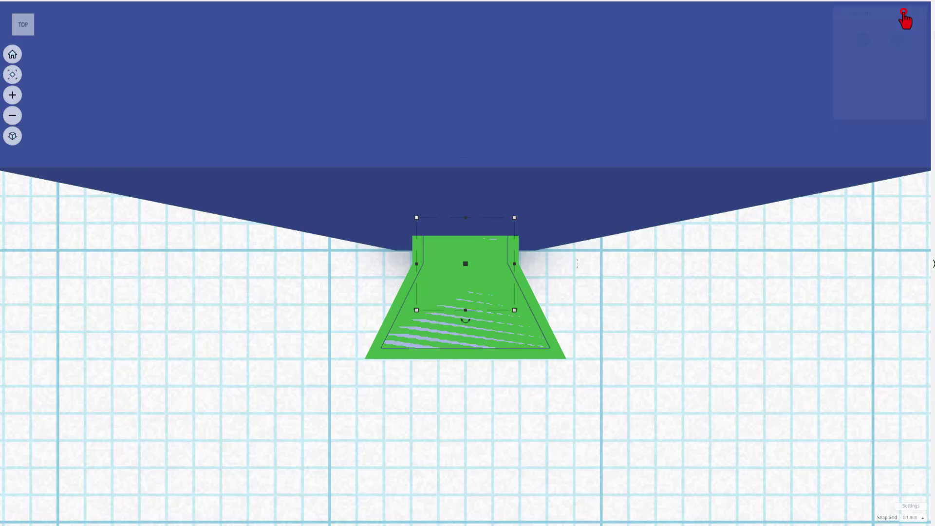
left_click(473, 176)
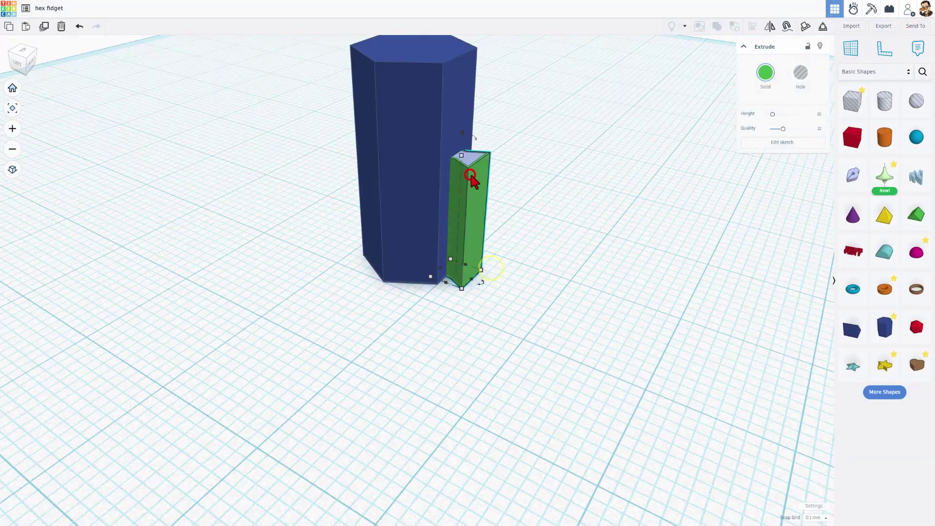
left_click(420, 73)
left_click(412, 47)
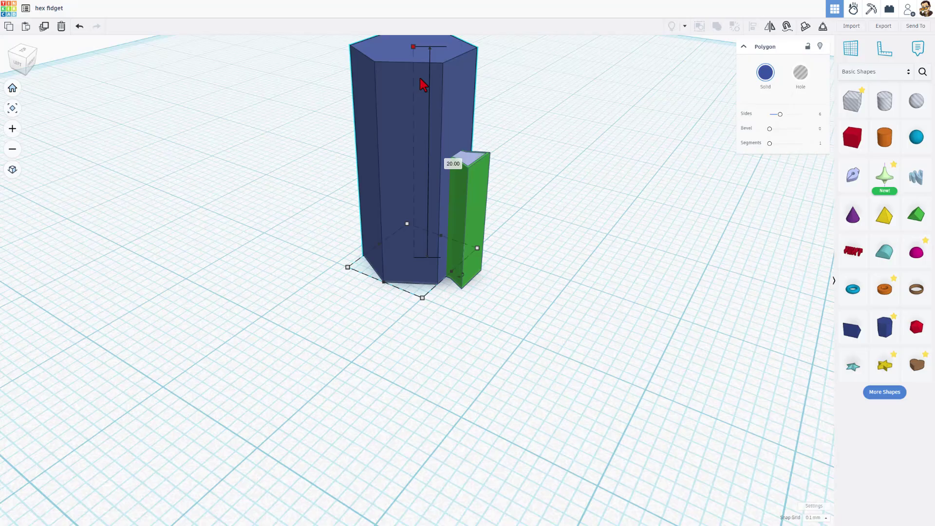
left_click(480, 206)
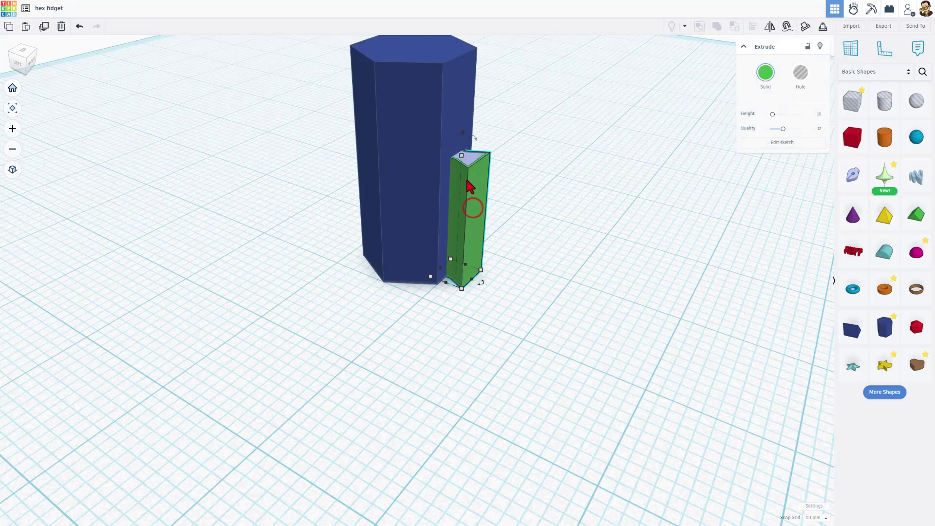
left_click(462, 160)
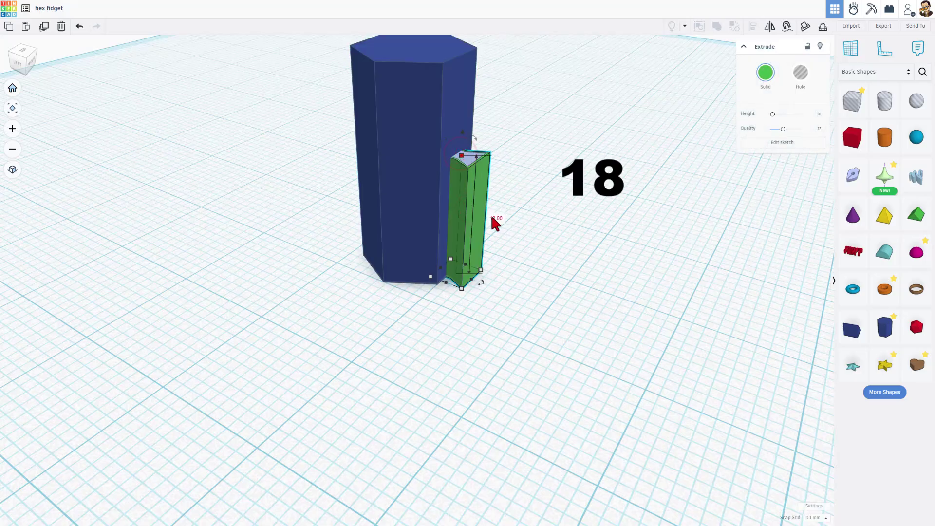
key("Return")
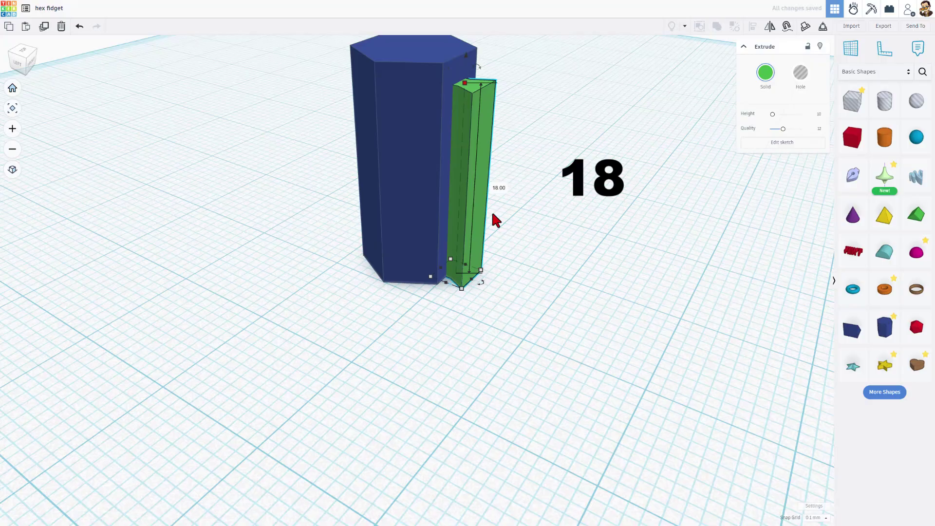
left_click(801, 73)
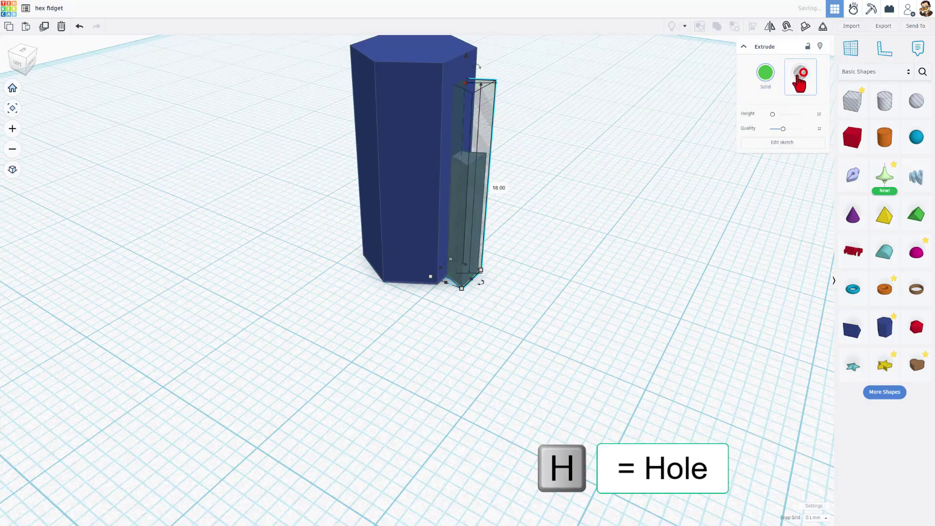
left_click(554, 219)
Make the hexagonal prism transparent so the tab hole inside is visible.
mouse_move(539, 252)
right_mouse_down()
mouse_move(470, 234)
mouse_move(505, 223)
right_mouse_up()
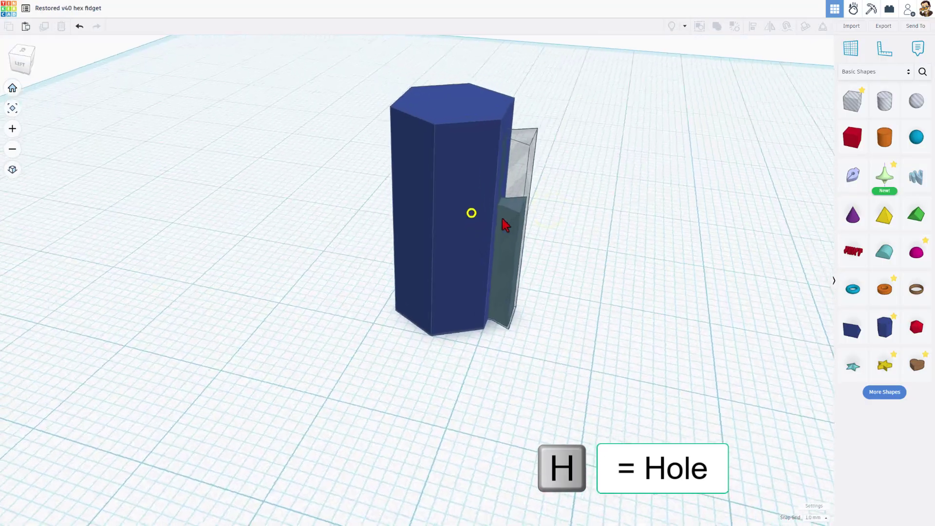
left_click(465, 150)
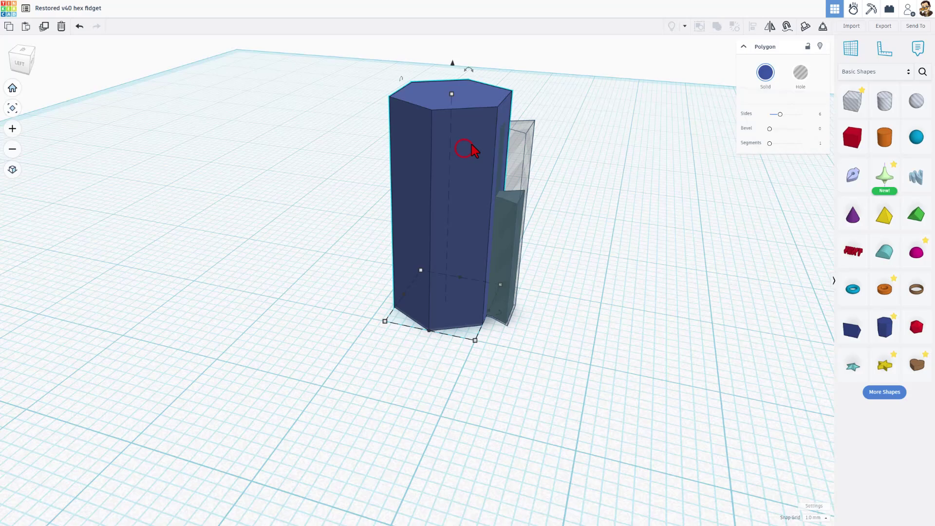
key("t")
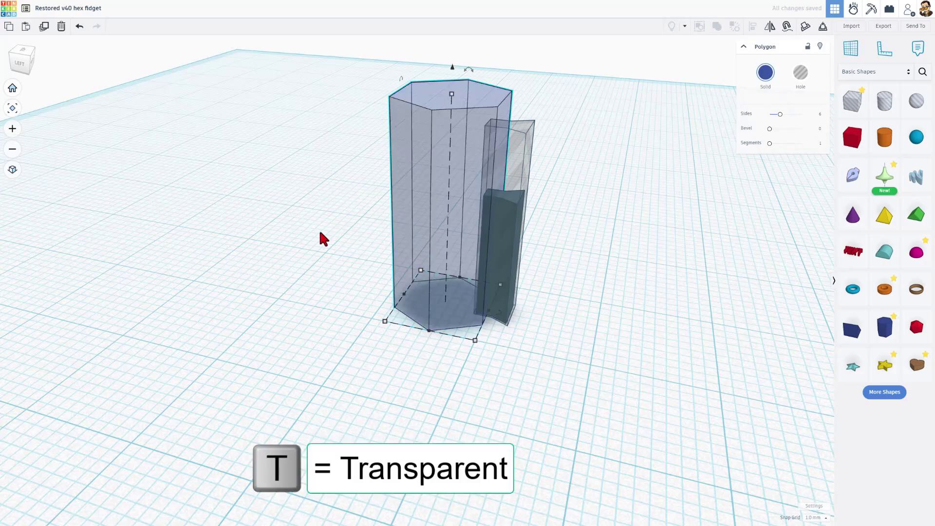
mouse_move(320, 233)
right_mouse_down()
mouse_move(389, 232)
mouse_move(385, 195)
mouse_move(476, 176)
right_mouse_up()
With a workplane on the prism's side face, move the tab hole 9 mm out of the prism, then reset the workplane.
key("w")
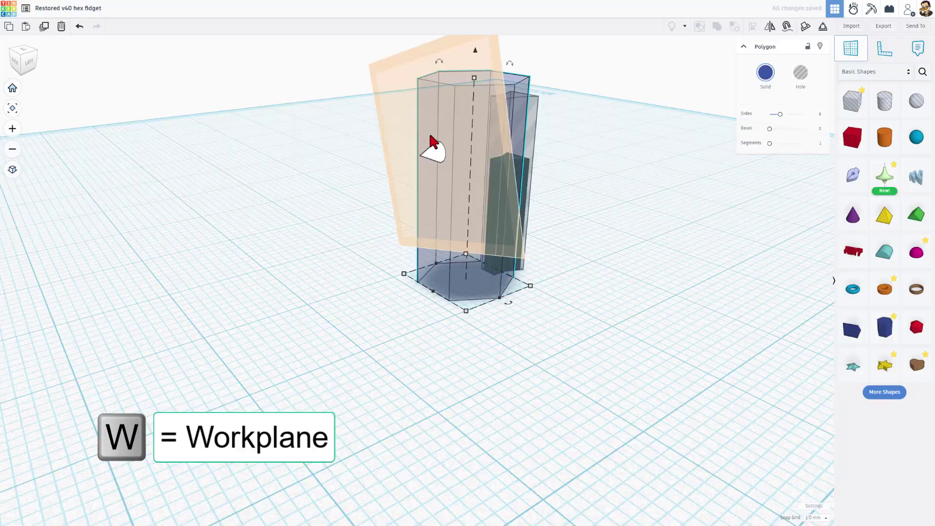
left_click(431, 144)
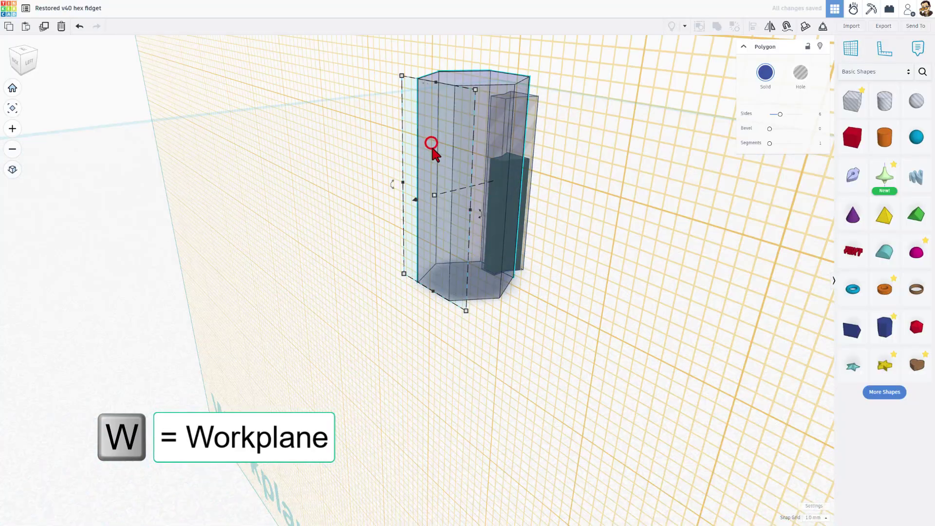
left_click(533, 123)
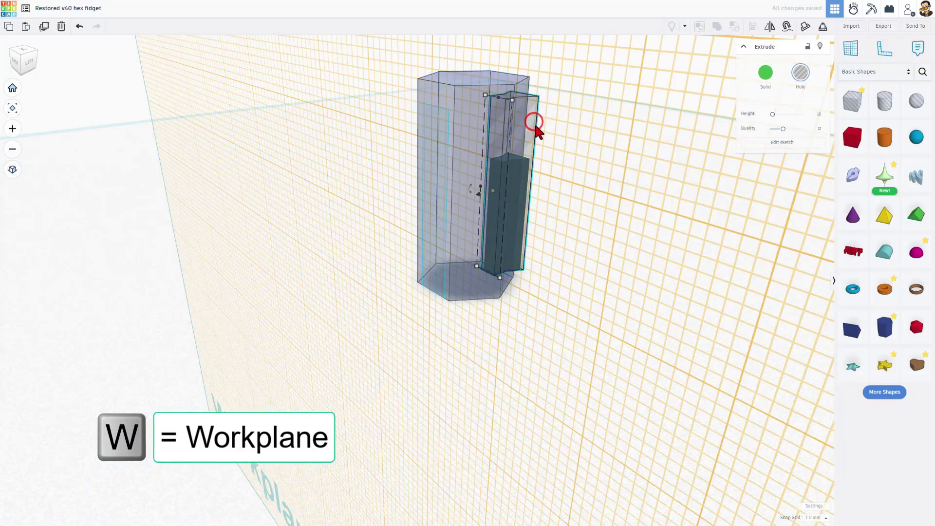
left_click_drag(479, 194, 355, 215)
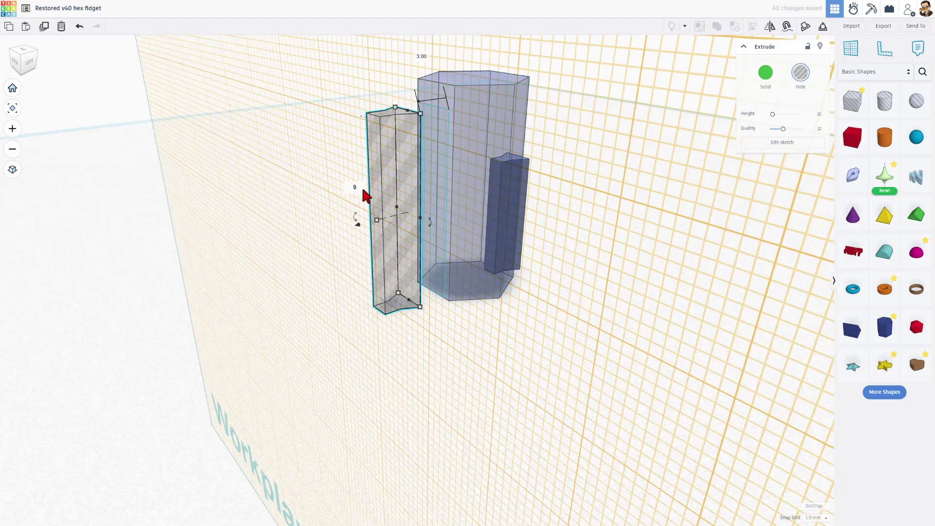
key("Return")
key("w")
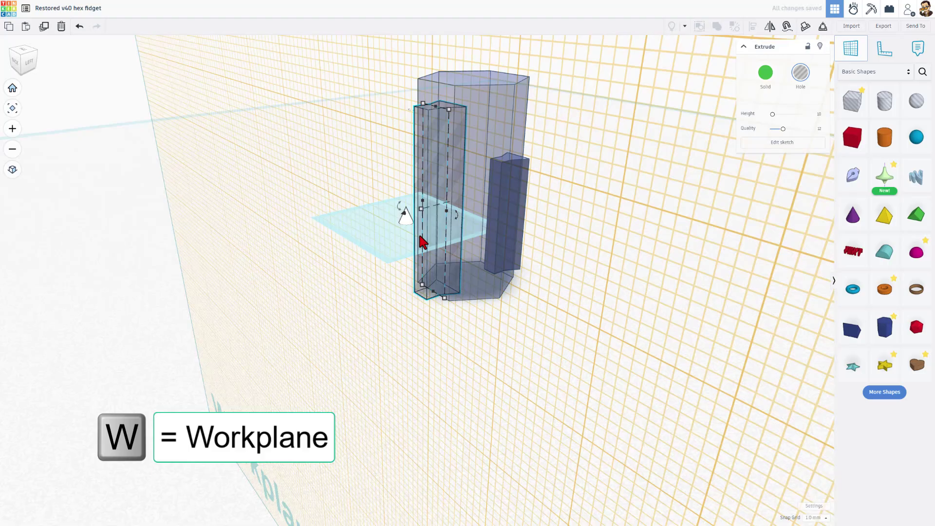
left_click(500, 345)
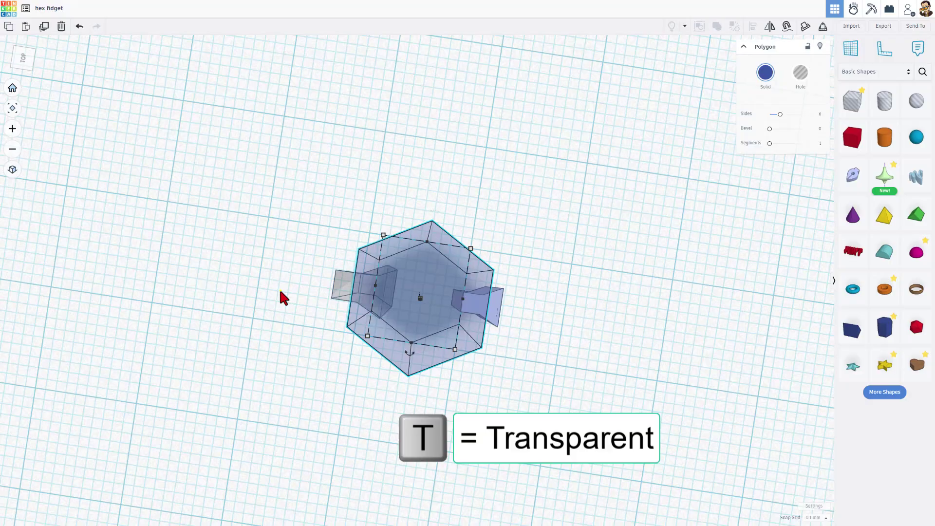
mouse_move(282, 298)
right_mouse_down()
mouse_move(517, 316)
mouse_move(494, 324)
right_mouse_up()
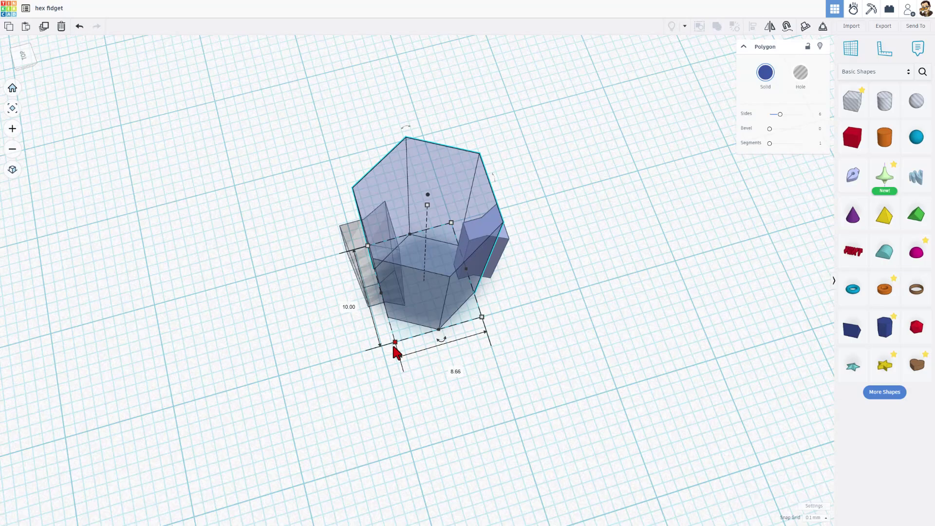
mouse_move(586, 297)
right_mouse_down()
mouse_move(486, 359)
mouse_move(417, 234)
right_mouse_up()
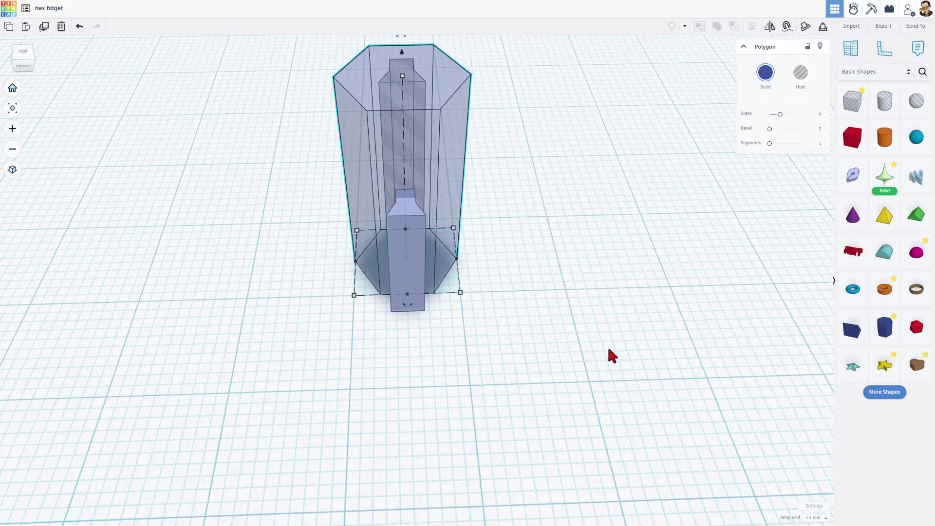
right_click_drag(611, 355, 672, 367)
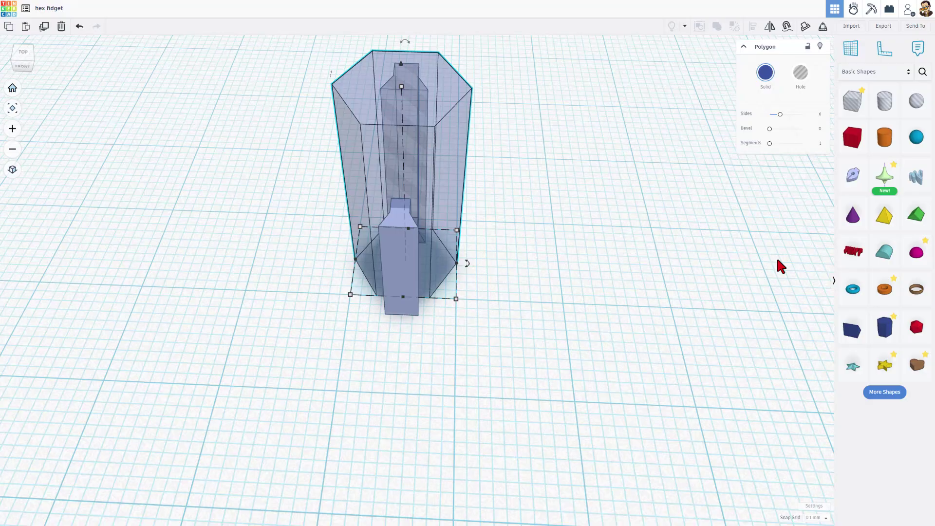
Drop a new Sketch shape onto the workplane with 1 mm snap grid, entering the sketch editor.
left_click(842, 184)
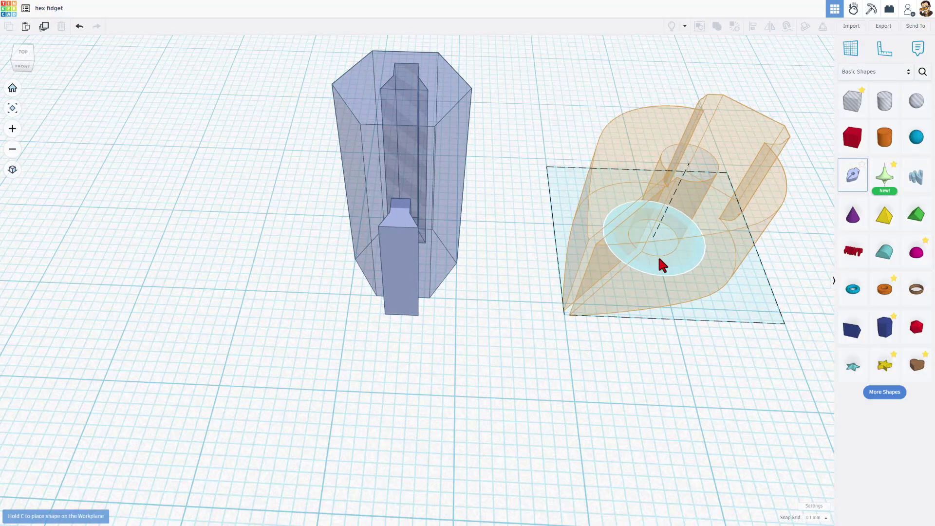
left_click(813, 517)
left_click(811, 475)
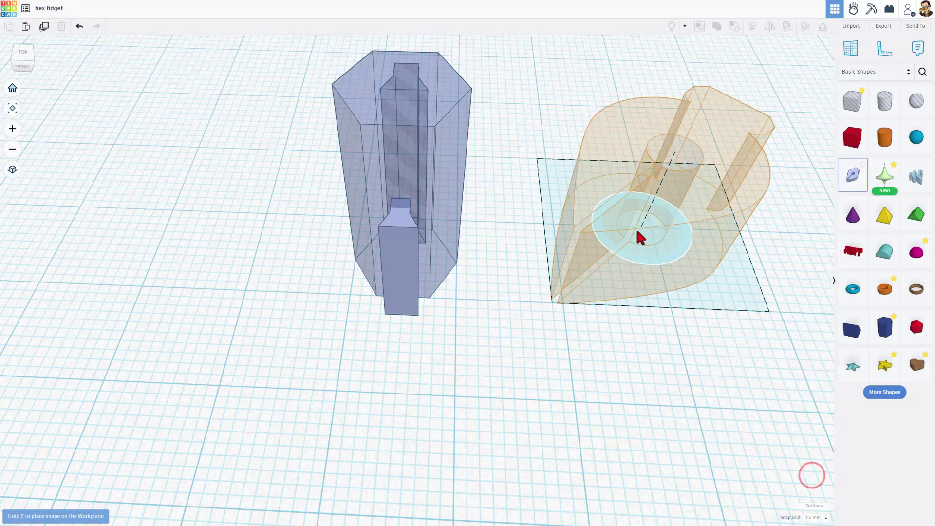
left_click(650, 233)
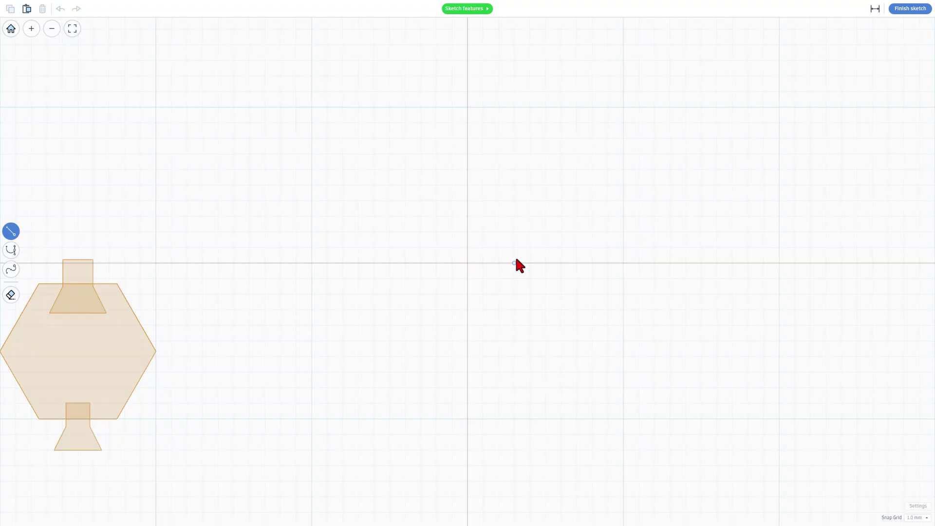
With 0.5 mm snapping, draw the closed trapezoid profile with a 12 mm base and 4 mm top.
left_click(914, 518)
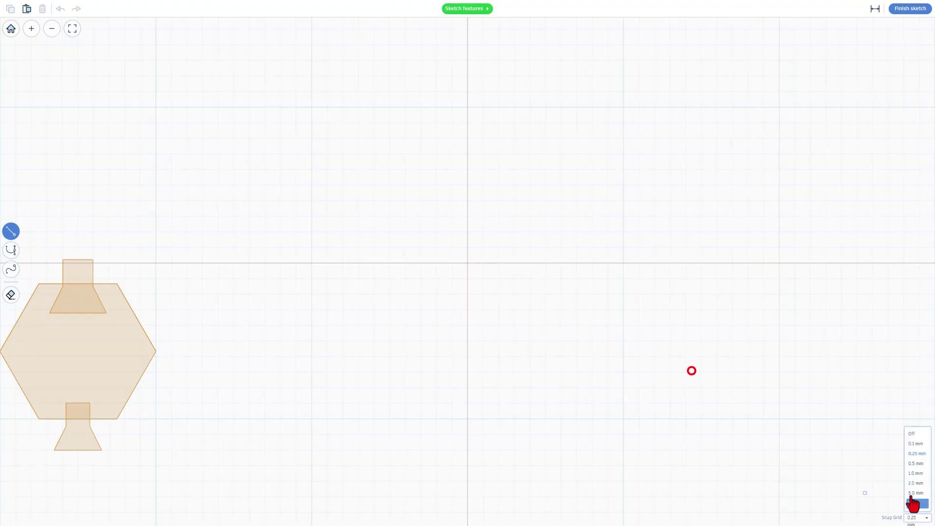
left_click(915, 465)
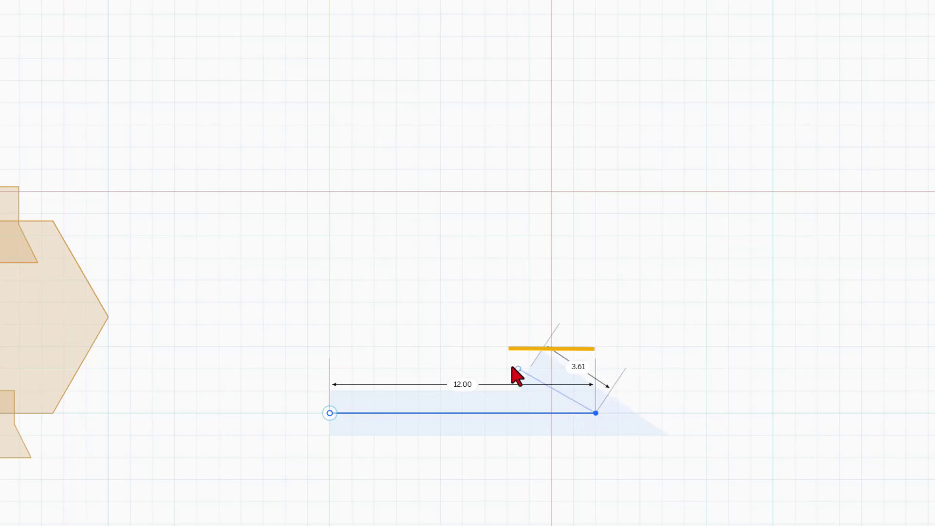
left_click(507, 369)
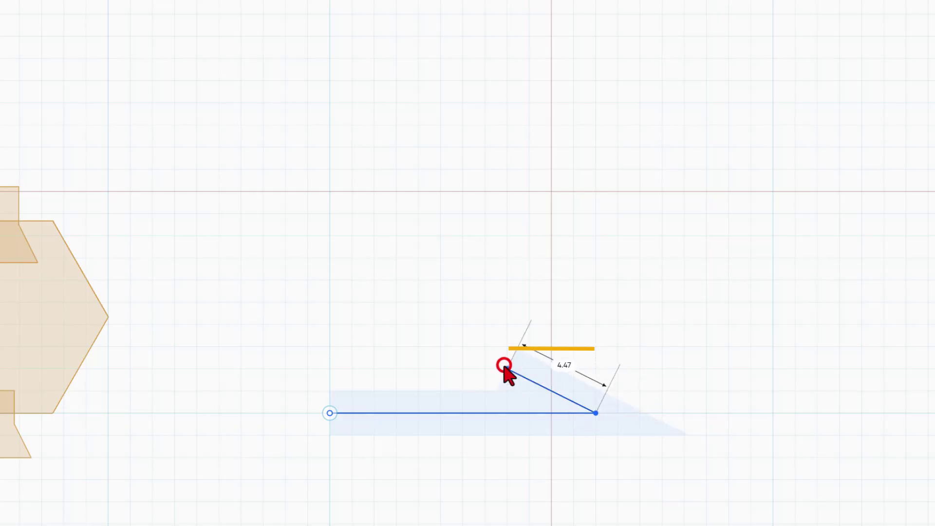
left_click(418, 369)
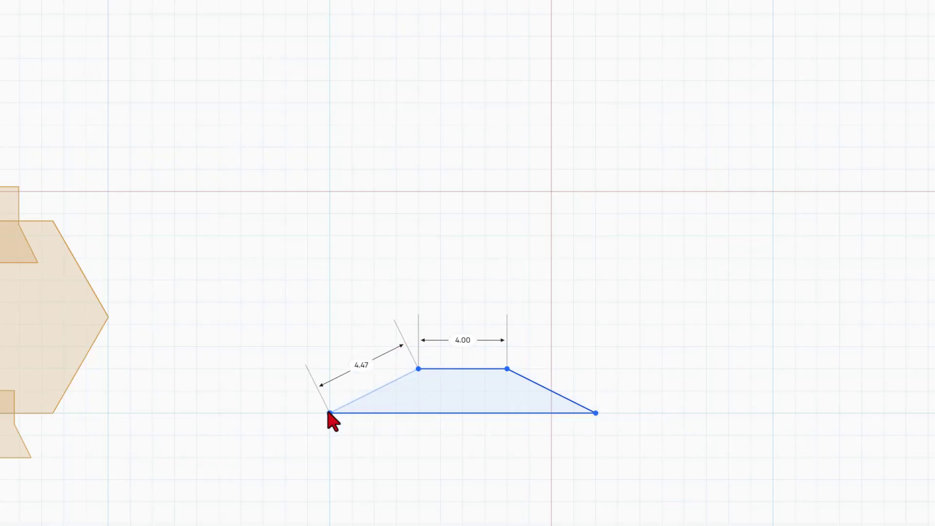
left_click(330, 413)
left_click(483, 396)
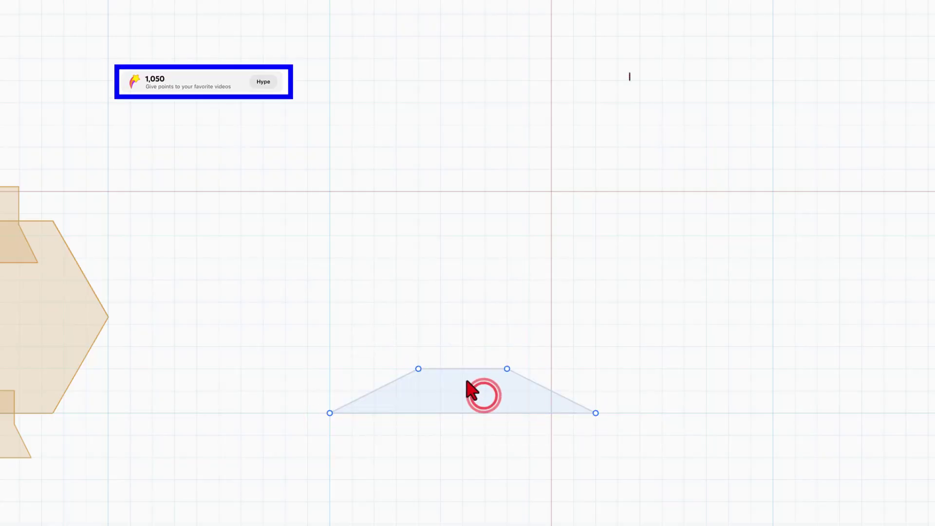
Check the top, slanted sides and 12 mm base lengths, then finish the sketch as an extruded solid.
left_click(467, 371)
left_click(536, 385)
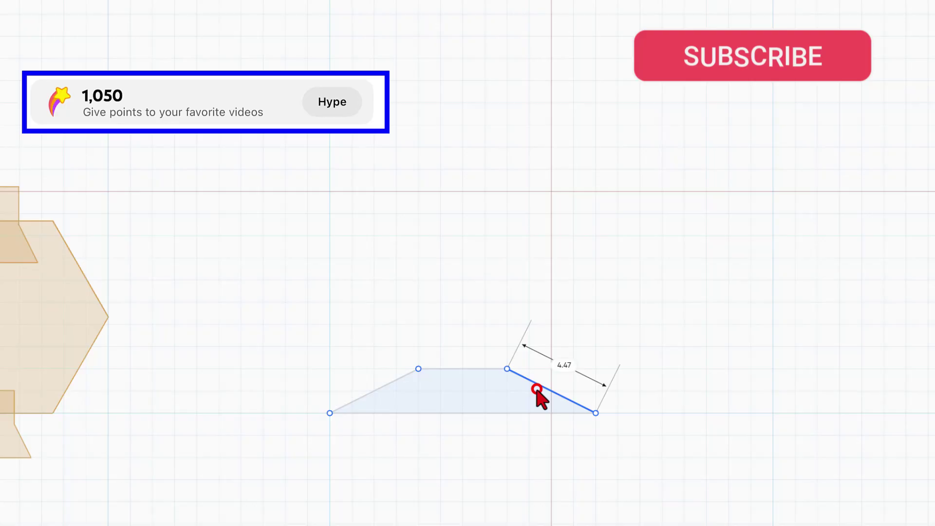
left_click(365, 396)
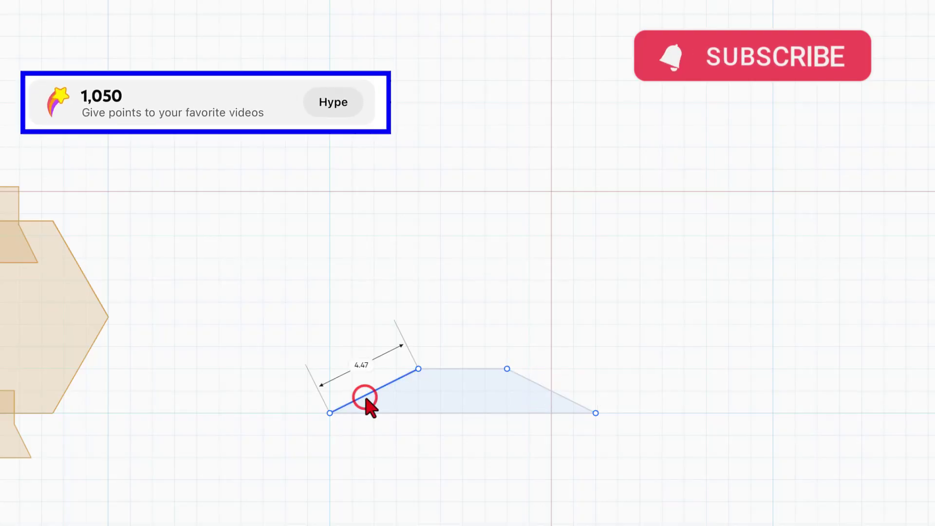
left_click(426, 412)
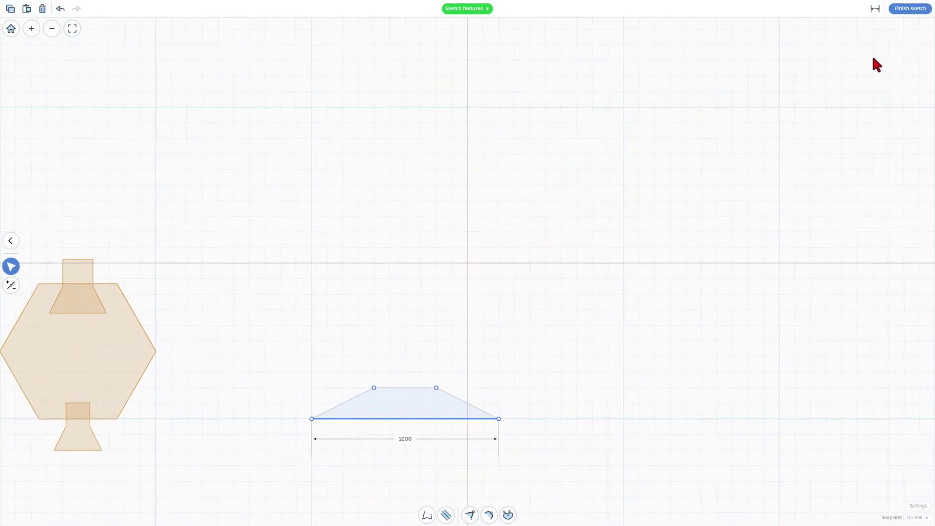
left_click(908, 7)
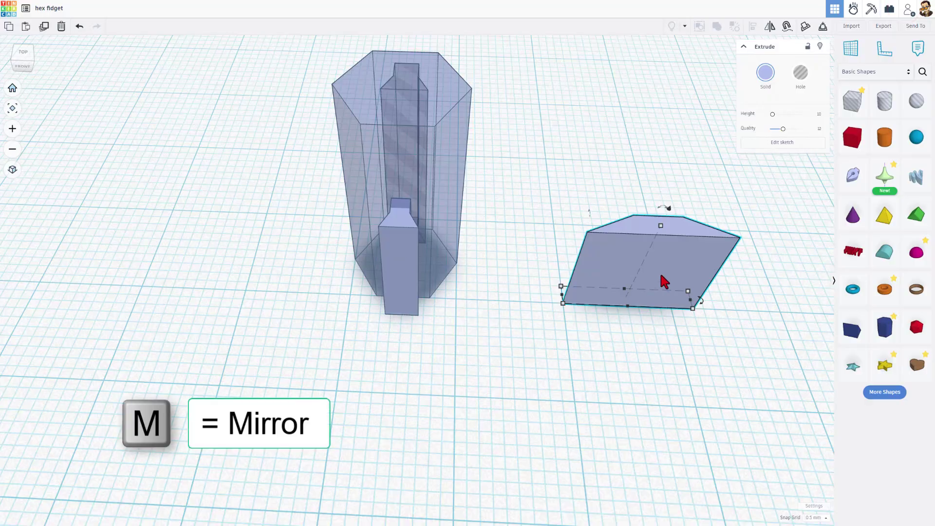
Mirror the extruded trapezoid block across one axis and move it left toward the pillar.
left_click(684, 264)
left_click(770, 25)
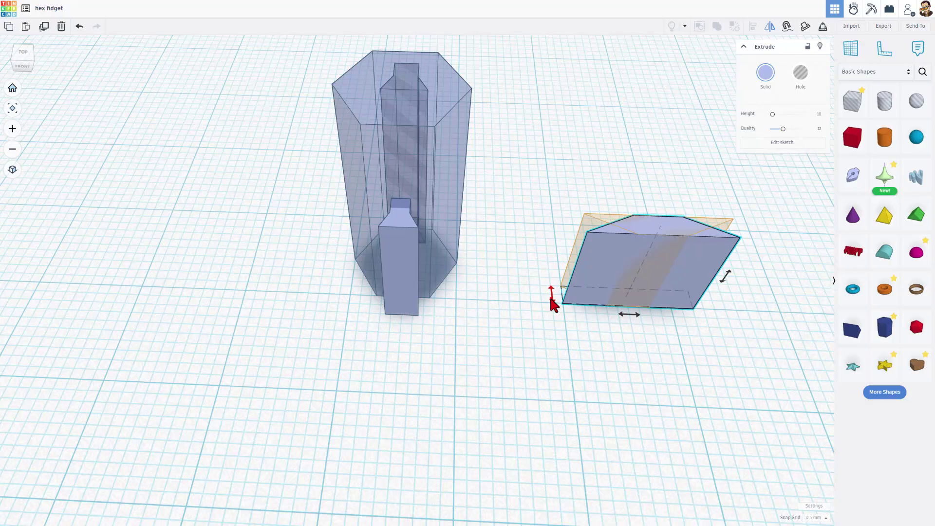
left_click(551, 294)
left_click(572, 332)
mouse_move(638, 277)
left_mouse_down()
mouse_move(509, 293)
mouse_move(517, 288)
left_mouse_up()
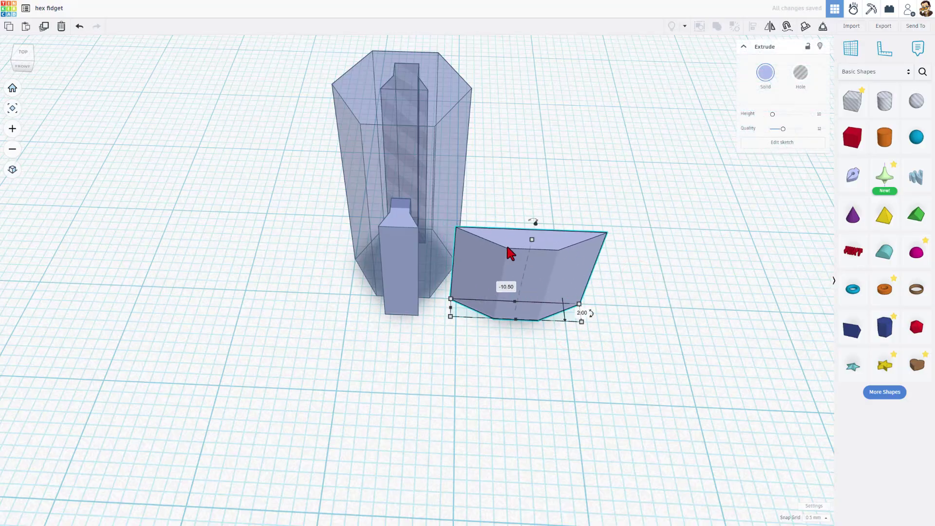
Rotate the block 90° to stand upright and drop it onto the workplane.
right_click_drag(508, 252, 532, 209)
mouse_move(533, 168)
left_mouse_down()
mouse_move(473, 210)
mouse_move(468, 226)
left_mouse_up()
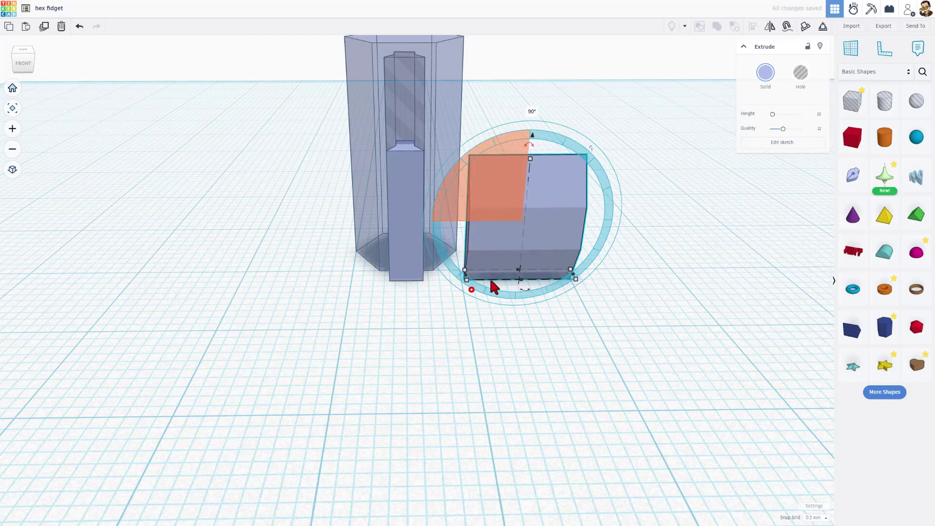
key("d")
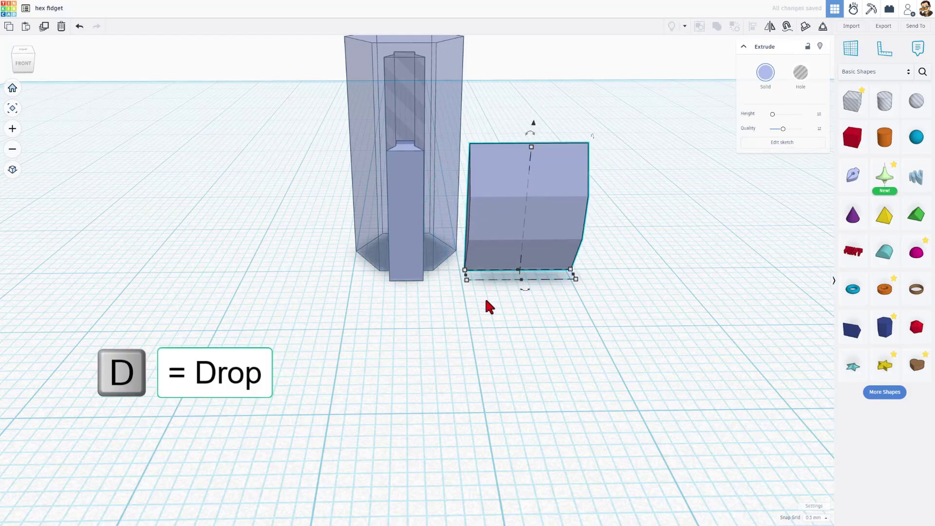
left_click(486, 301)
mouse_move(486, 301)
right_mouse_down()
mouse_move(548, 299)
mouse_move(499, 311)
mouse_move(514, 244)
right_mouse_up()
Align the upright block to the pillar's centre so the two shapes cross each other.
left_click(511, 232)
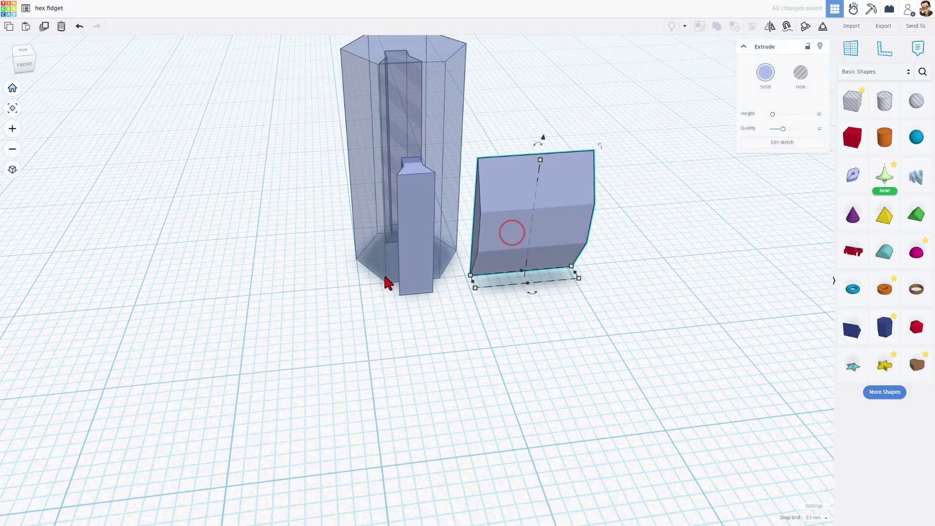
left_click(414, 273, "shift")
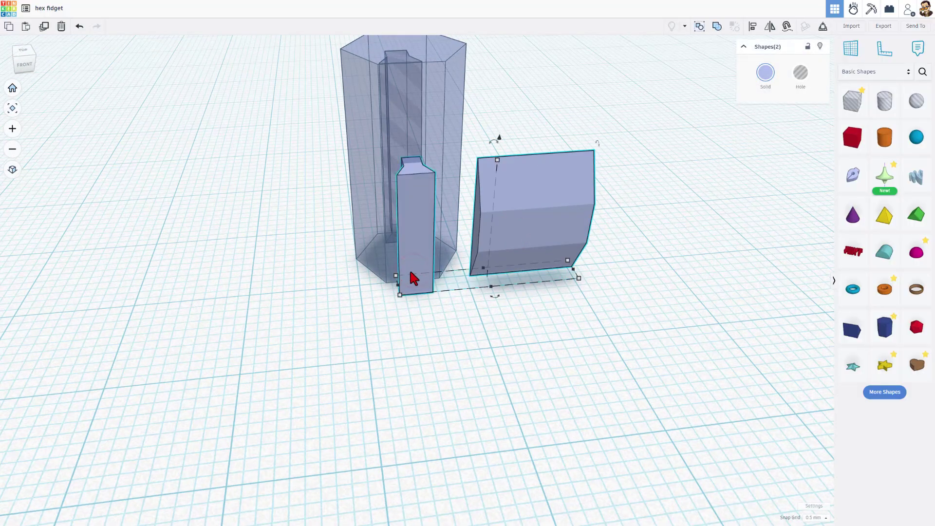
left_click(414, 179)
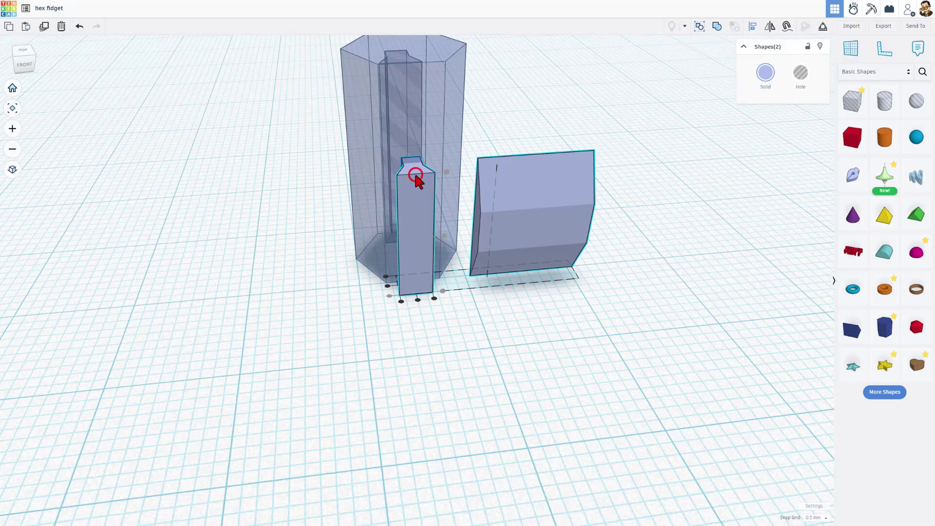
left_click(417, 297)
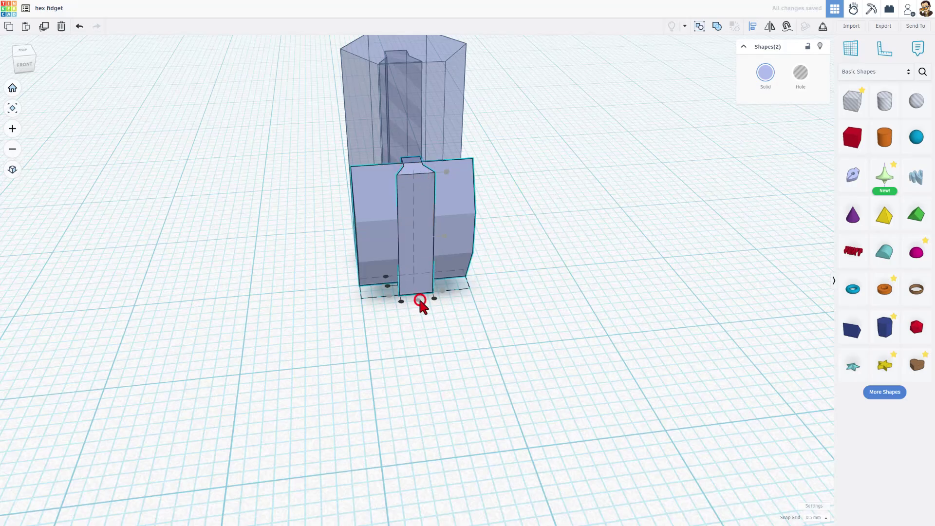
right_click_drag(399, 336, 520, 328)
left_click(538, 286)
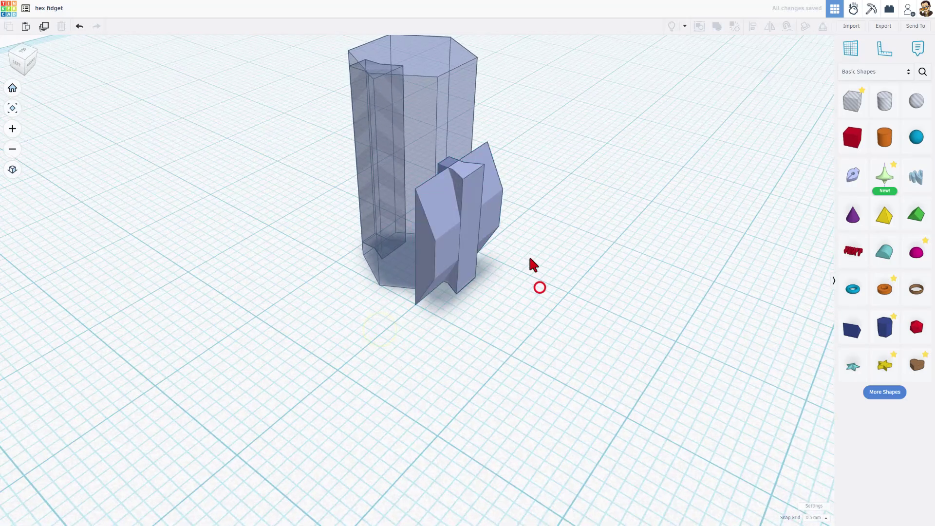
Intersect the upright block with the pillar (Ctrl+I) to keep only their overlap as a tapered key.
left_click(471, 271, "shift")
left_click(514, 301)
left_click(435, 259, "shift")
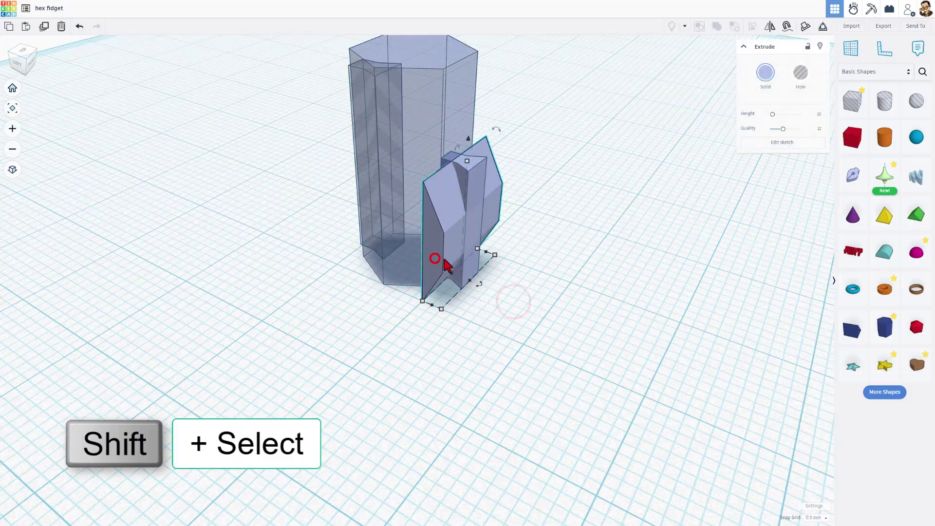
left_click(479, 192, "shift")
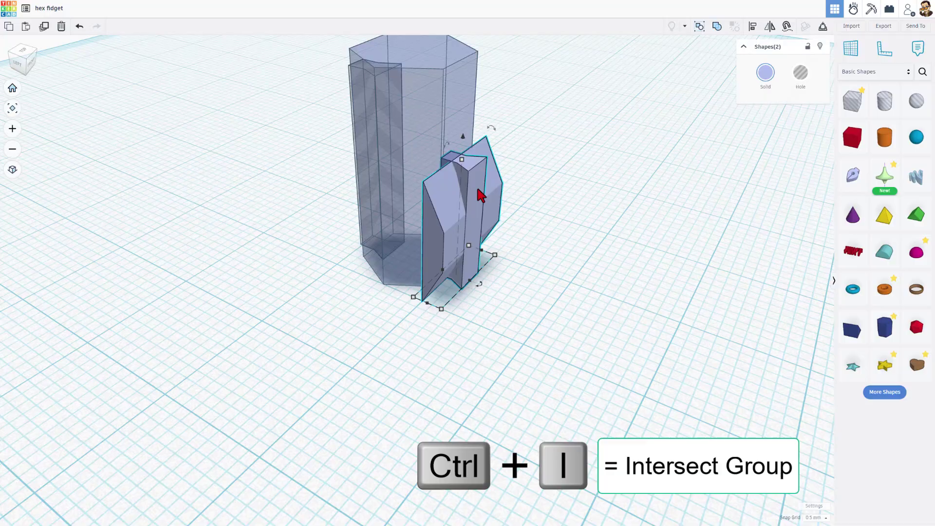
key("ctrl+i")
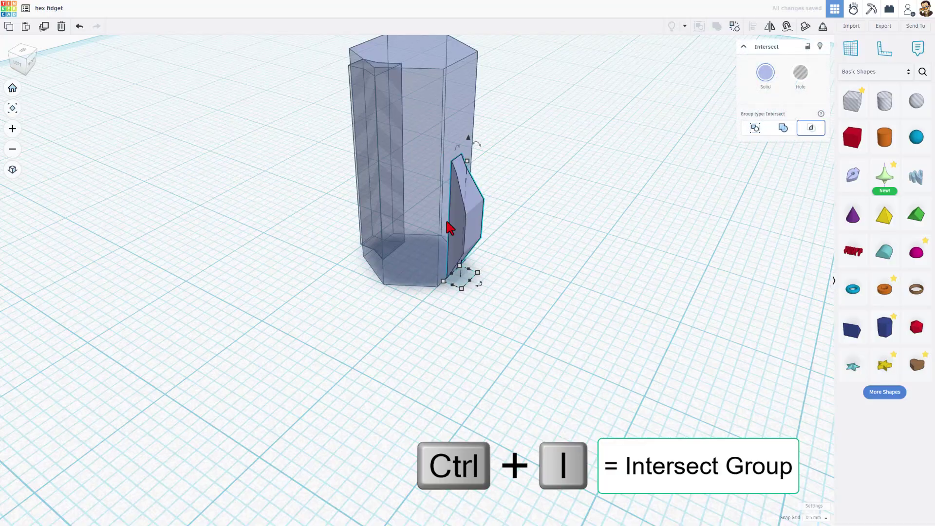
scroll(449, 228, "up", 3)
Move the tapered key piece into the base of the transparent hex body.
mouse_move(448, 212)
right_mouse_down()
mouse_move(559, 232)
mouse_move(215, 254)
mouse_move(341, 250)
right_mouse_up()
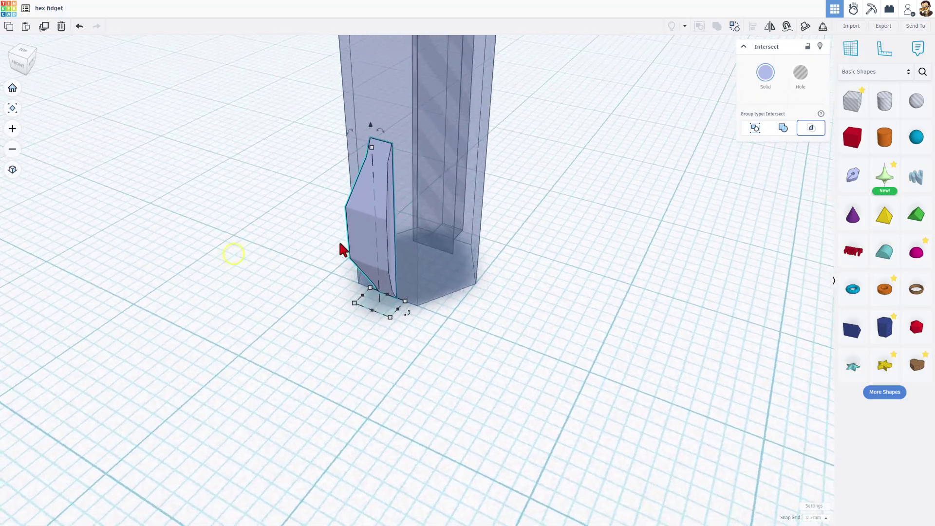
left_click(355, 242)
right_click_drag(389, 200, 337, 136)
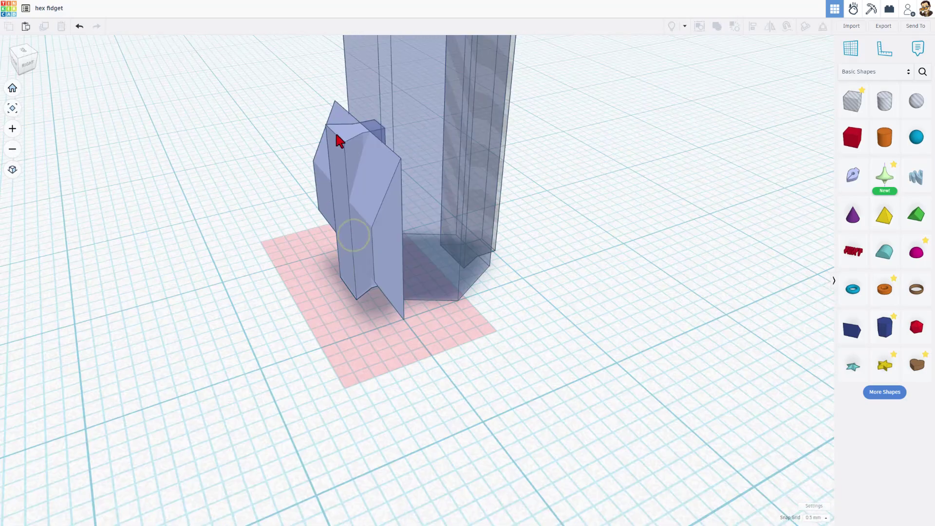
right_click_drag(353, 294, 477, 175)
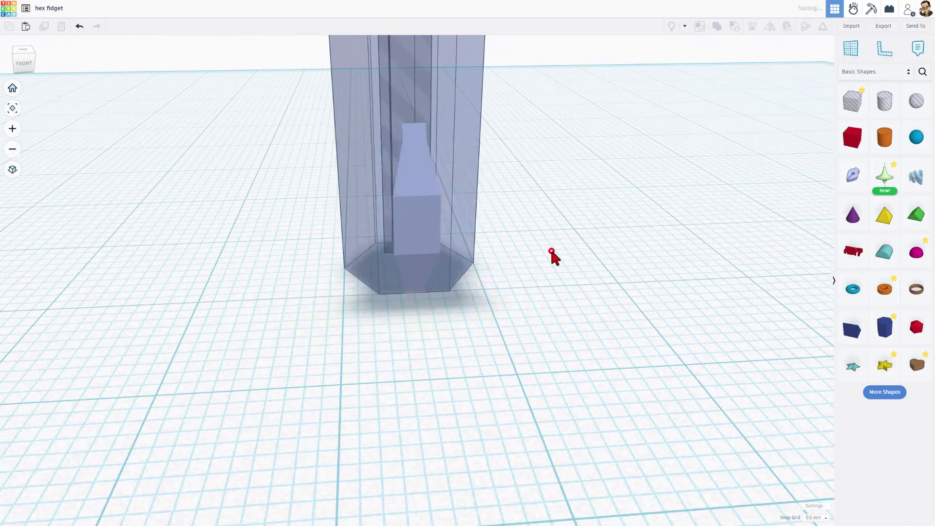
mouse_move(551, 253)
right_mouse_down()
mouse_move(679, 250)
mouse_move(419, 257)
mouse_move(493, 257)
right_mouse_up()
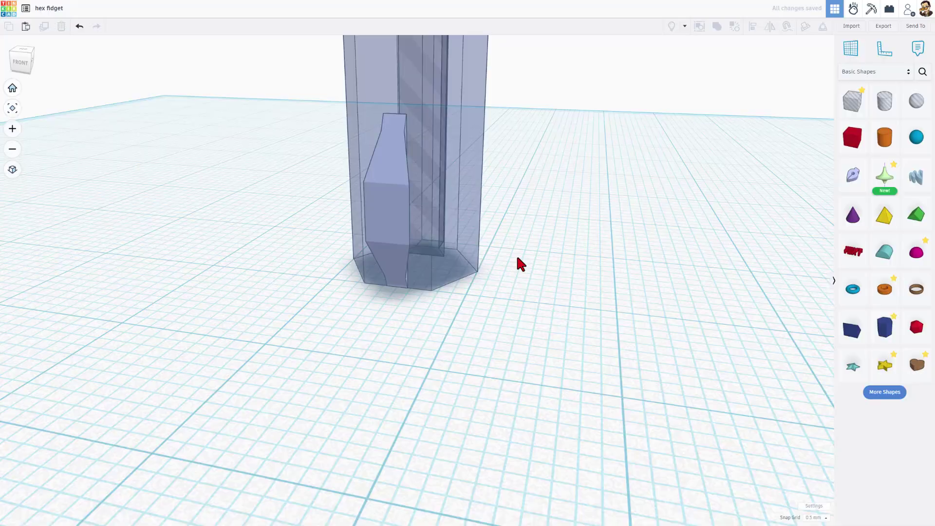
scroll(535, 236, "down", 5)
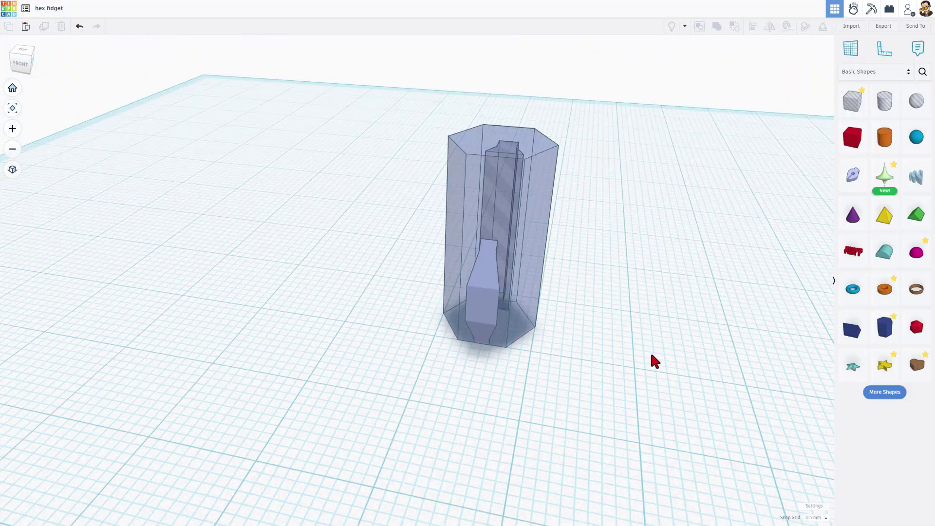
Centre-align the inner key and slot shapes within the hex body, lifting the key to mid-height.
left_click_drag(637, 172, 332, 351)
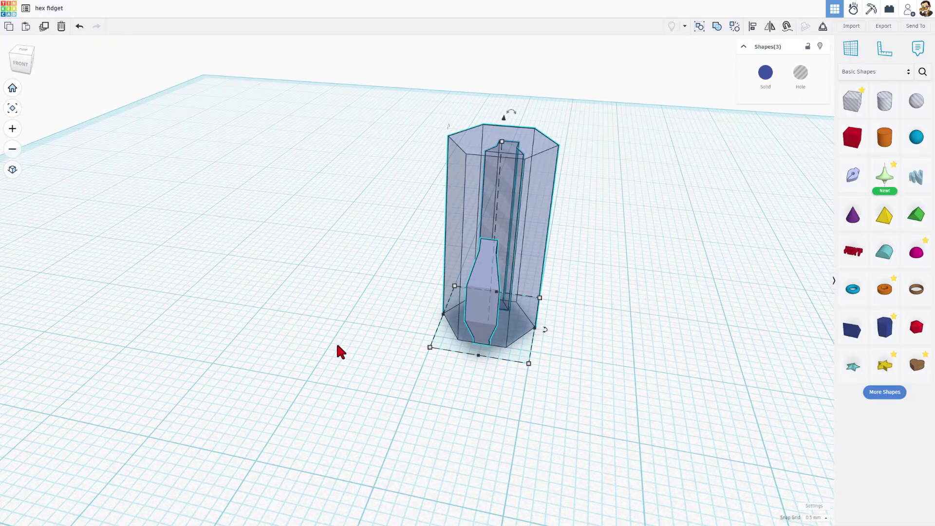
key("l")
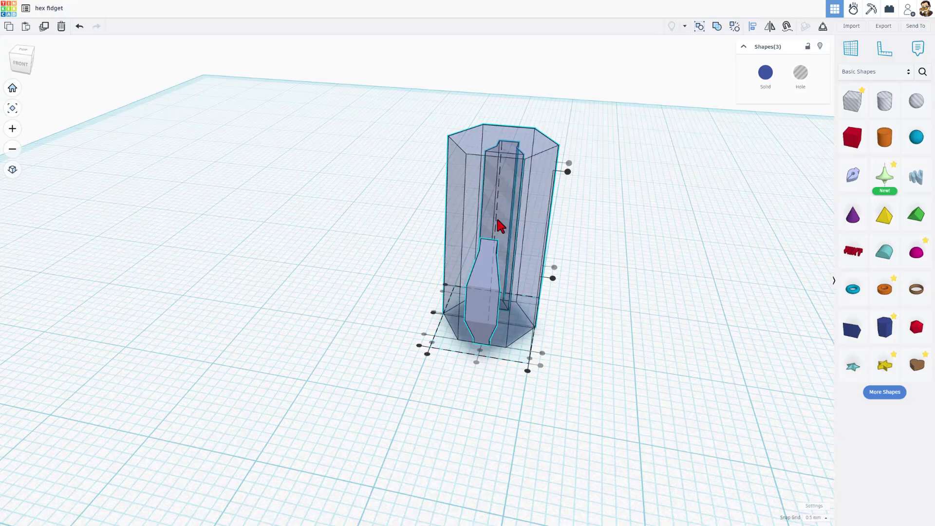
left_click(554, 263)
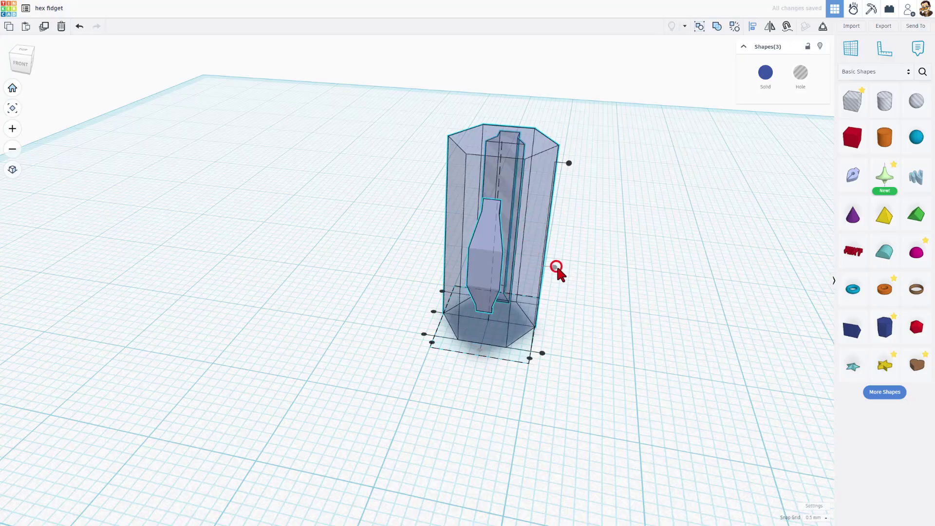
left_click(618, 320)
right_click_drag(618, 319, 439, 293)
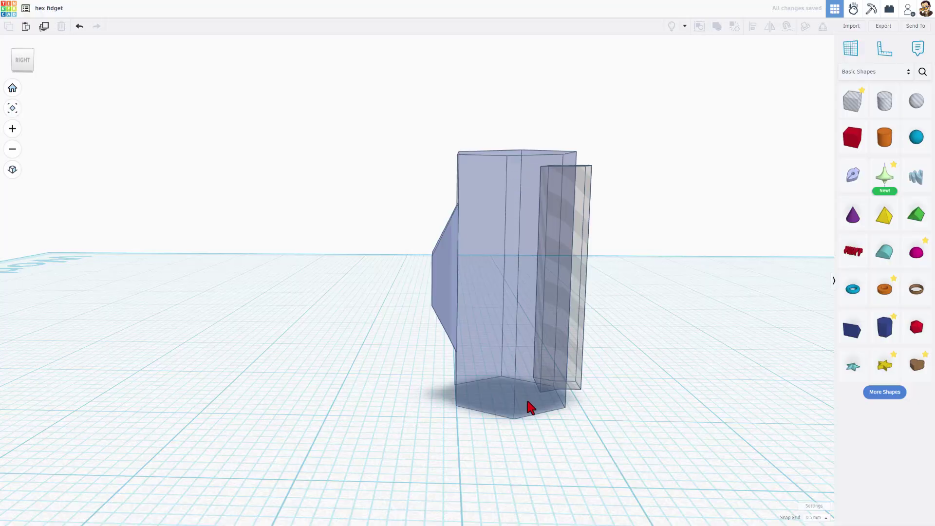
mouse_move(528, 408)
right_mouse_down()
mouse_move(372, 359)
mouse_move(502, 285)
mouse_move(495, 350)
mouse_move(246, 338)
mouse_move(544, 367)
mouse_move(576, 384)
mouse_move(630, 388)
mouse_move(812, 354)
right_mouse_up()
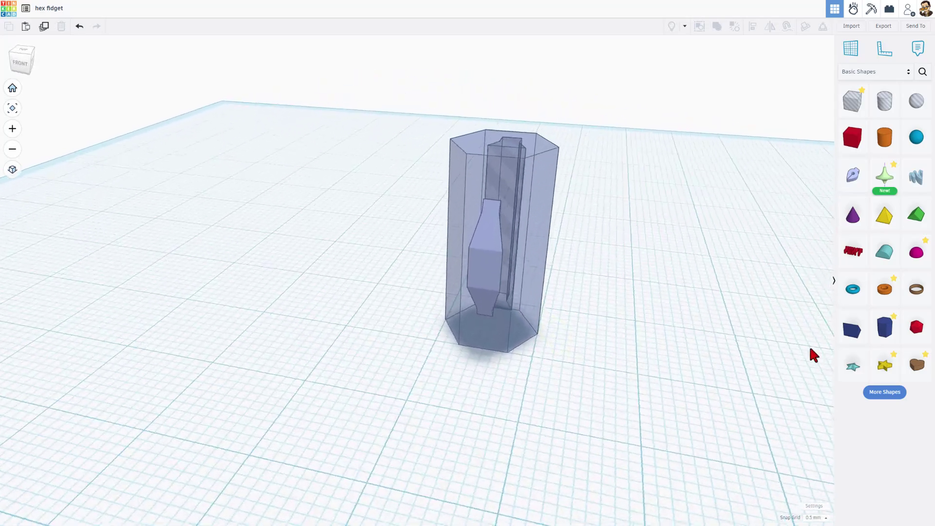
Place a tube on the workplane with radius 20 and centre-align it around the hex piece.
left_click(884, 289)
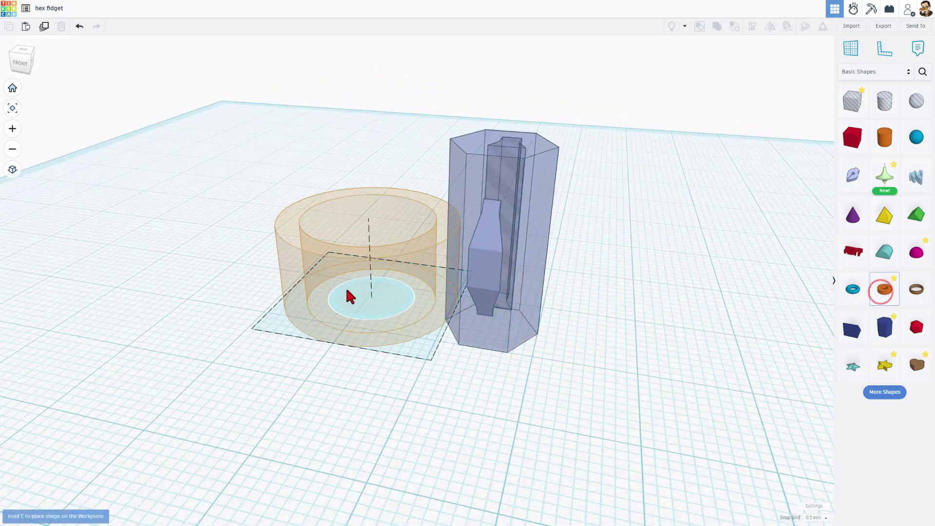
left_click(312, 301)
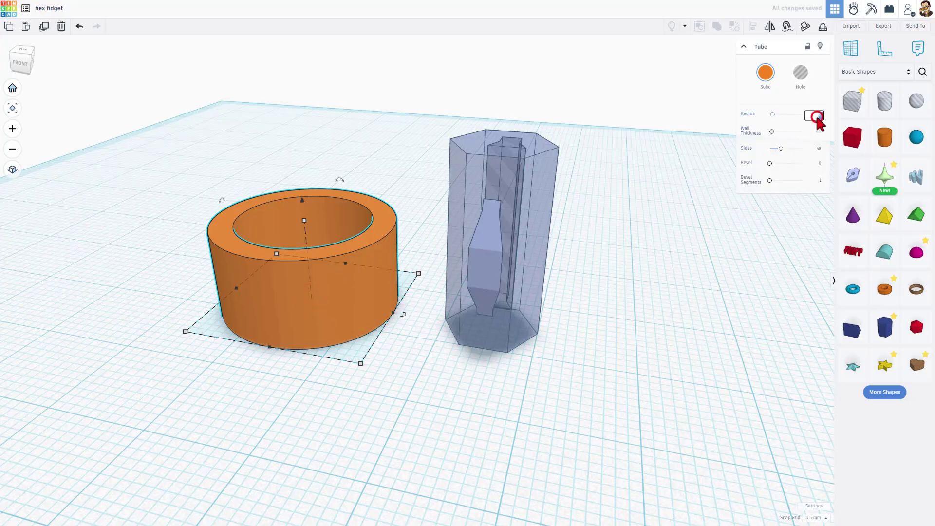
type("20")
key("Return")
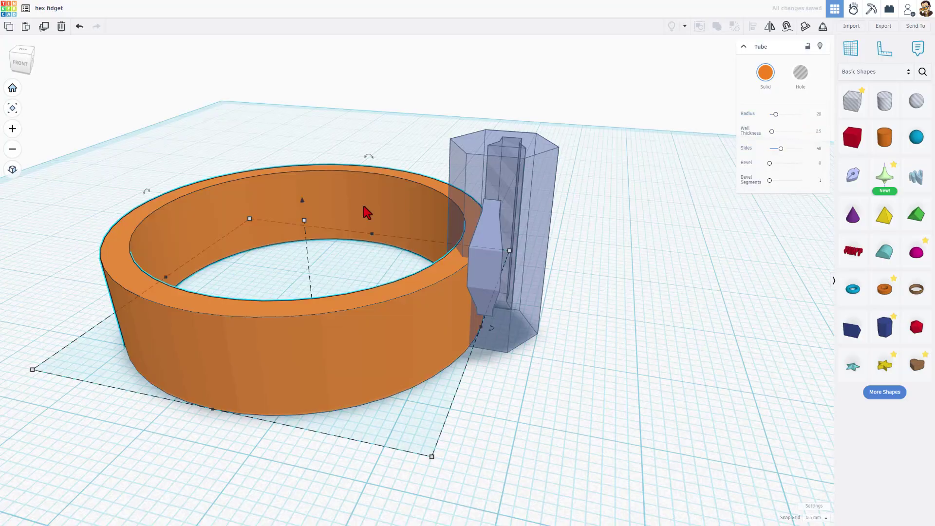
left_click(471, 149, "shift")
key("l")
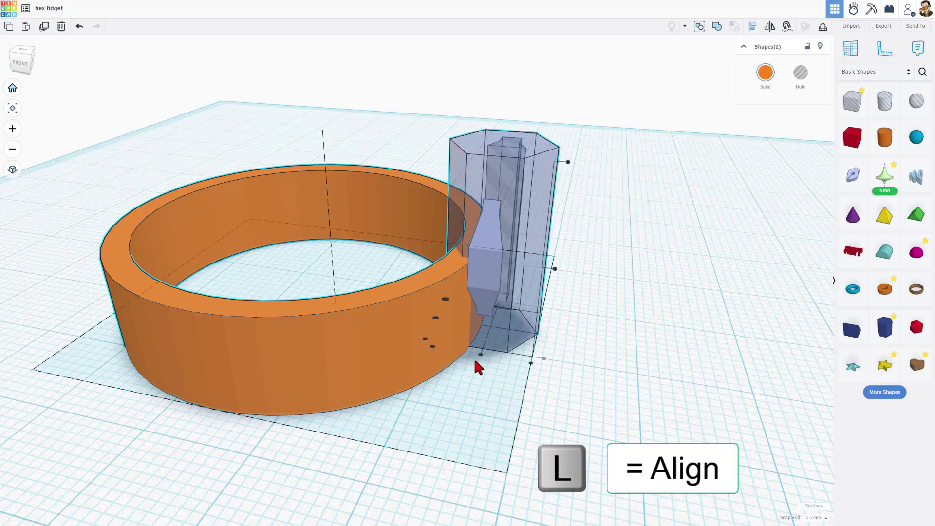
left_click(481, 354)
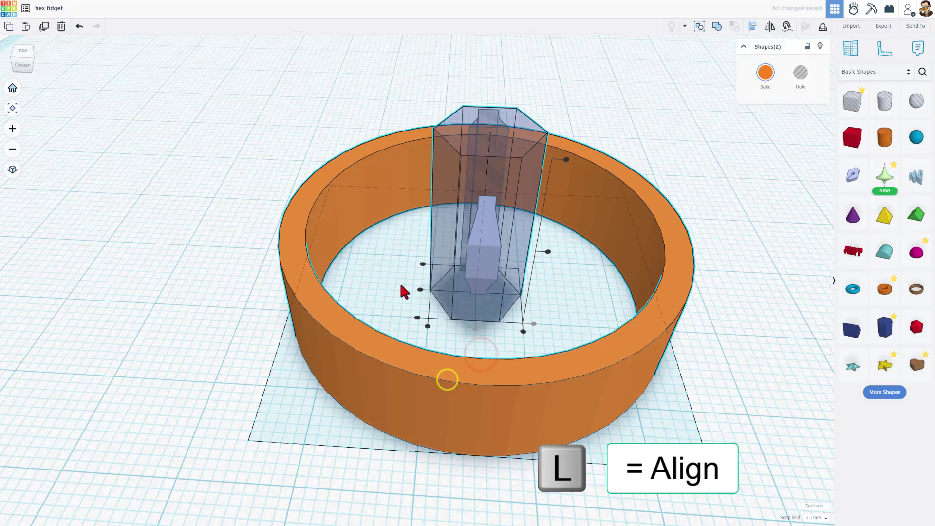
Select the wedge, the thin slot column and the orange ring together.
left_click(419, 290)
left_click(160, 355)
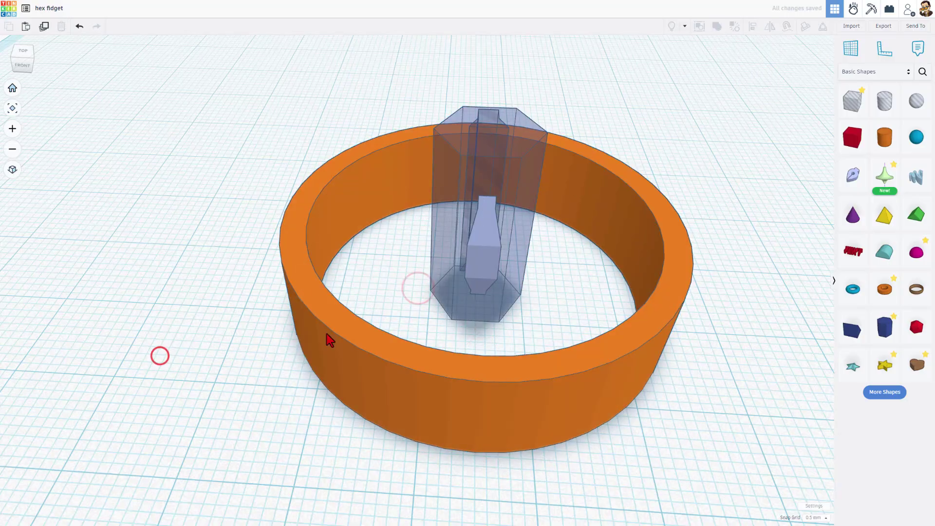
right_click_drag(723, 335, 678, 404)
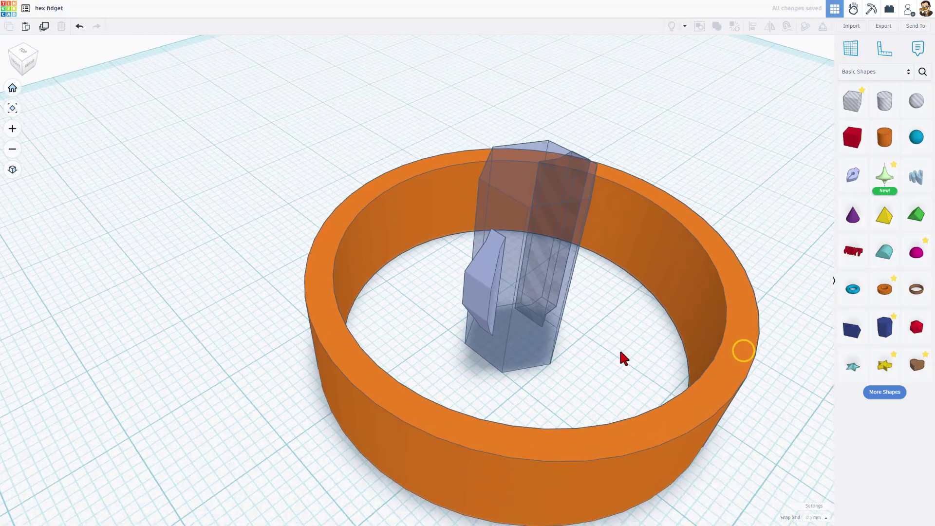
left_click(471, 291, "shift")
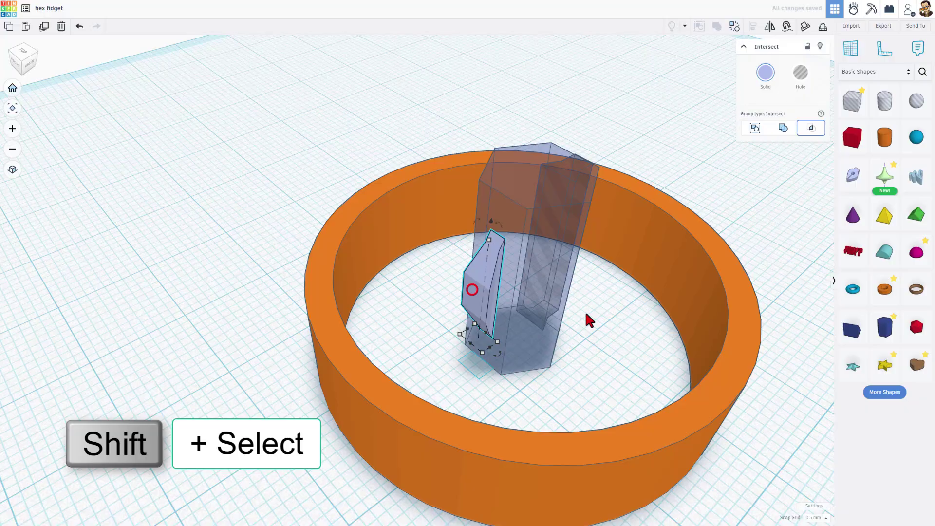
left_click(641, 337)
right_click_drag(640, 337, 436, 341)
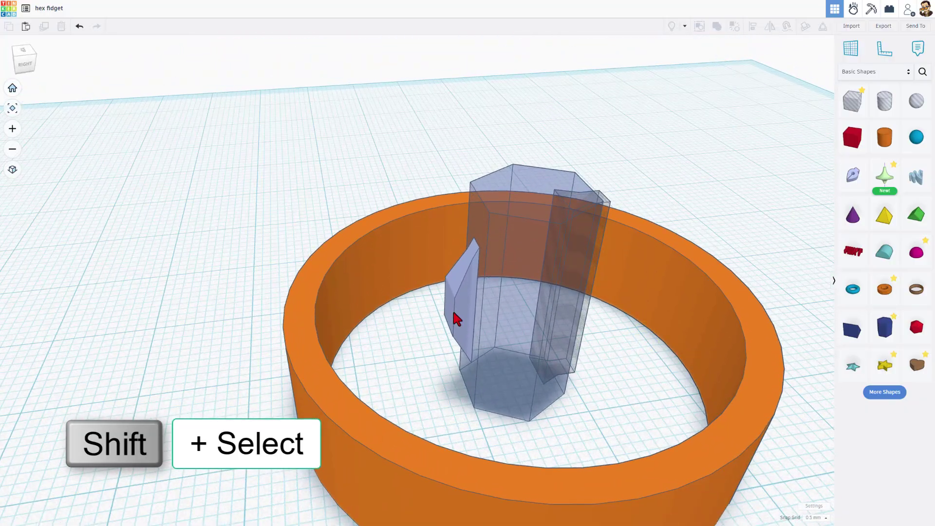
left_click(453, 312, "shift")
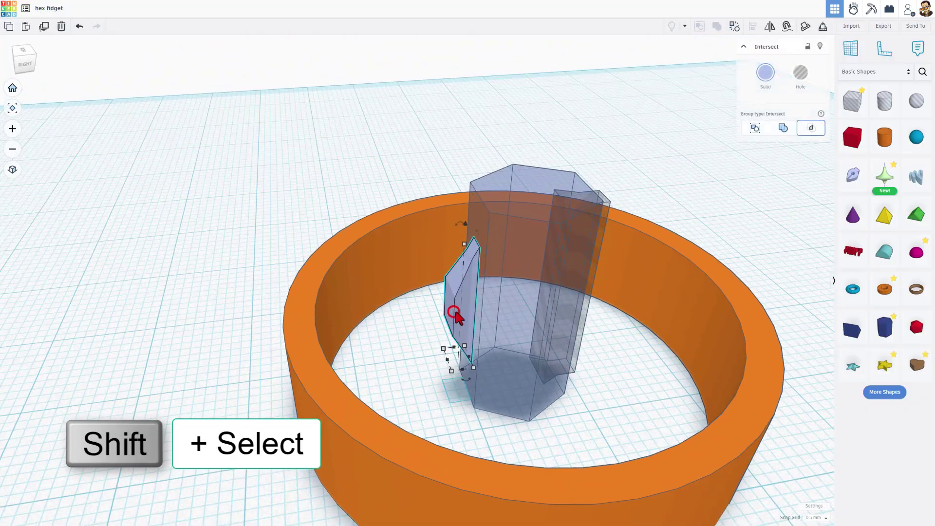
left_click(605, 207, "shift")
left_click(672, 269, "shift")
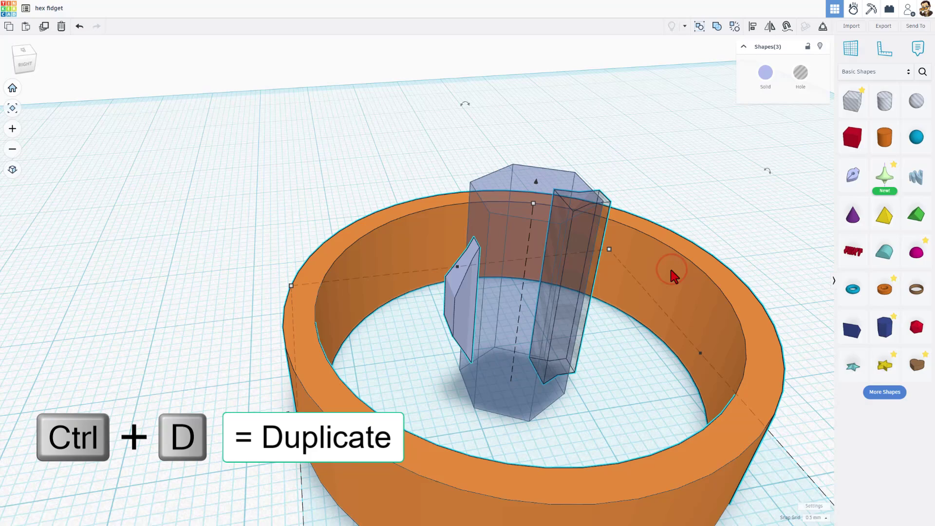
scroll(679, 295, "down", 3)
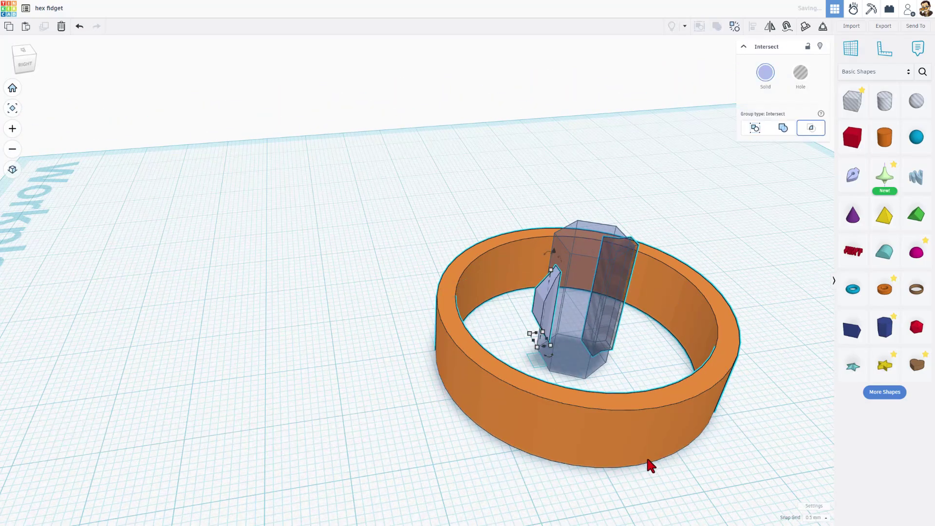
Rotate the selection 120° about the ring centre and duplicate with Ctrl+D for the third copy.
mouse_move(642, 473)
left_mouse_down()
mouse_move(265, 433)
mouse_move(265, 324)
left_mouse_up()
type("120")
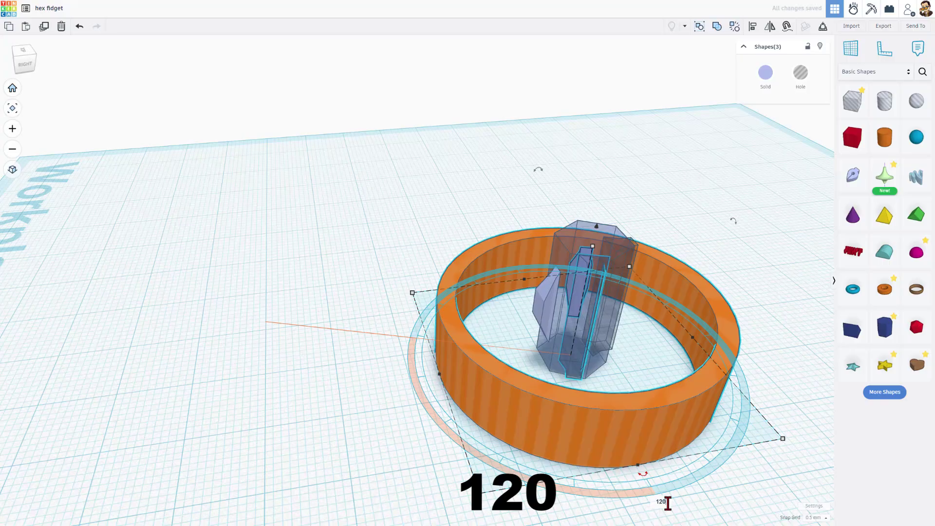
key("Return")
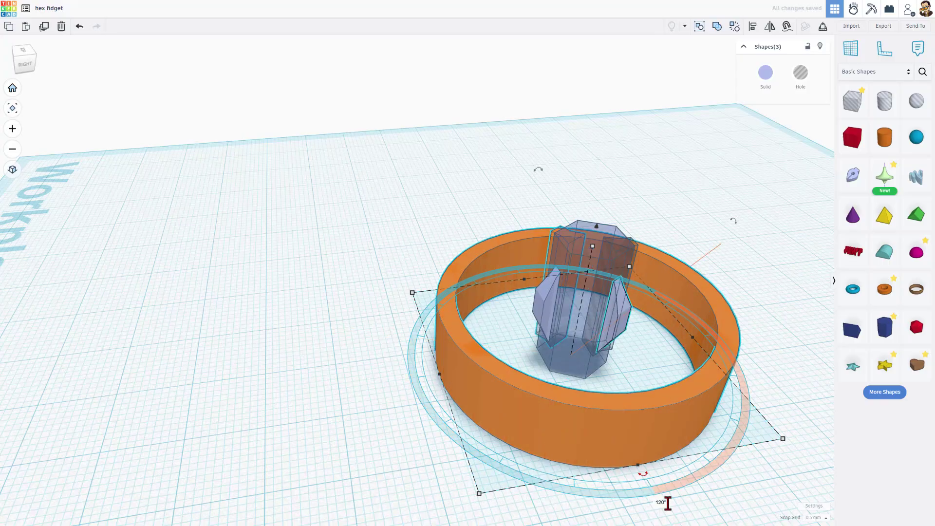
key("ctrl+d")
key("ctrl+d")
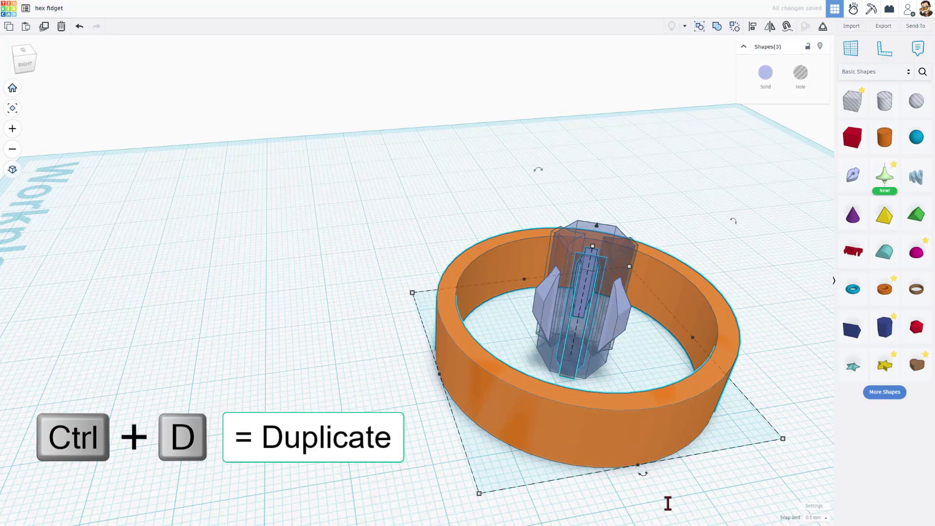
left_click(338, 434)
right_click_drag(336, 434, 248, 378)
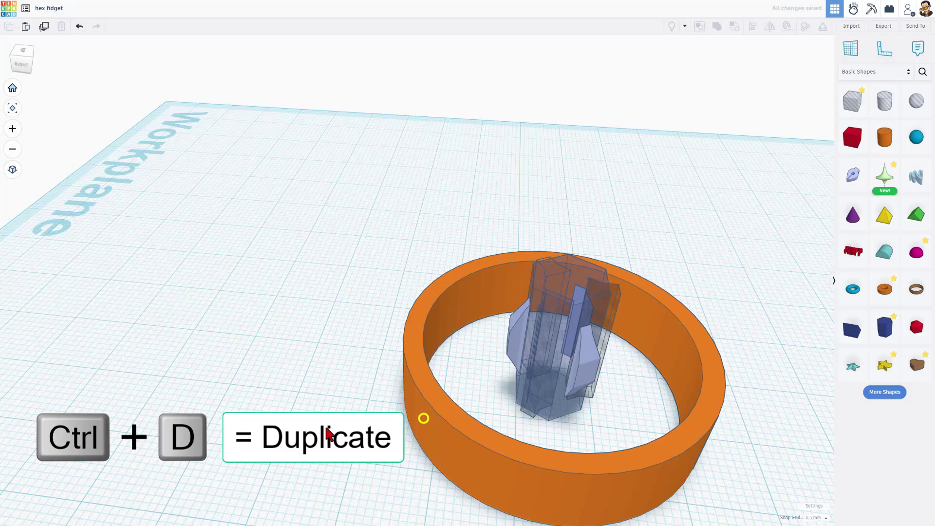
left_click_drag(244, 371, 305, 422)
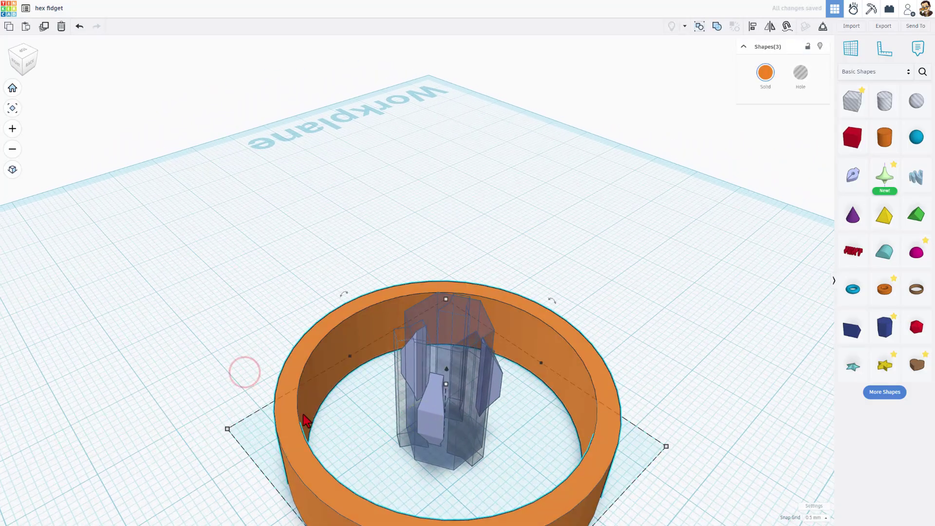
Delete the orange ring and group all remaining blue shapes into one piece.
key("Delete")
mouse_move(373, 416)
right_mouse_down()
mouse_move(512, 403)
mouse_move(390, 389)
mouse_move(200, 387)
mouse_move(344, 390)
mouse_move(319, 288)
right_mouse_up()
mouse_move(309, 223)
left_mouse_down()
mouse_move(501, 366)
mouse_move(580, 394)
left_mouse_up()
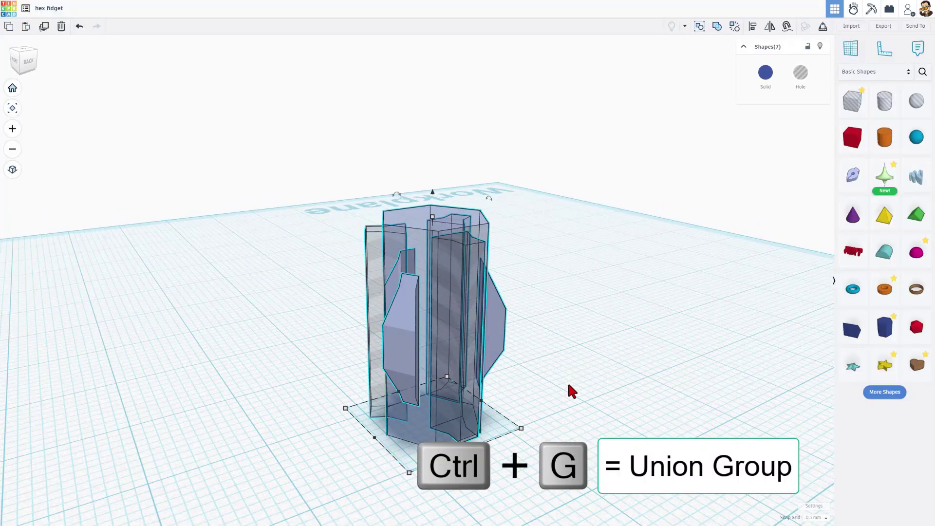
key("ctrl+g")
Turn transparency off so the slotted hex fidget piece displays solid.
right_click_drag(479, 389, 589, 375)
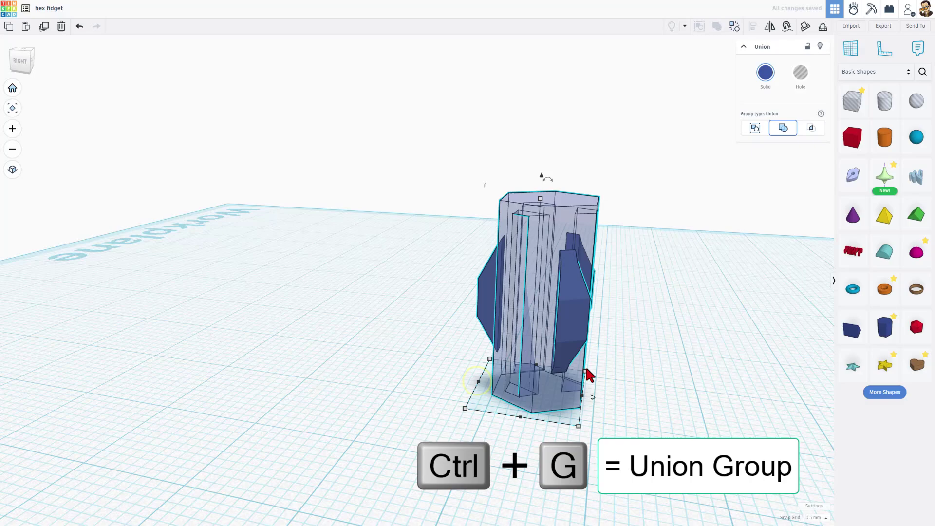
key("ctrl+shift+g")
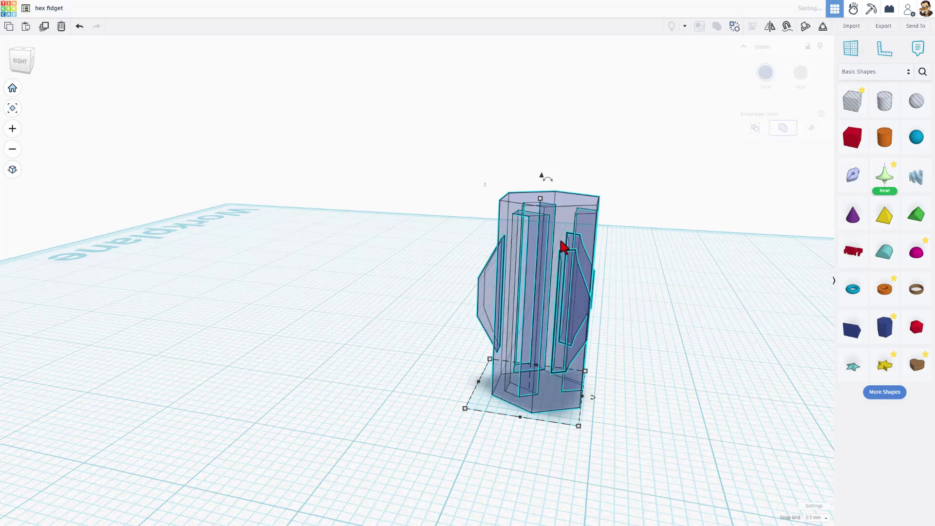
key("t")
mouse_move(533, 266)
right_mouse_down()
mouse_move(473, 306)
mouse_move(416, 305)
right_mouse_up()
scroll(484, 300, "up", 4)
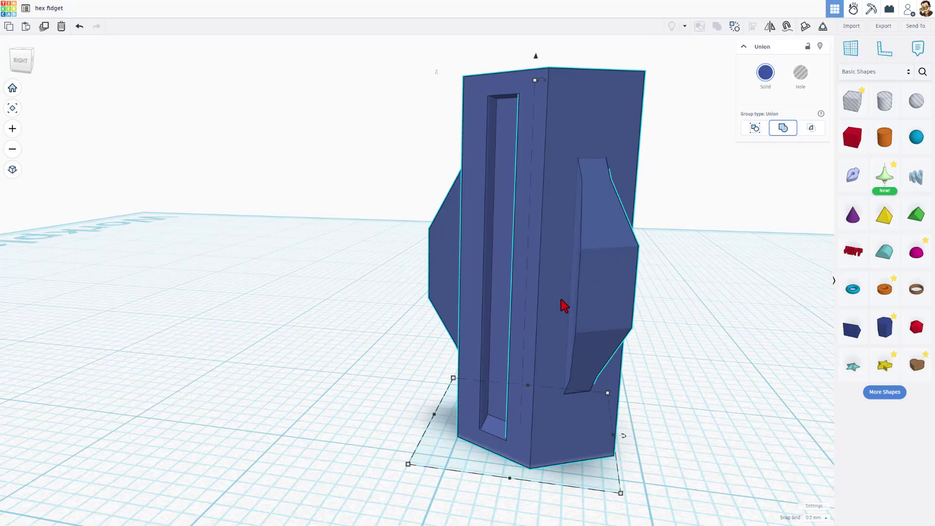
scroll(560, 303, "down", 3)
mouse_move(508, 310)
right_mouse_down()
mouse_move(611, 351)
mouse_move(497, 352)
right_mouse_up()
left_click(488, 345)
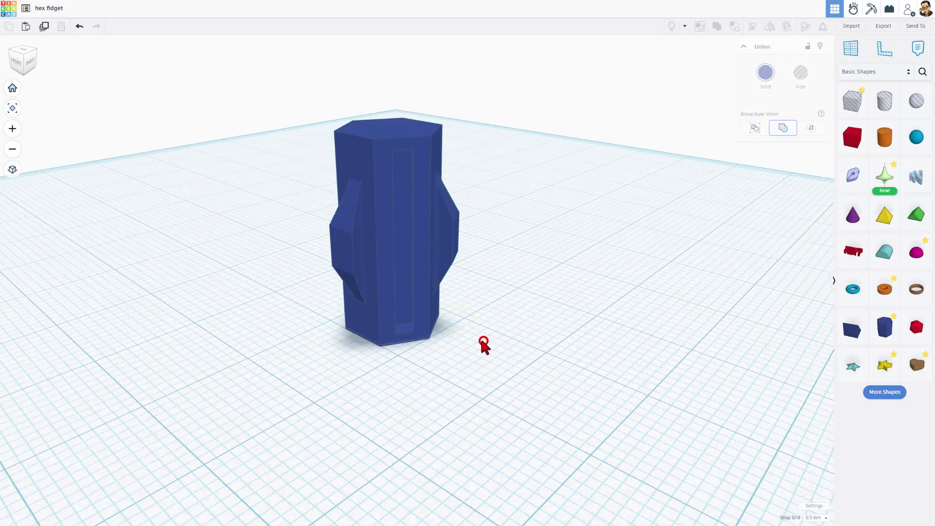
Duplicate the merged hex piece with a 9 mm offset into a row of five nesting copies.
key("w")
left_click(422, 278)
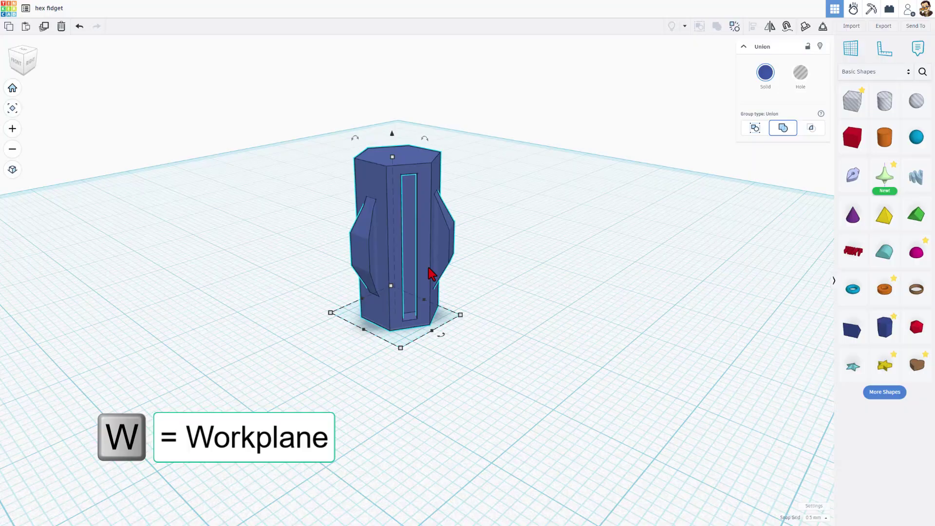
left_click(390, 174)
key("ctrl+d")
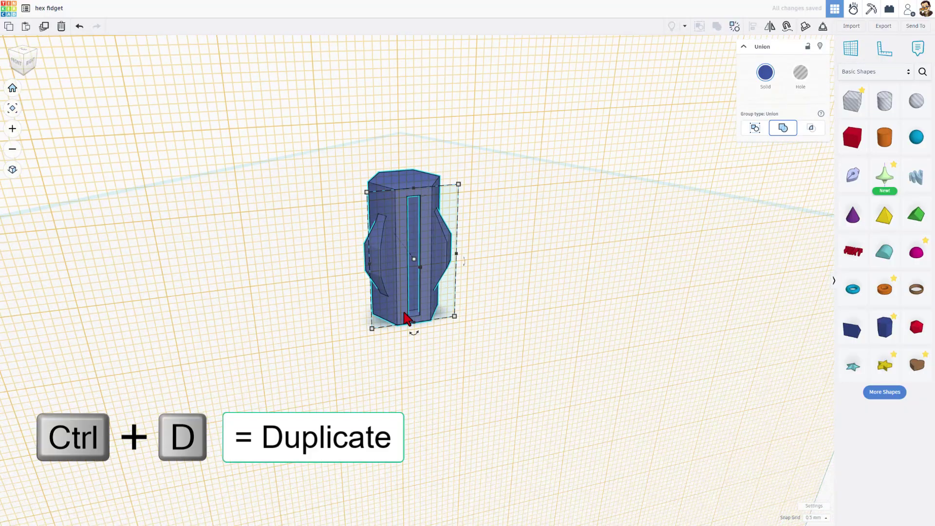
key("ctrl+d")
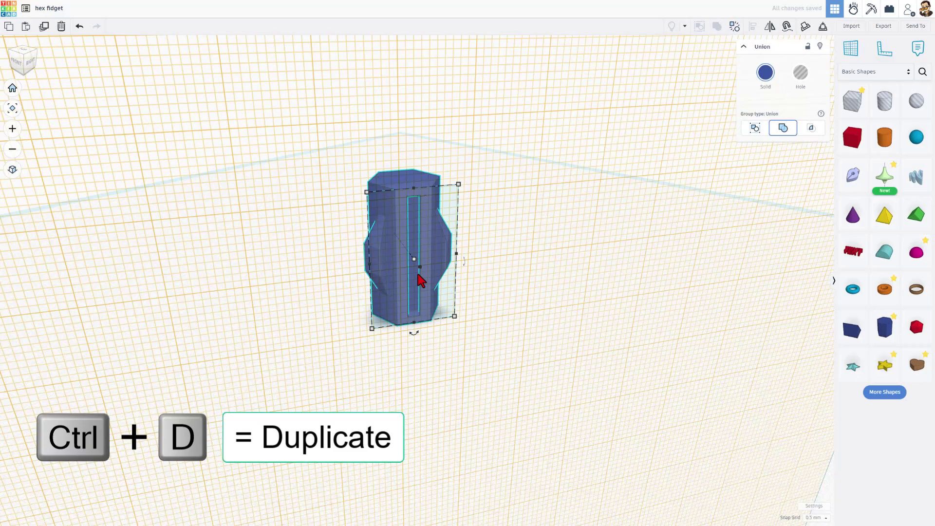
left_click_drag(420, 274, 455, 323)
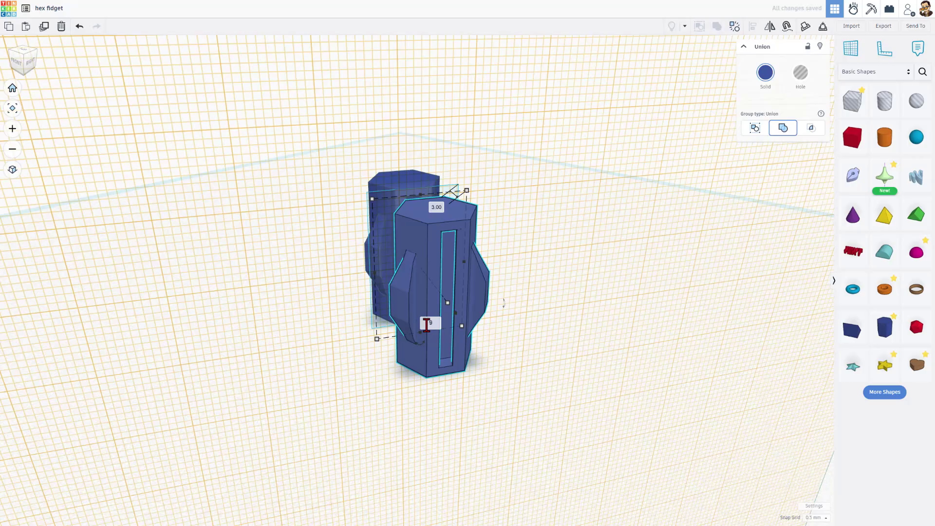
key("Return")
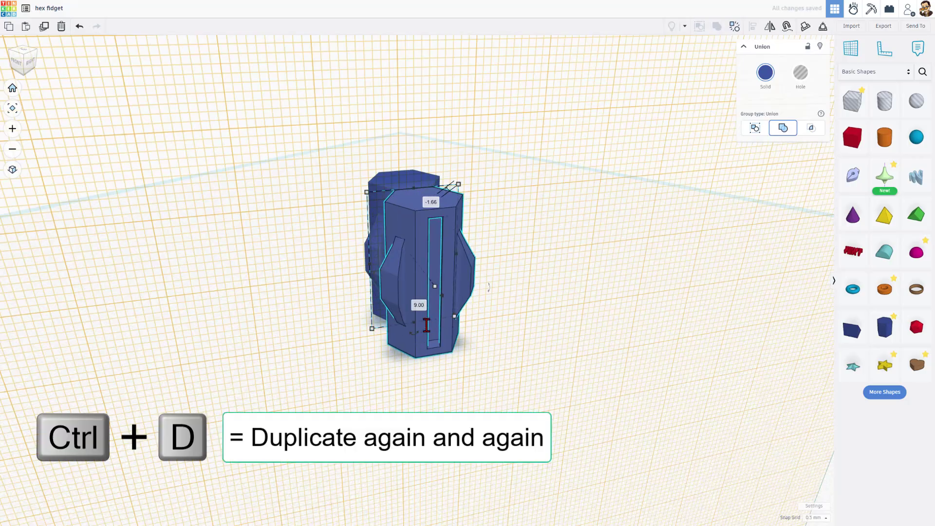
key("ctrl+d")
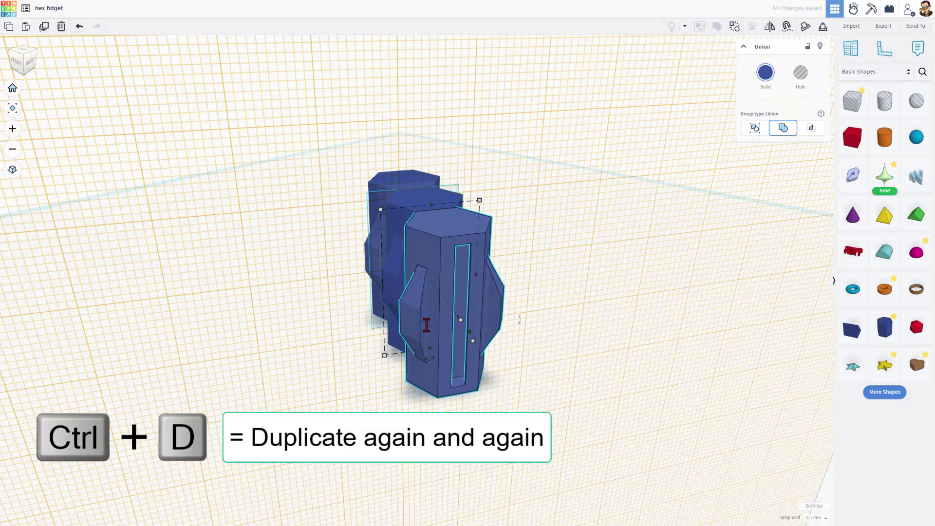
key("ctrl+d")
key("ctrl+d")
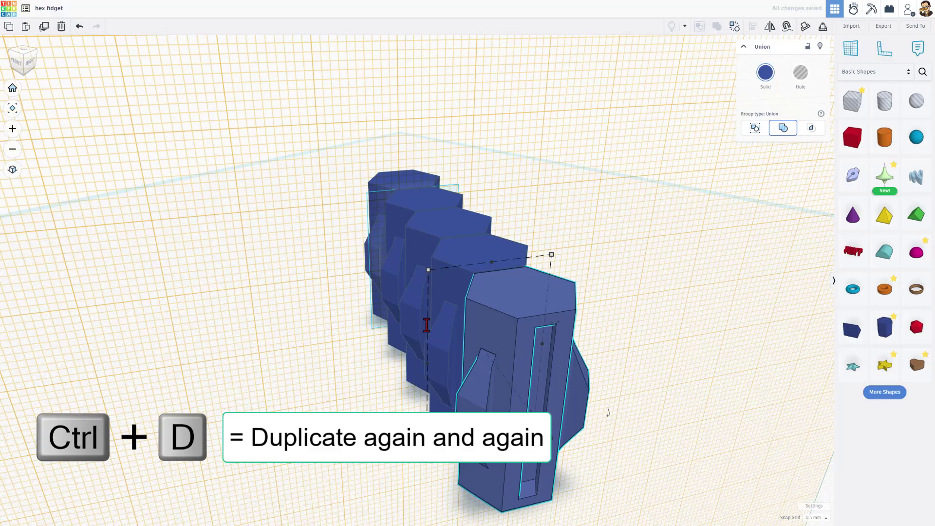
Reset the workplane to the ground grid and orbit so the row points diagonally away.
key("w")
right_click_drag(263, 330, 346, 339)
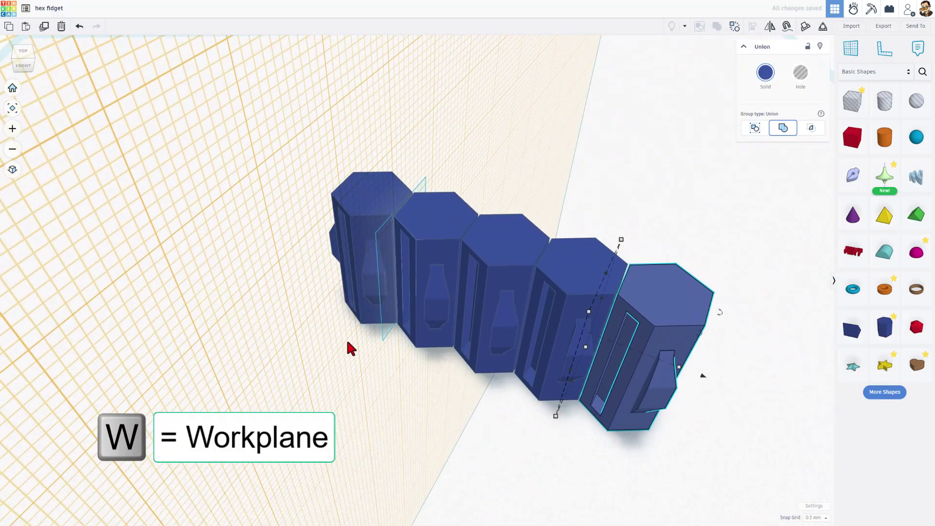
left_click(263, 310)
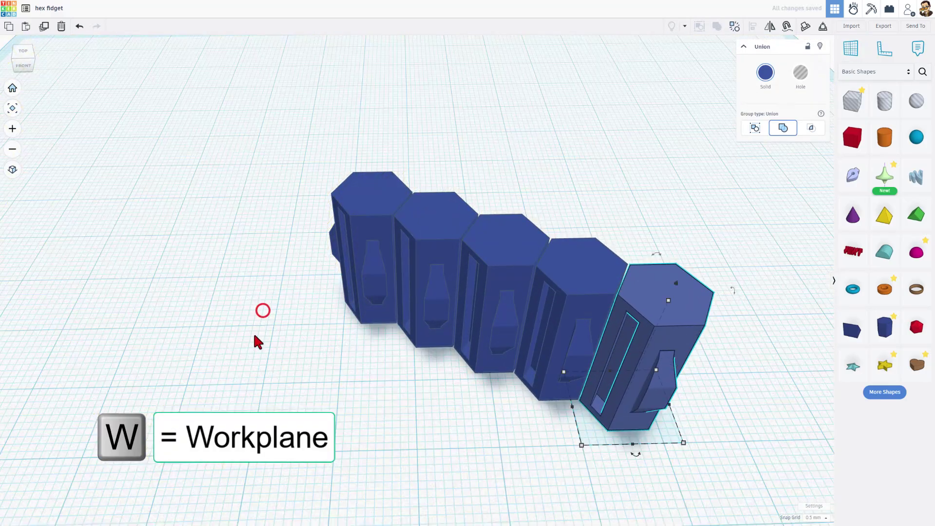
mouse_move(434, 347)
right_mouse_down()
mouse_move(559, 366)
mouse_move(448, 343)
right_mouse_up()
Copy the whole row of five at a 9 mm offset repeatedly to form a honeycomb.
left_click(287, 150)
key("w")
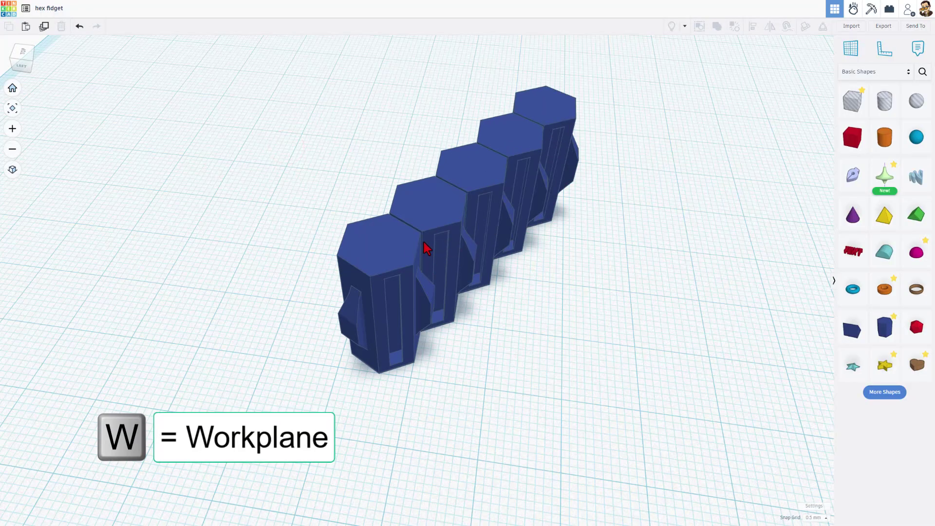
left_click(437, 276)
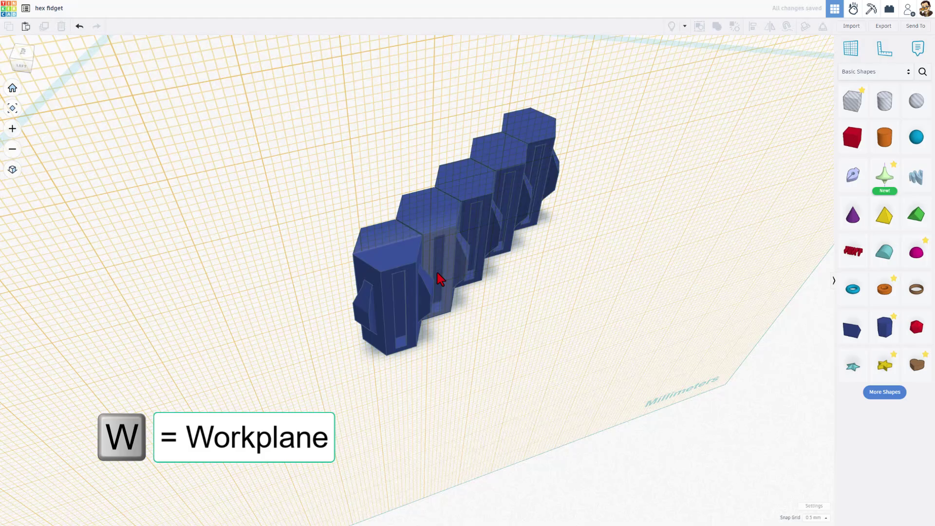
left_click_drag(337, 119, 637, 309)
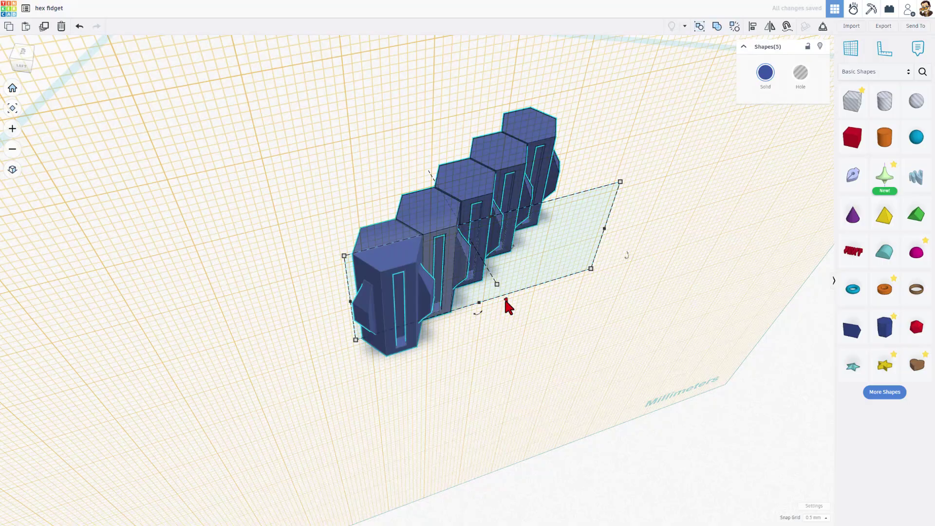
left_click_drag(503, 304, 511, 373, "alt")
left_click(505, 364)
type("9")
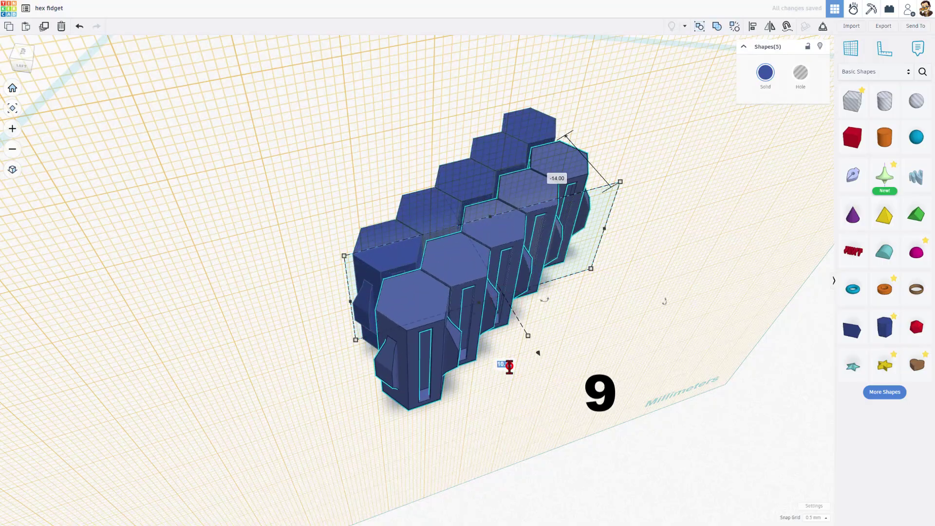
key("Return")
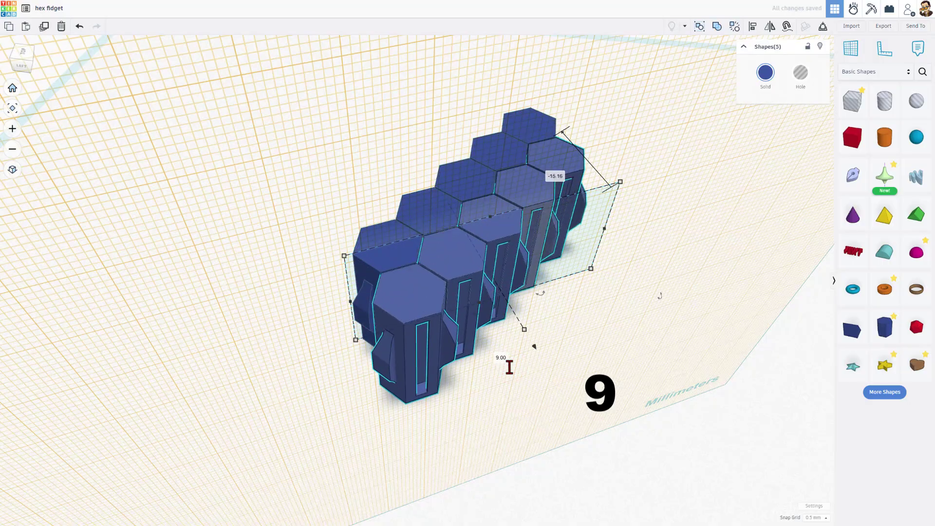
key("ctrl+d")
key("ctrl+d")
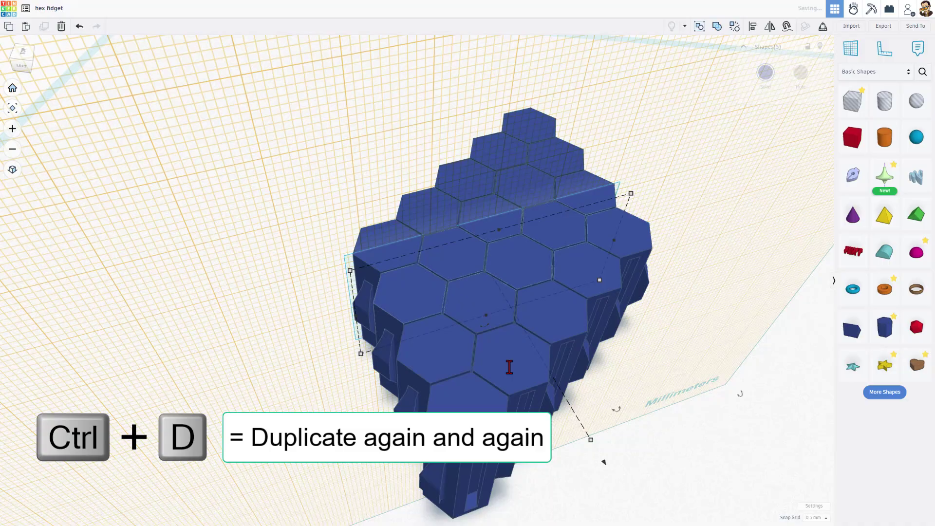
key("ctrl+d")
key("ctrl+d")
Reset the workplane to the grid and delete the three pieces at each corner, leaving 19.
right_click_drag(449, 437, 552, 440)
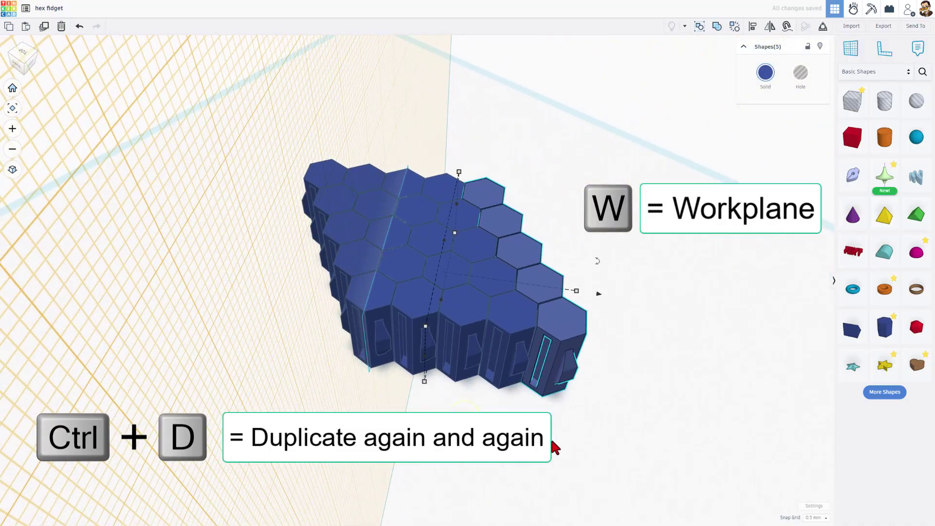
key("w")
left_click(539, 449)
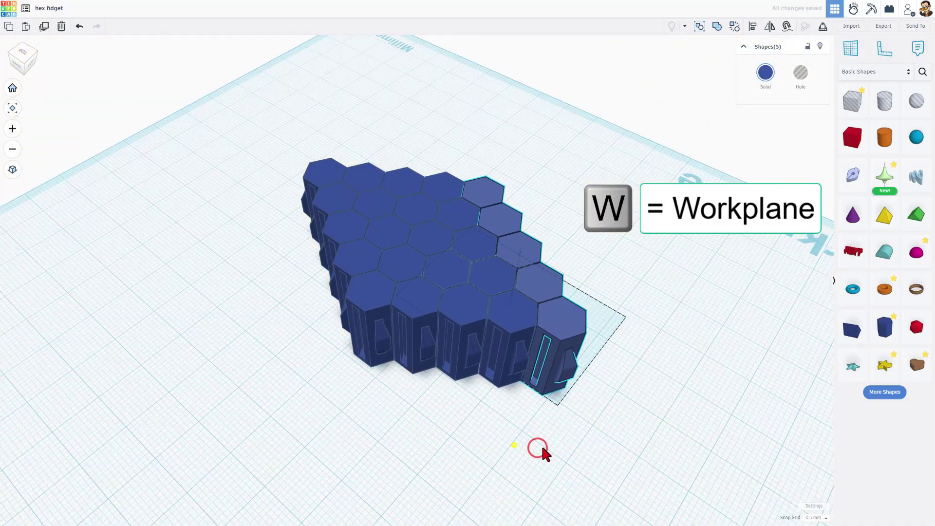
left_click(629, 294)
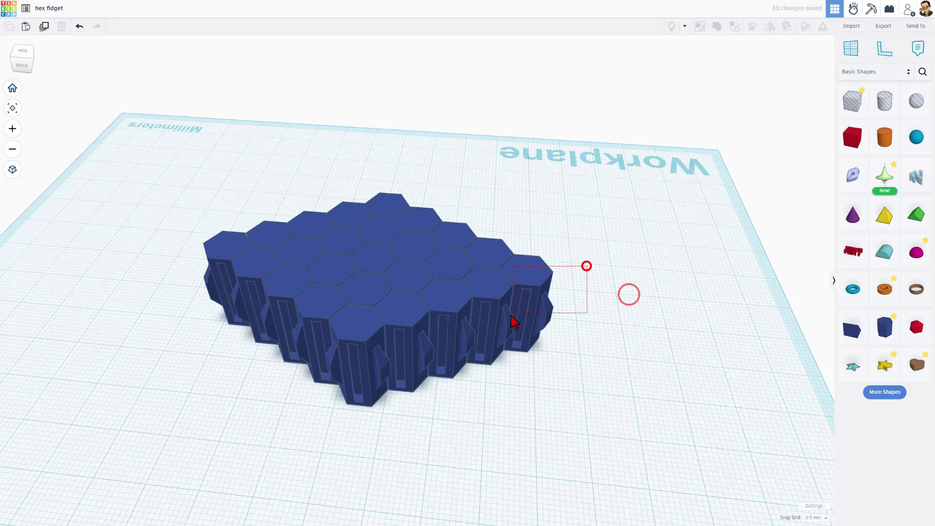
key("Delete")
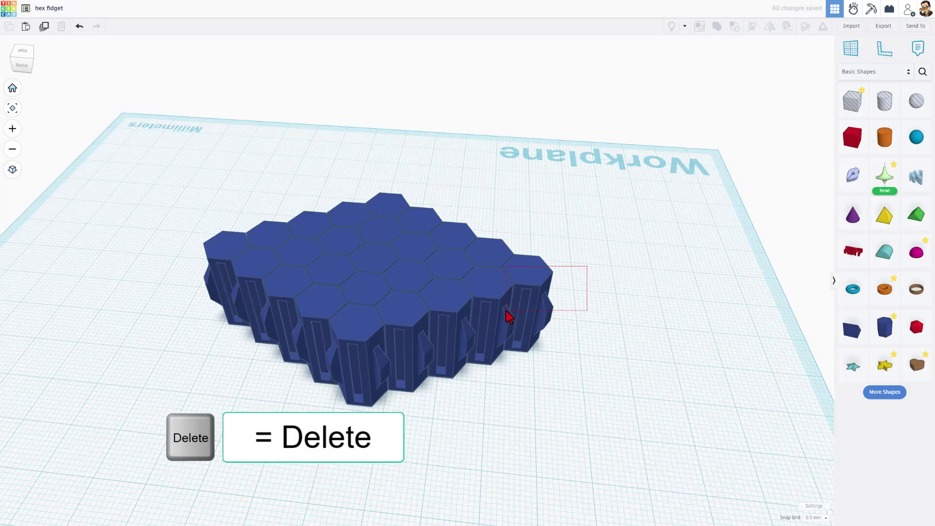
left_click_drag(508, 316, 509, 316)
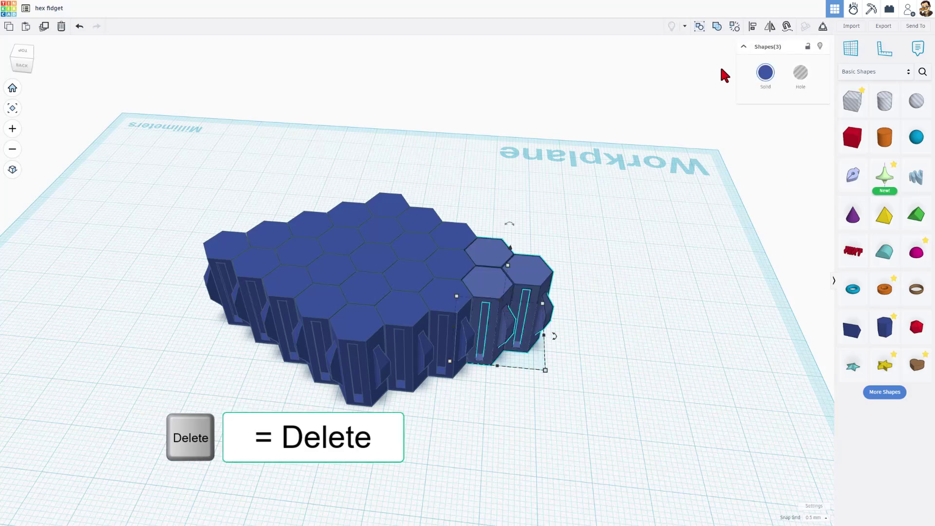
key("Delete")
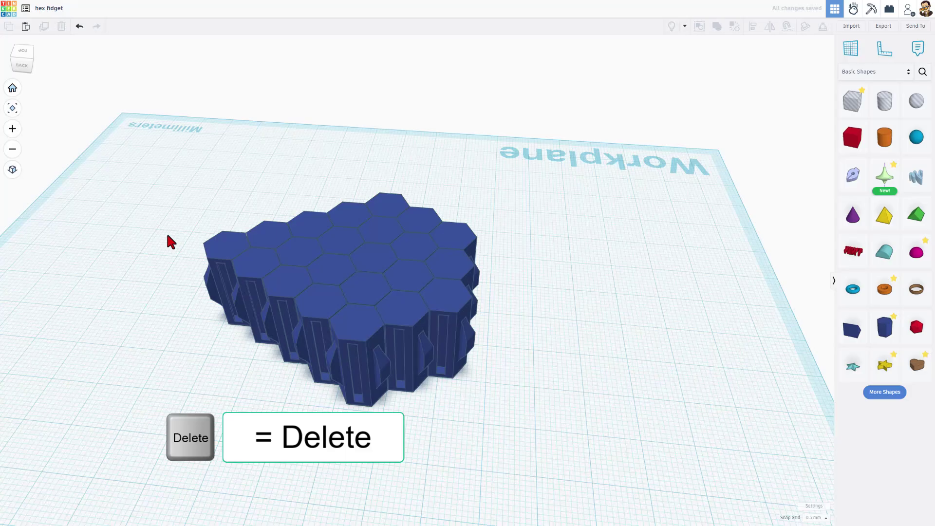
left_click_drag(168, 236, 252, 272)
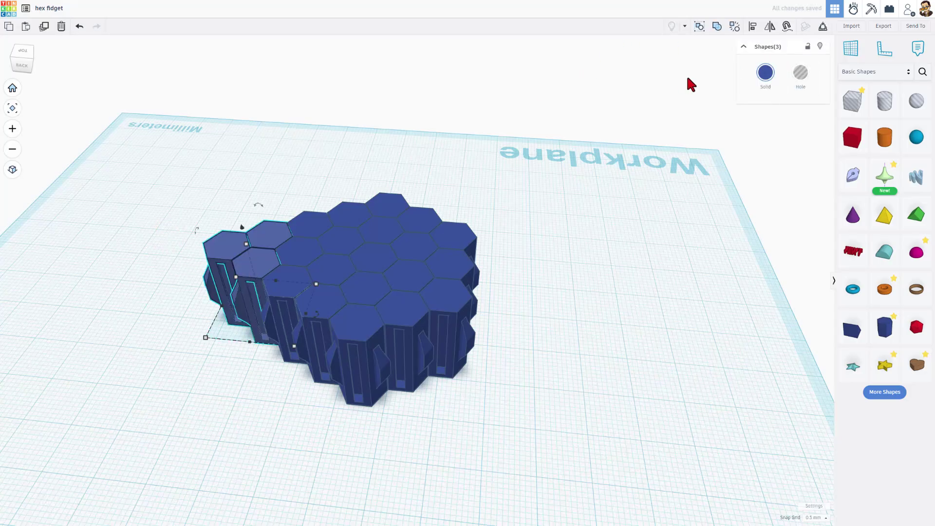
key("Delete")
right_click_drag(456, 241, 421, 369)
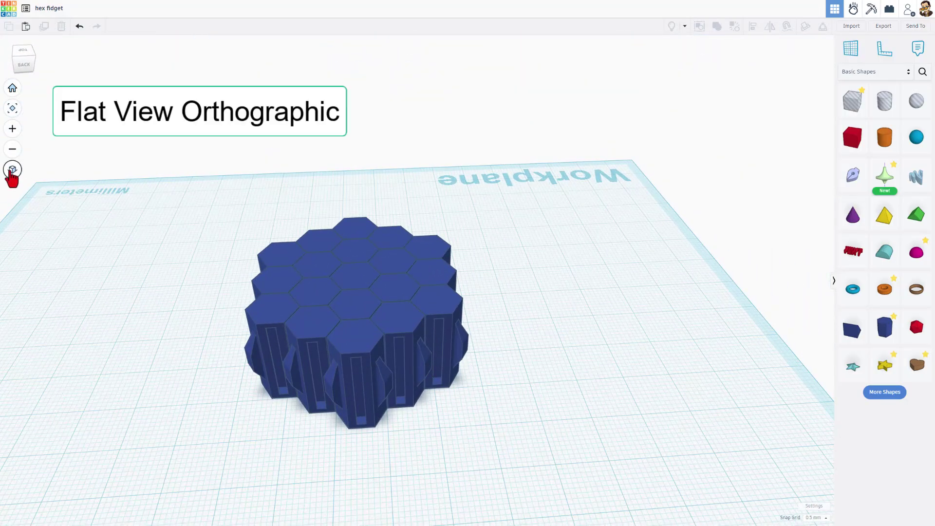
Switch to orthographic top view, select all 19 pieces and make them transparent.
left_click(13, 171)
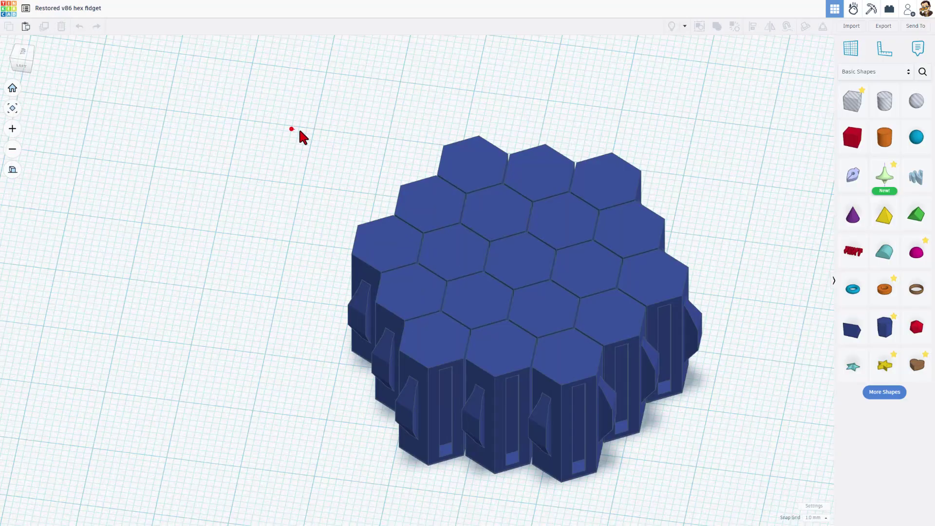
left_click_drag(293, 128, 685, 392)
key("f")
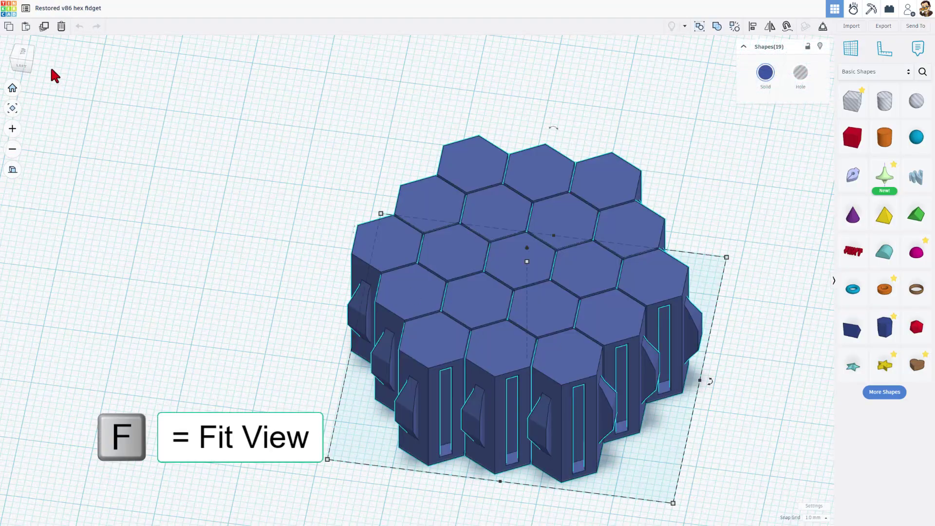
left_click(23, 56)
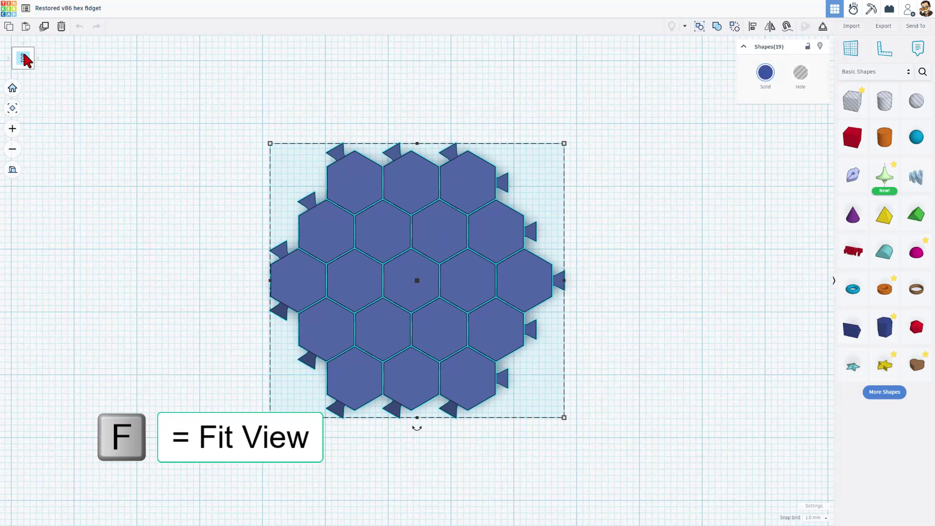
key("t")
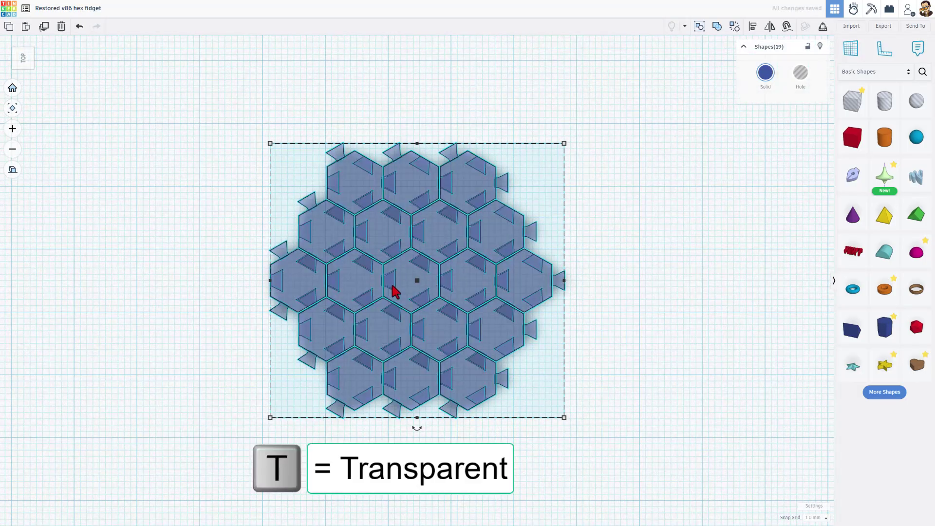
scroll(393, 285, "up", 2)
scroll(394, 284, "up", 2)
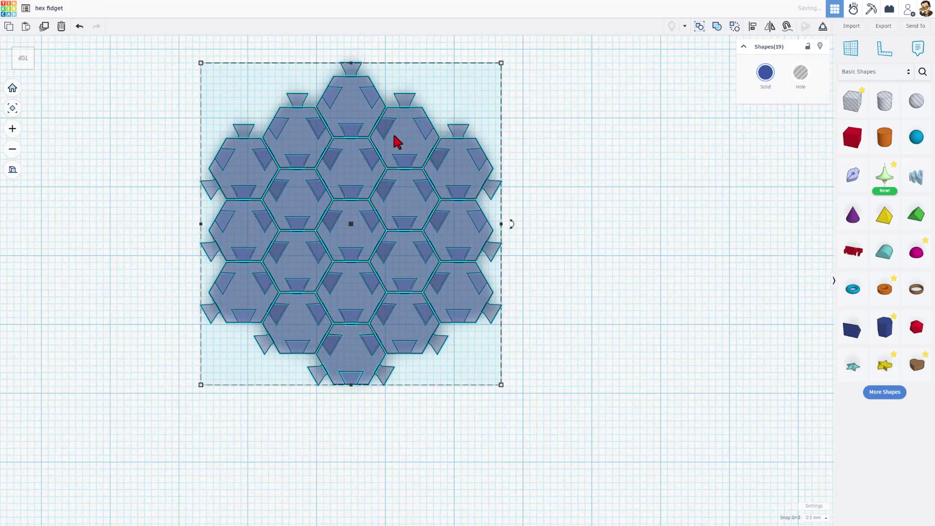
scroll(393, 141, "up", 2)
scroll(343, 139, "up", 2)
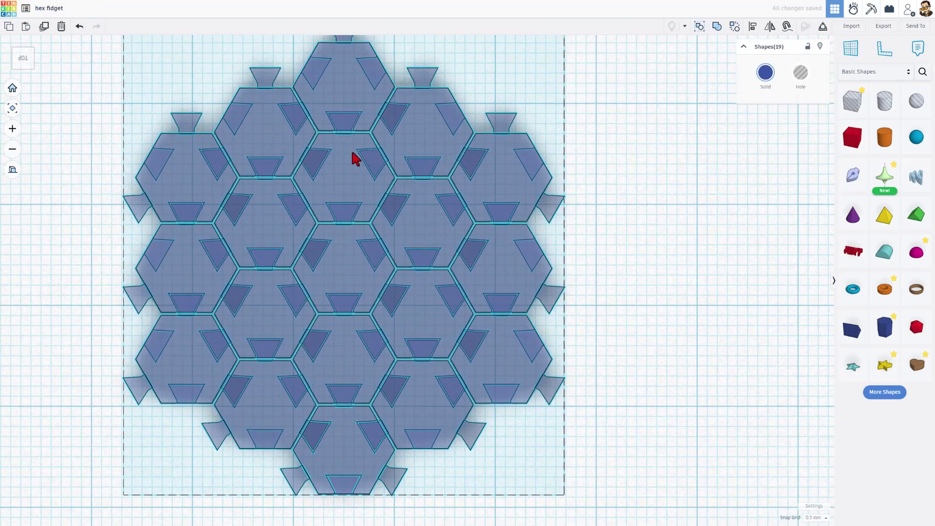
scroll(241, 128, "up", 1)
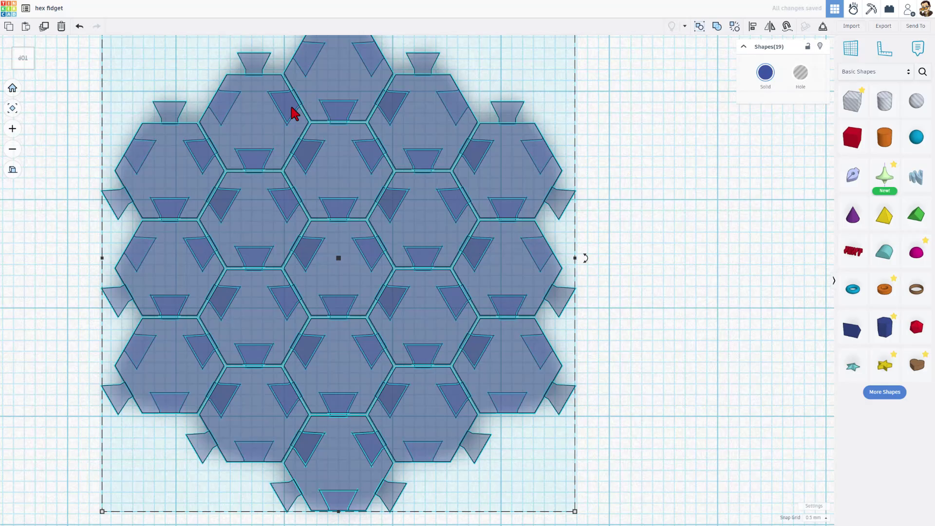
scroll(293, 114, "up", 2)
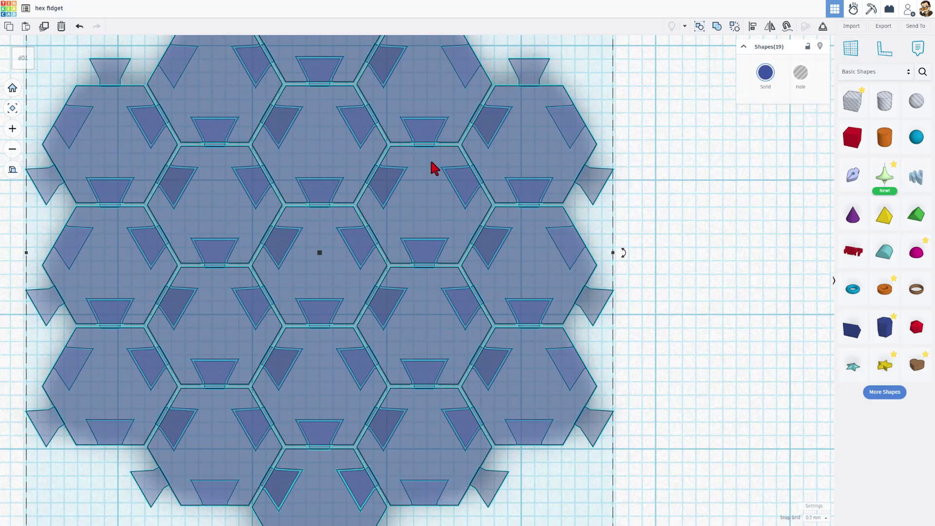
scroll(525, 305, "down", 2)
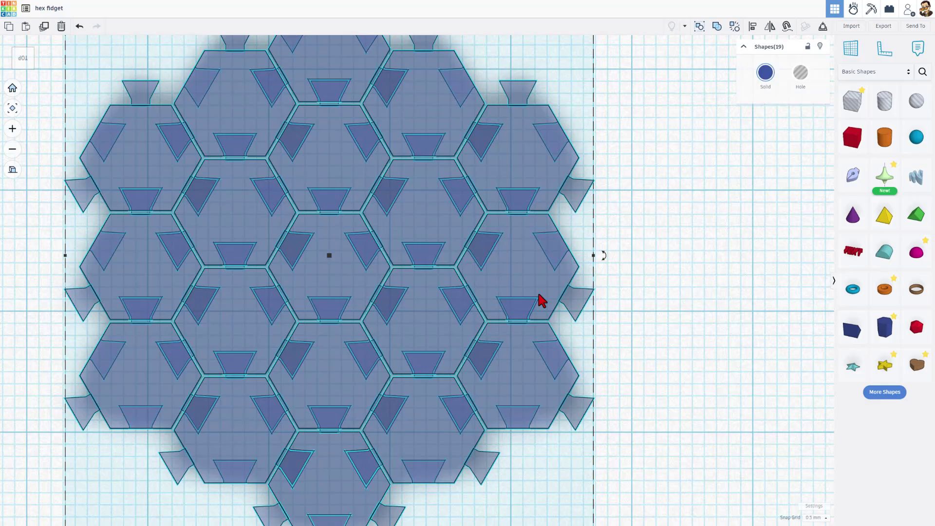
scroll(525, 306, "down", 2)
Move the top hexagon upward and delete its three outward-facing wedges.
left_click(286, 83)
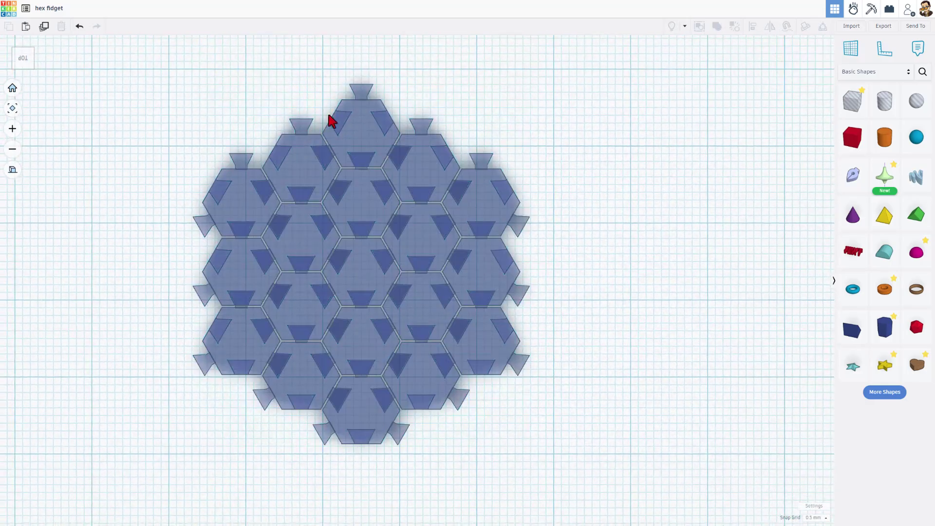
left_click(359, 132)
left_click_drag(368, 135, 373, 146)
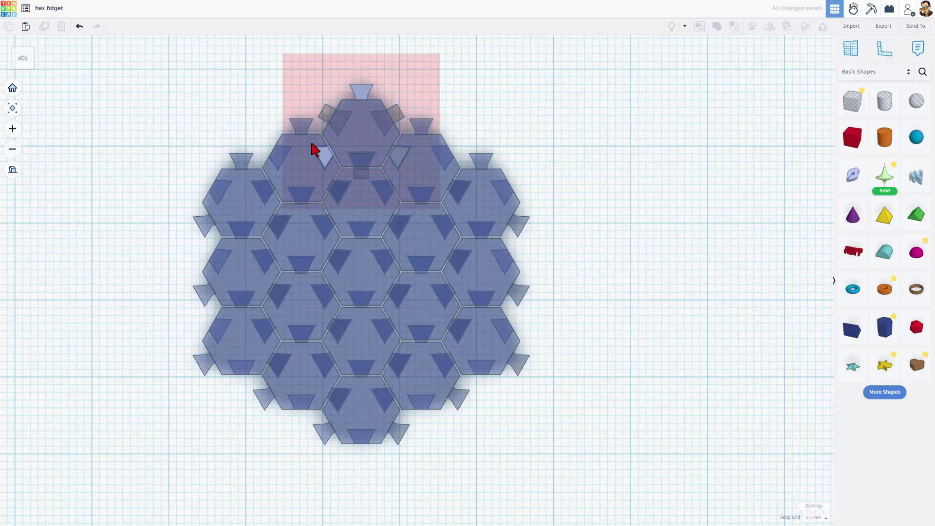
left_click(393, 120)
key("Delete")
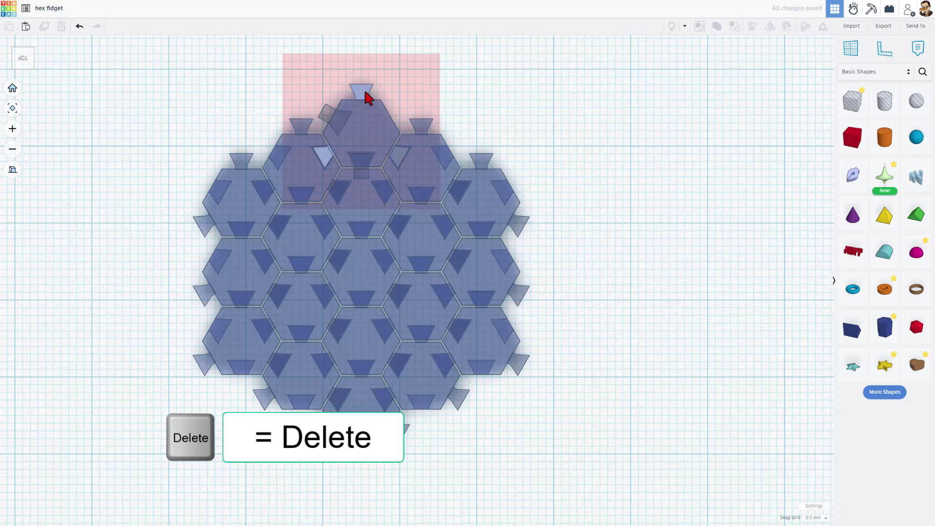
left_click(365, 95)
key("Delete")
left_click(326, 114)
key("Delete")
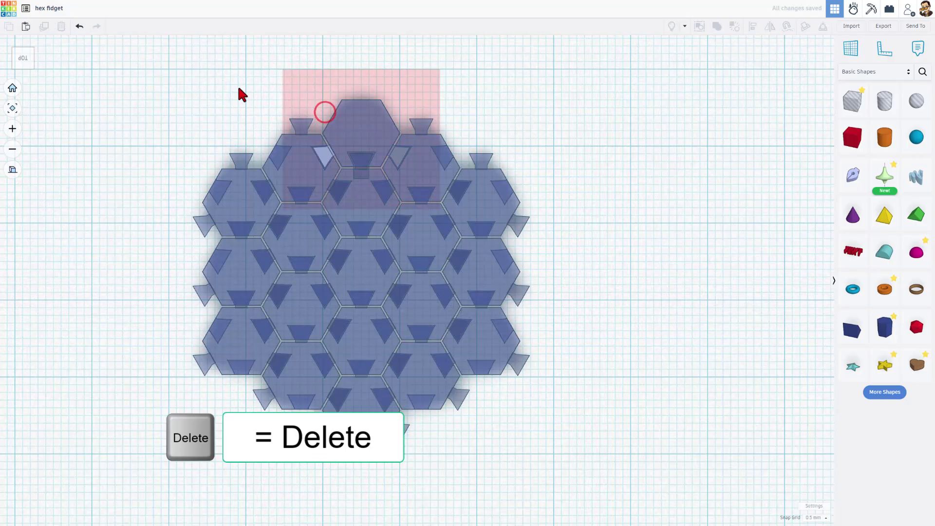
left_click(240, 89)
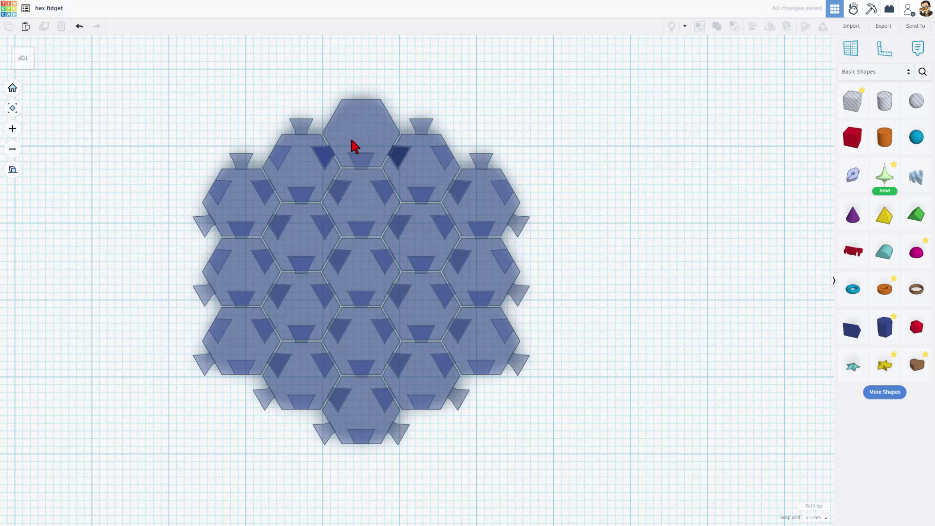
Inside the top hexagon group, delete the remaining protruding top and leftover wedges.
left_click(299, 169)
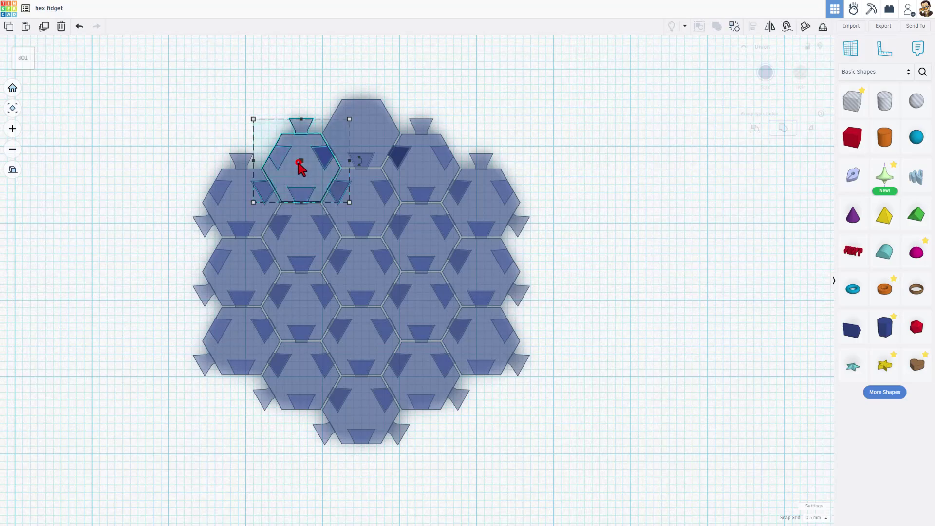
left_click(301, 128)
key("Delete")
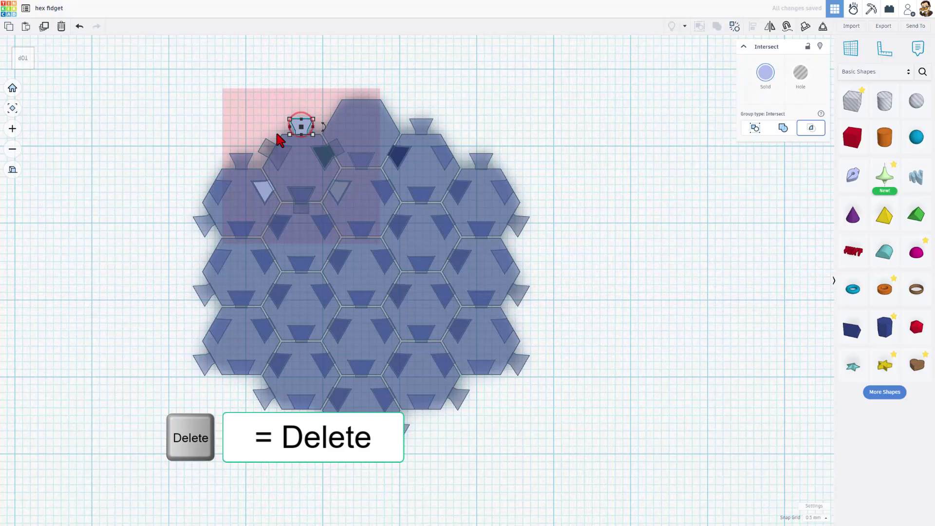
left_click(271, 145)
key("Delete")
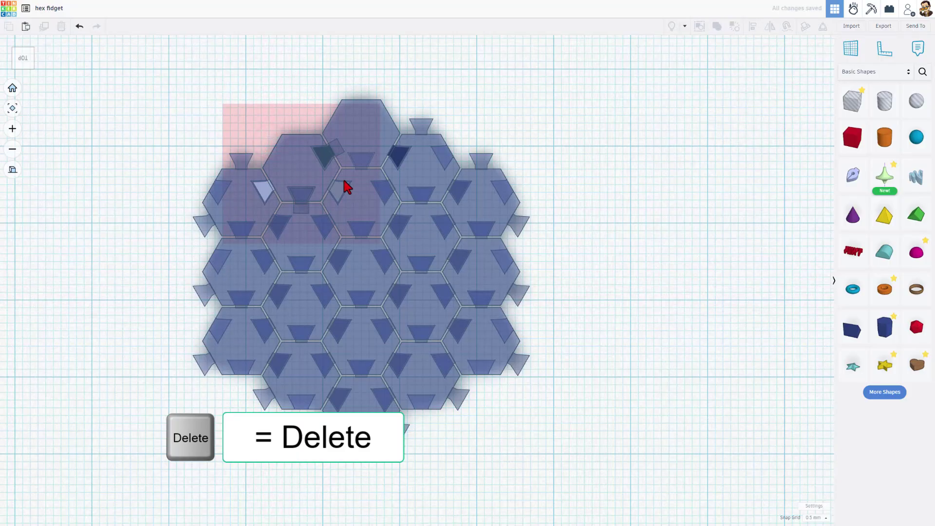
left_click(208, 86)
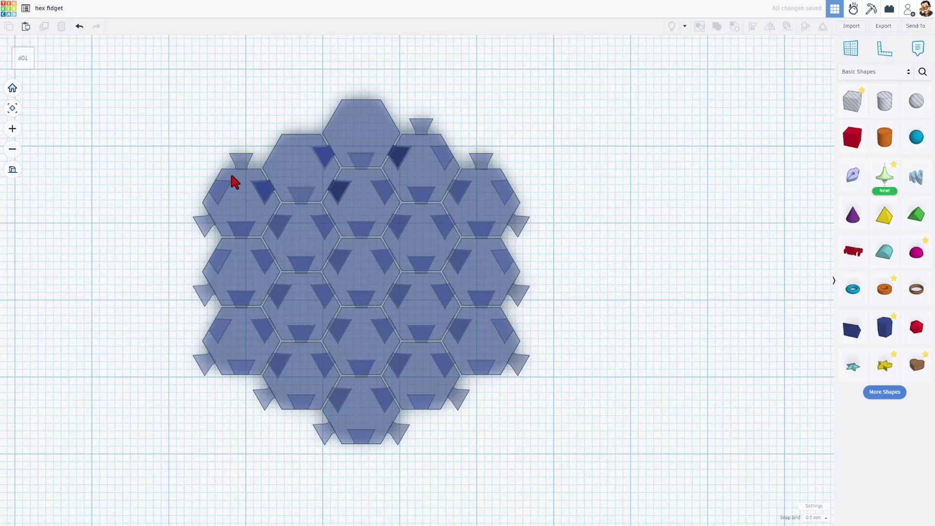
In the upper-left hexagon group, delete its top, upper-left and left protruding wedges.
left_click(229, 210)
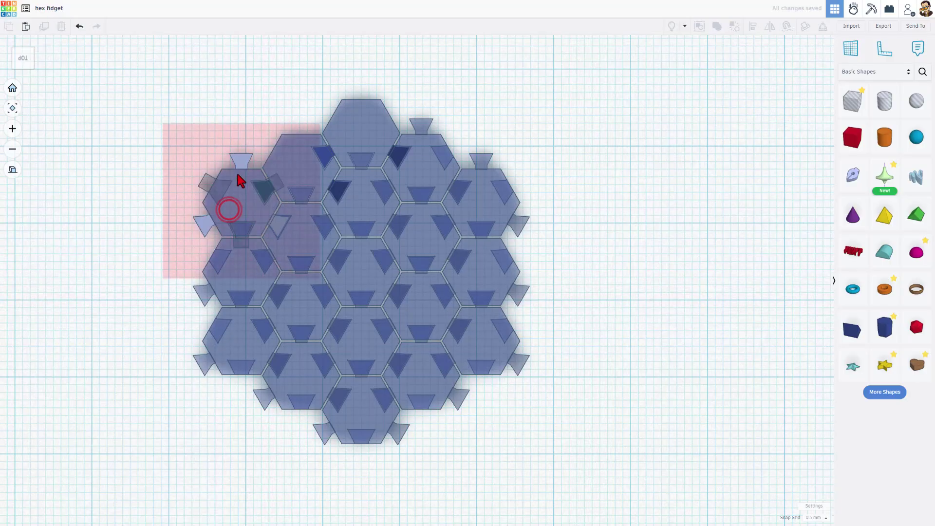
left_click(243, 168)
key("Delete")
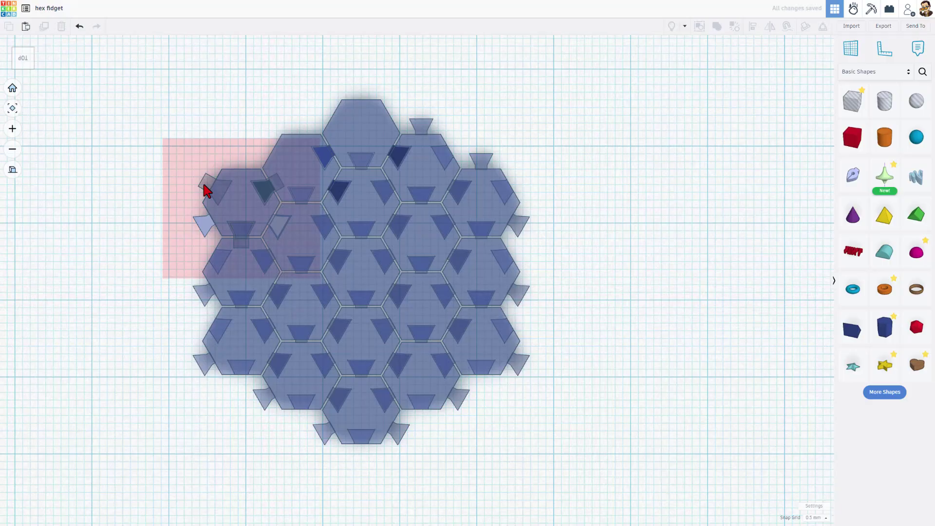
left_click(204, 184)
key("Delete")
left_click(204, 222)
key("Delete")
left_click(151, 246)
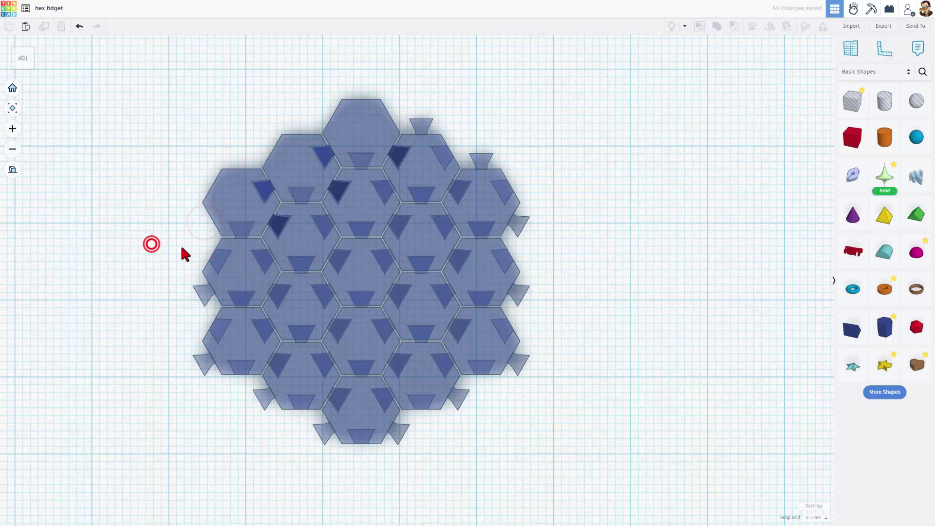
In the left hexagon group, delete the small protruding wedge and leave the group.
double_click(239, 274)
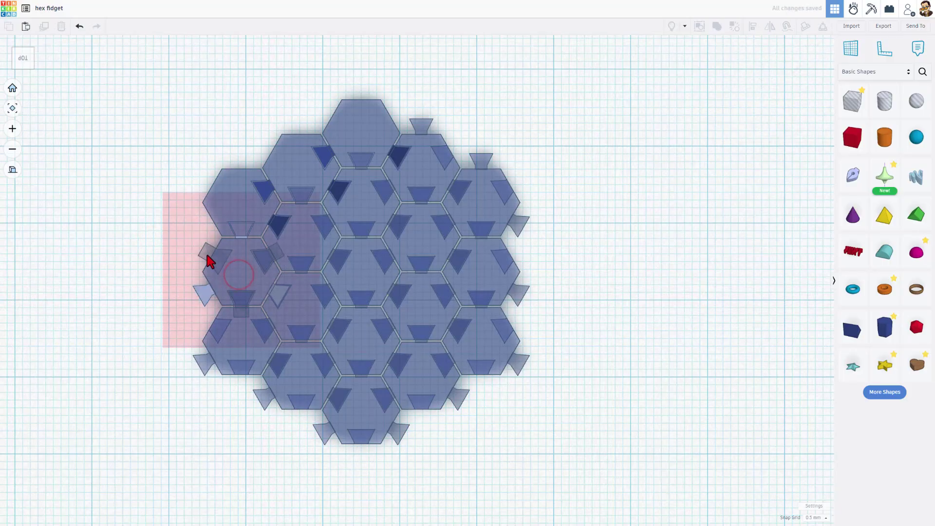
left_click(206, 255)
key("Delete")
left_click(200, 292)
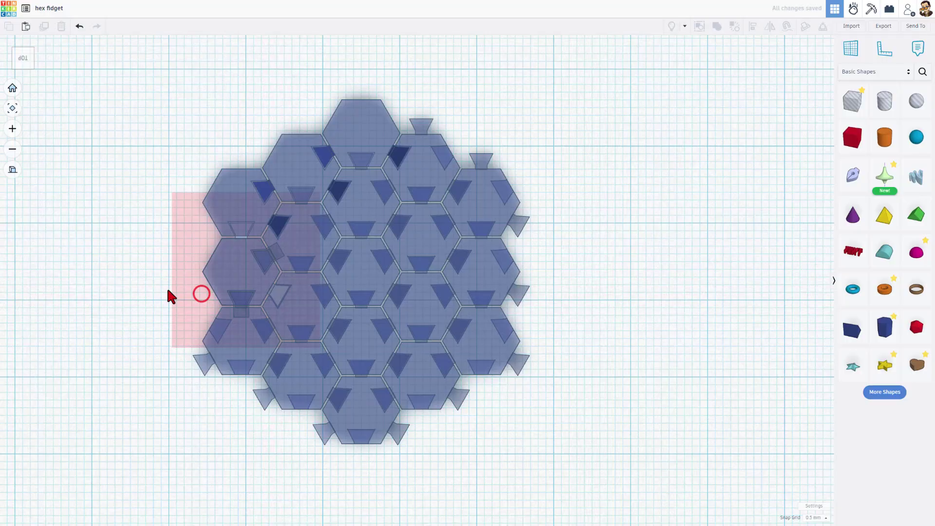
left_click(168, 288)
Check the lower and right-hand hexagon groups for leftover wedges and remove the last one.
double_click(241, 337)
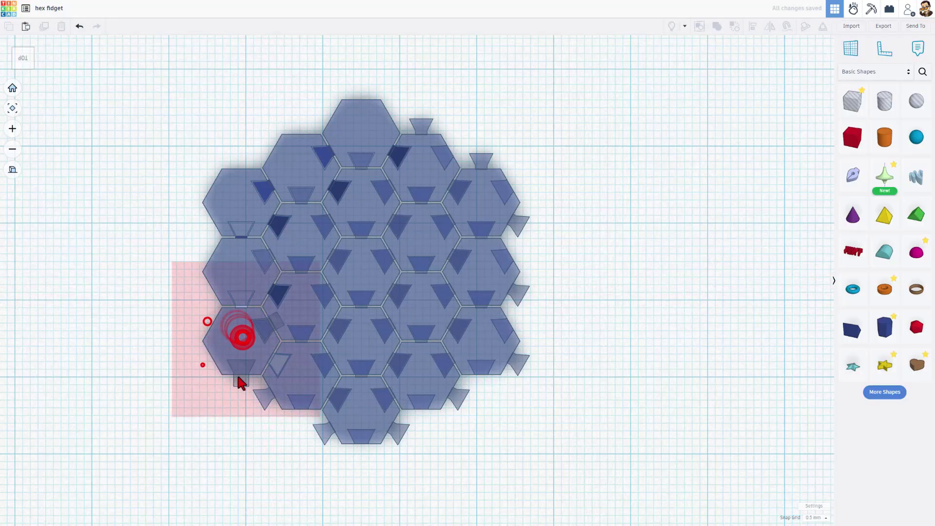
double_click(286, 386)
double_click(402, 438)
double_click(480, 378)
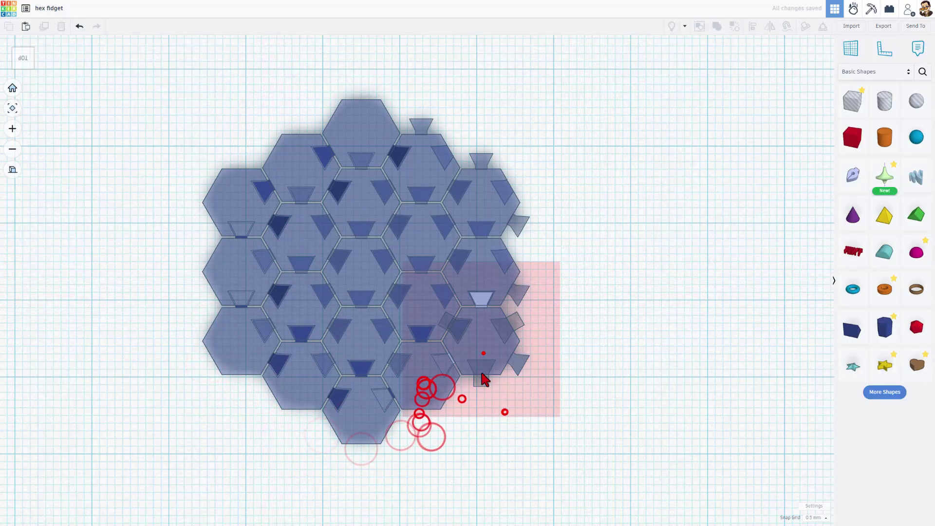
left_click(485, 352)
left_click(577, 350)
double_click(489, 167)
double_click(386, 156)
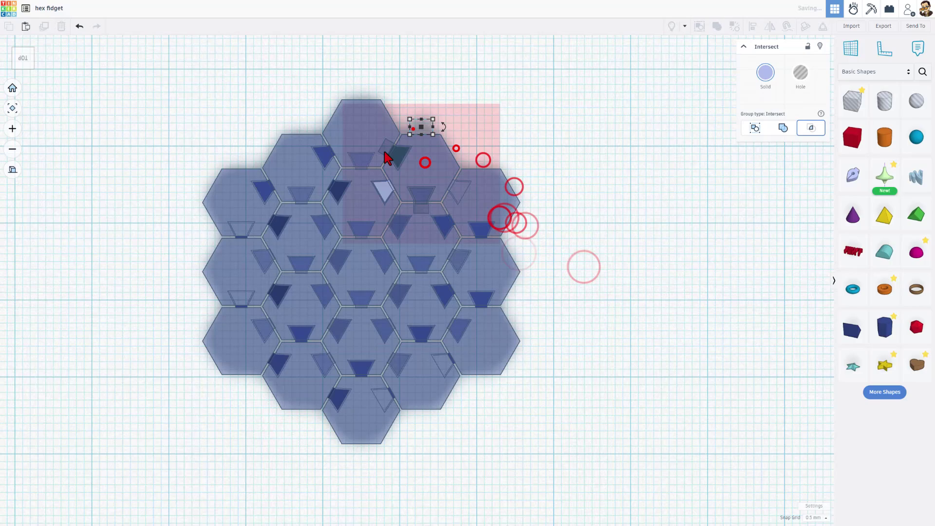
key("Escape")
scroll(256, 171, "up", 2)
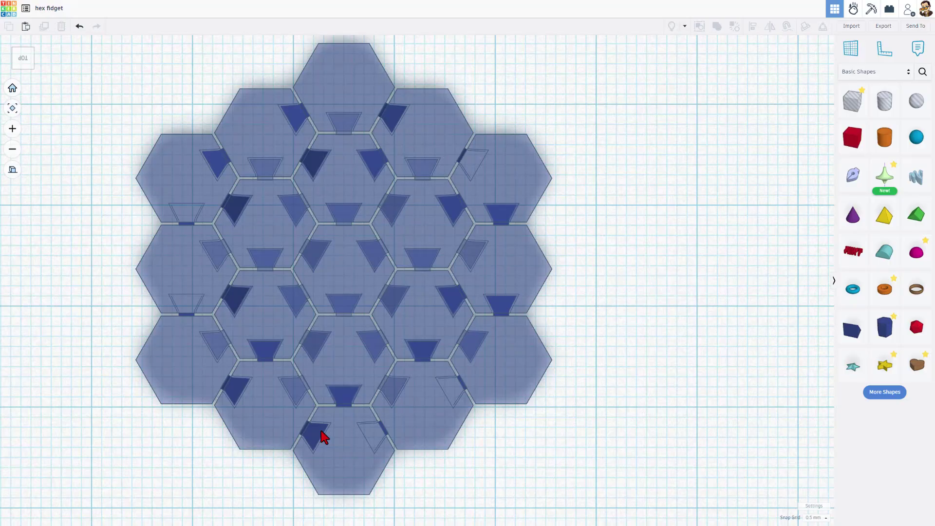
Return to perspective, make all 19 pieces solid again and reselect them for export.
left_click(13, 169)
mouse_move(165, 353)
right_mouse_down()
mouse_move(203, 276)
mouse_move(291, 334)
mouse_move(328, 173)
right_mouse_up()
scroll(505, 302, "down", 2)
scroll(470, 334, "up", 1)
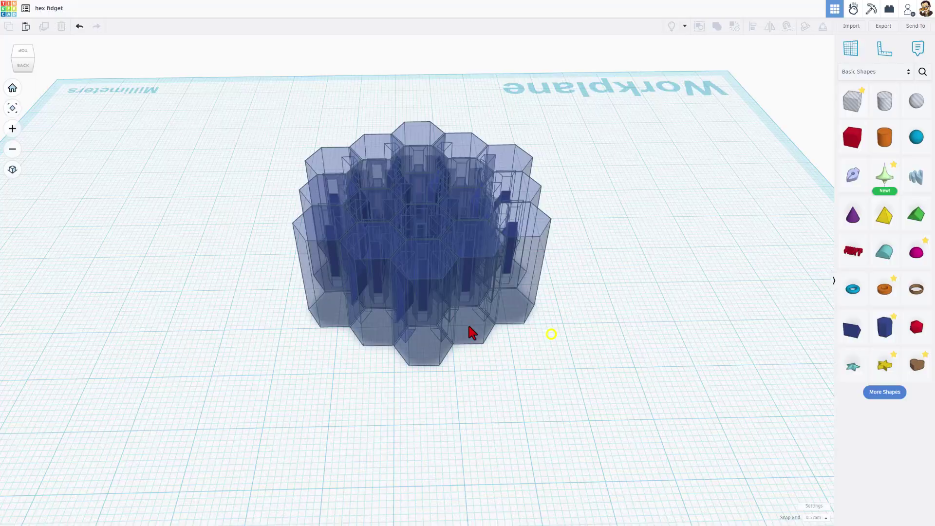
mouse_move(471, 334)
right_mouse_down()
mouse_move(365, 309)
mouse_move(238, 296)
mouse_move(446, 309)
mouse_move(284, 353)
mouse_move(472, 359)
mouse_move(567, 341)
mouse_move(393, 410)
mouse_move(577, 407)
mouse_move(519, 416)
mouse_move(69, 329)
right_mouse_up()
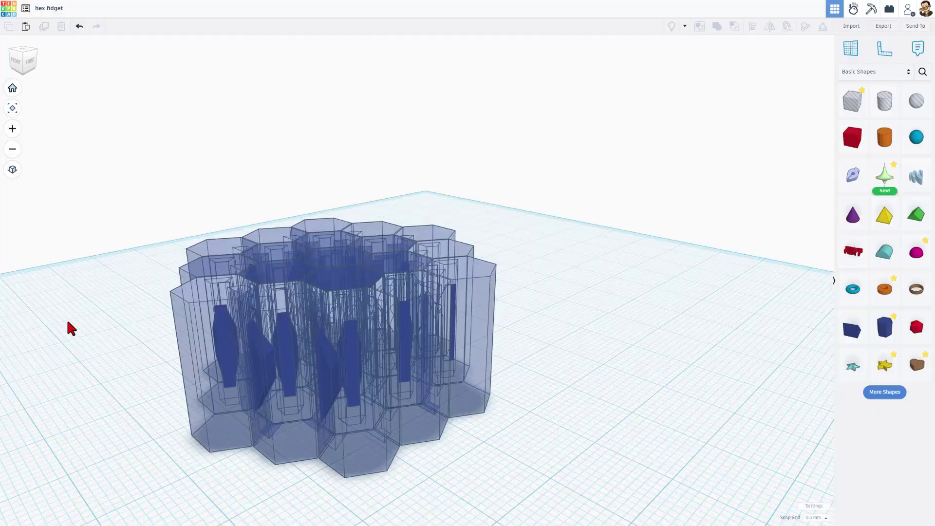
left_click_drag(88, 207, 494, 403)
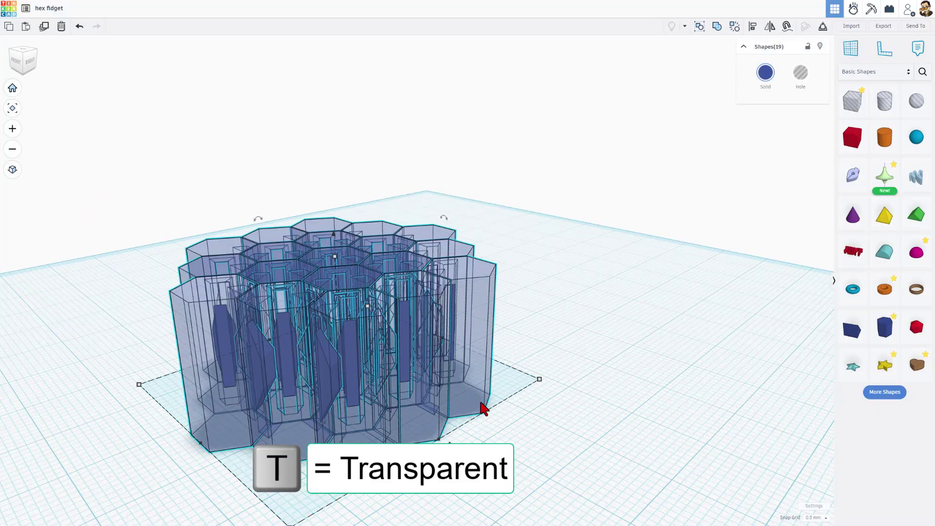
key("t")
left_click(583, 383)
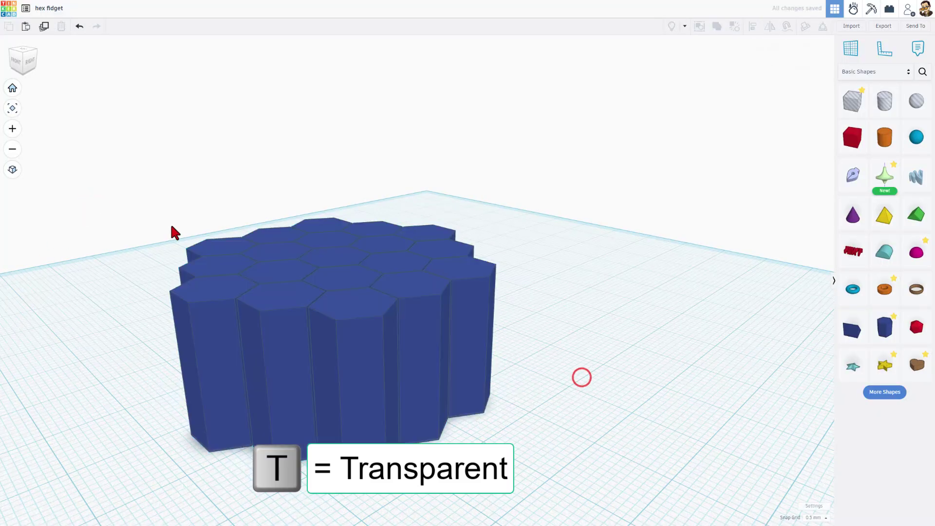
left_click_drag(125, 212, 483, 403)
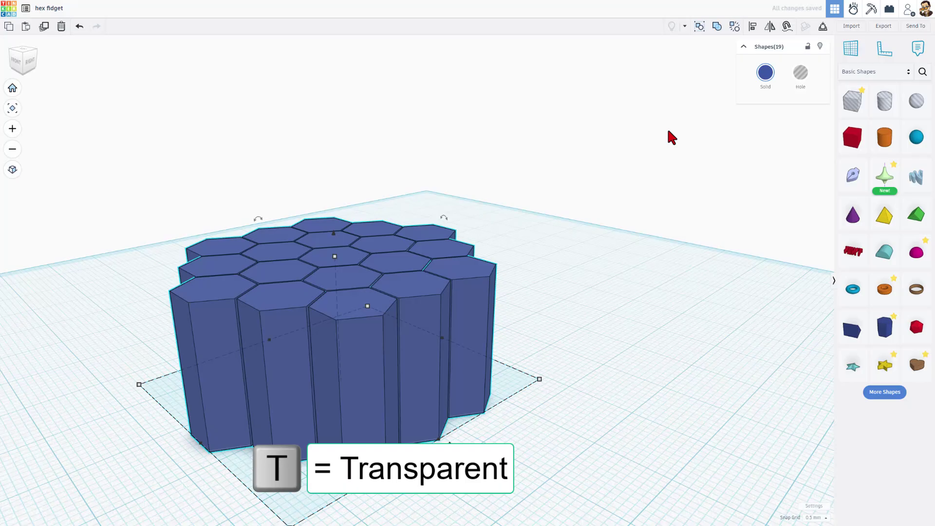
Export the 19 selected shapes from Tinkercad as hex fidget.stl.
left_click(877, 28)
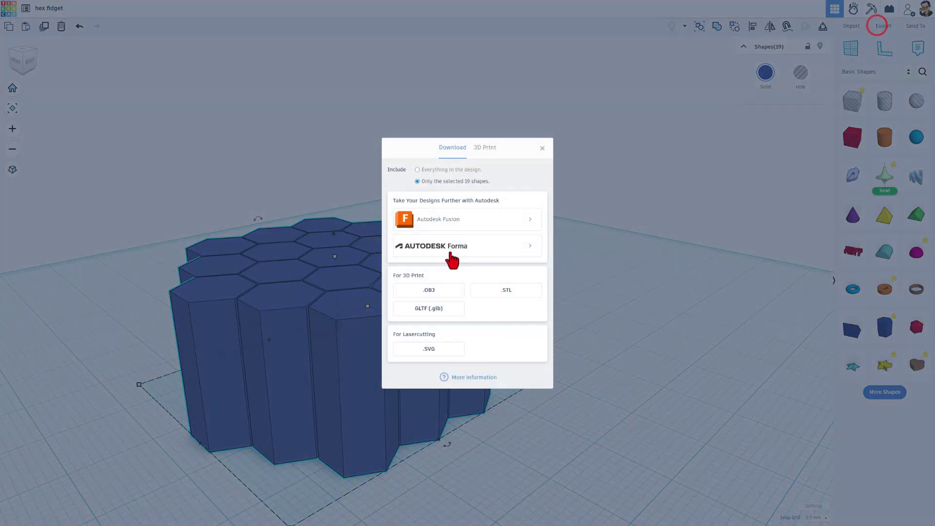
left_click(495, 292)
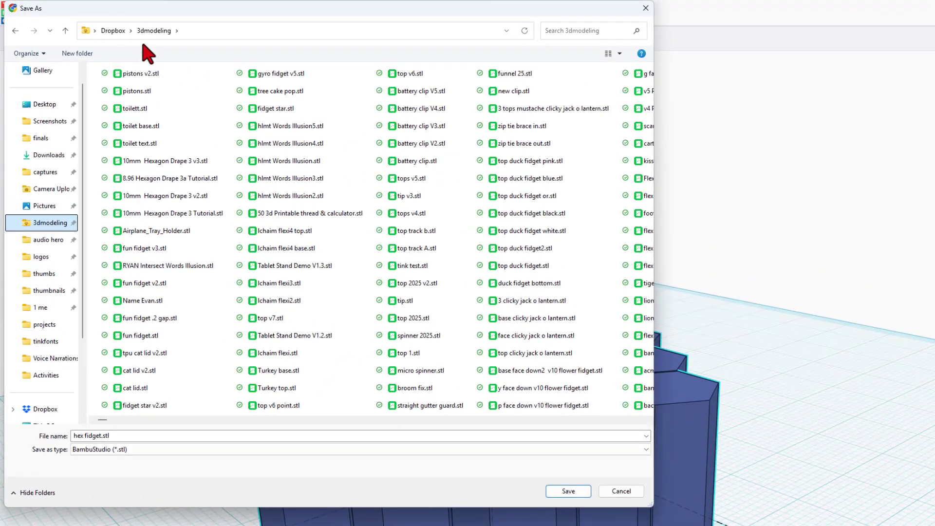
triple_click(97, 437)
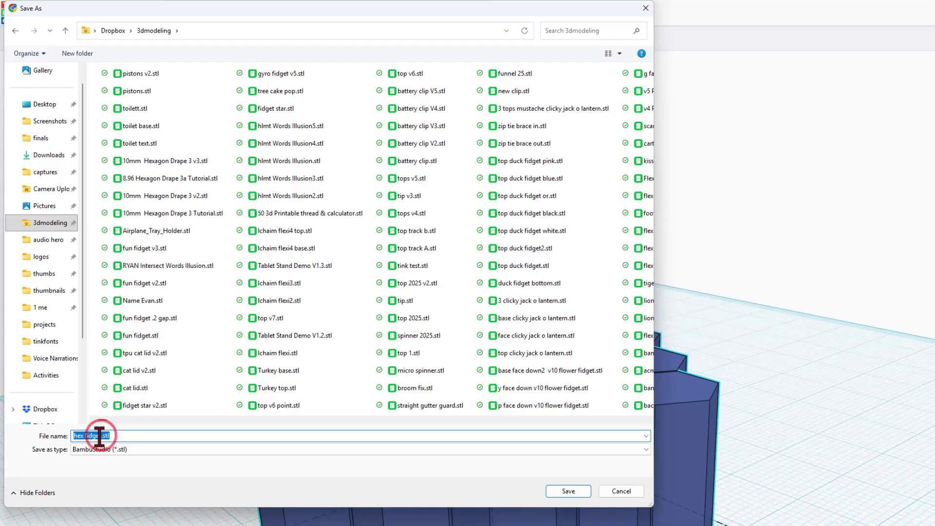
left_click(100, 436)
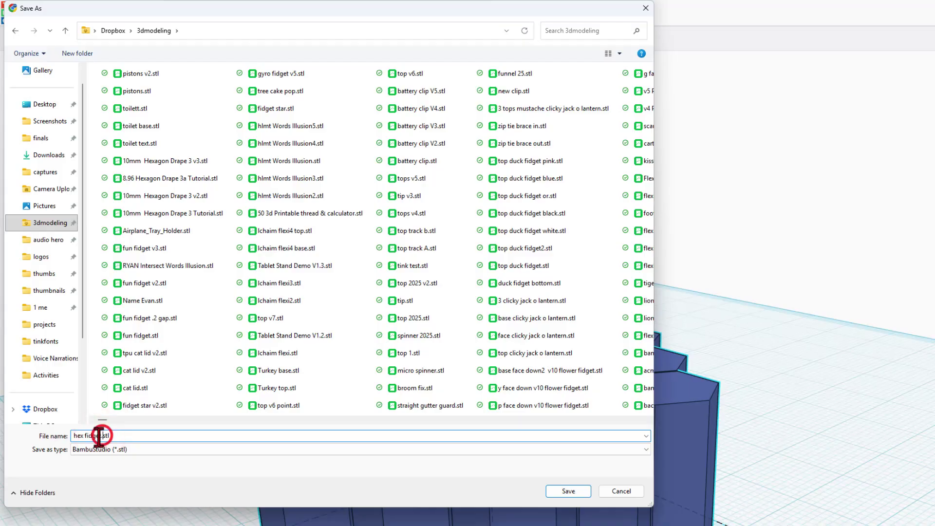
left_click(99, 435)
key("Return")
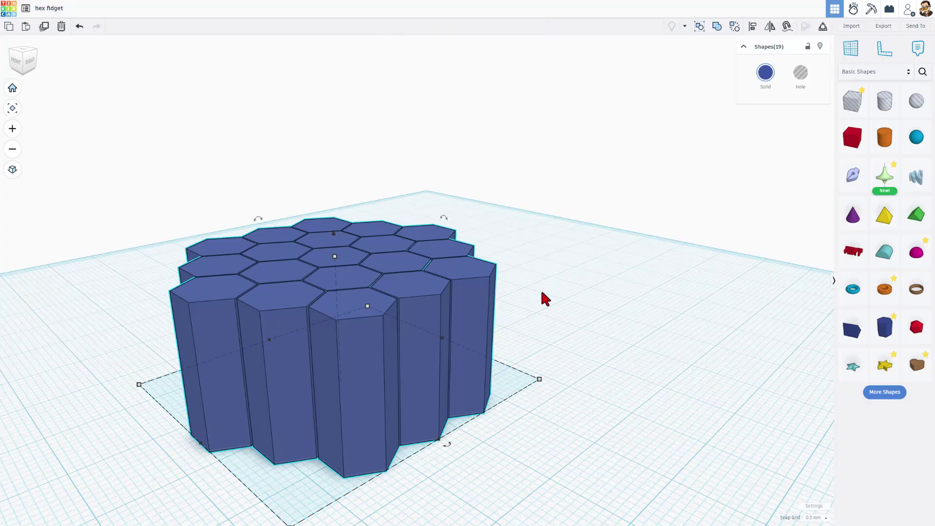
Start a new empty project in Bambu Studio.
right_click_drag(592, 296, 523, 321)
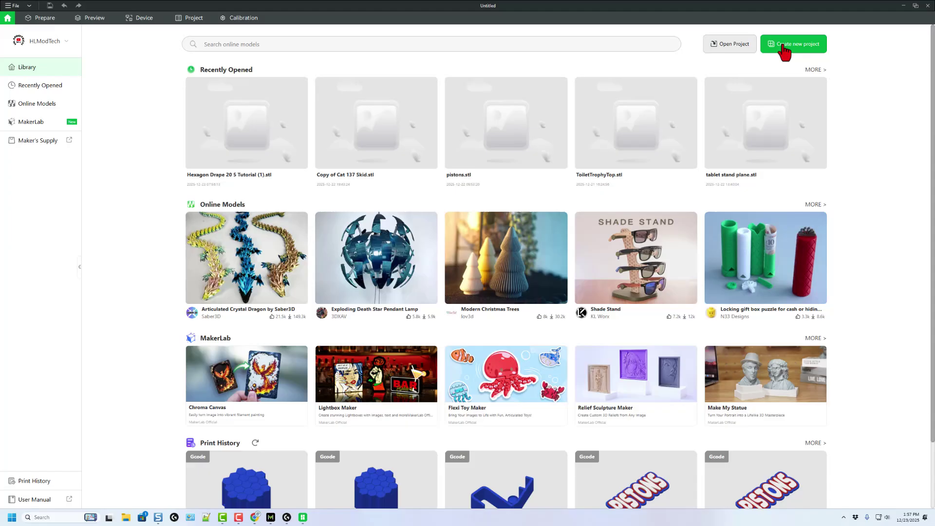
left_click(789, 43)
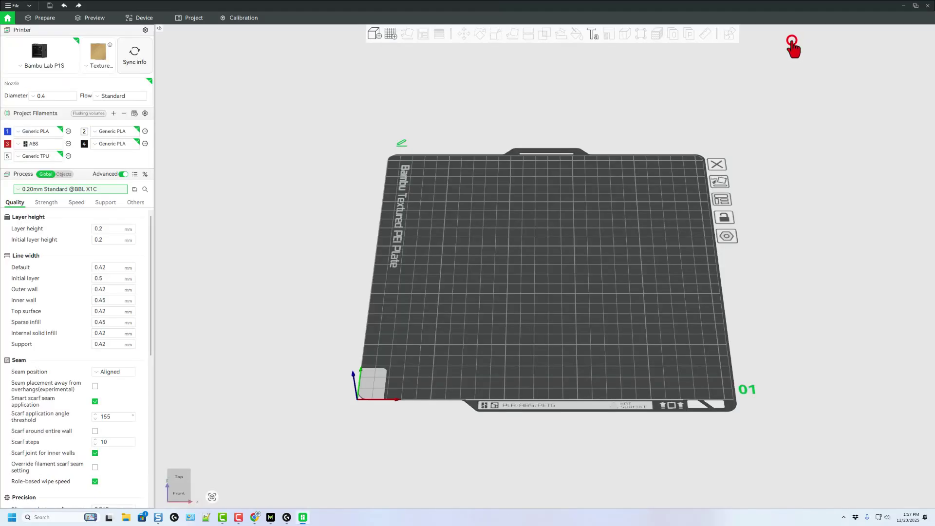
Import hex fidget 20.stl onto the plate and show the Speed process settings.
left_click(374, 33)
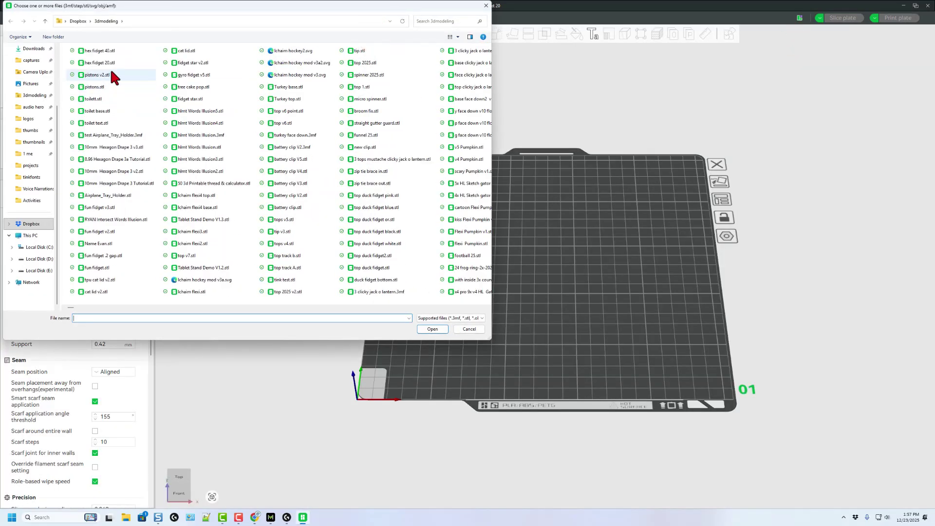
double_click(100, 62)
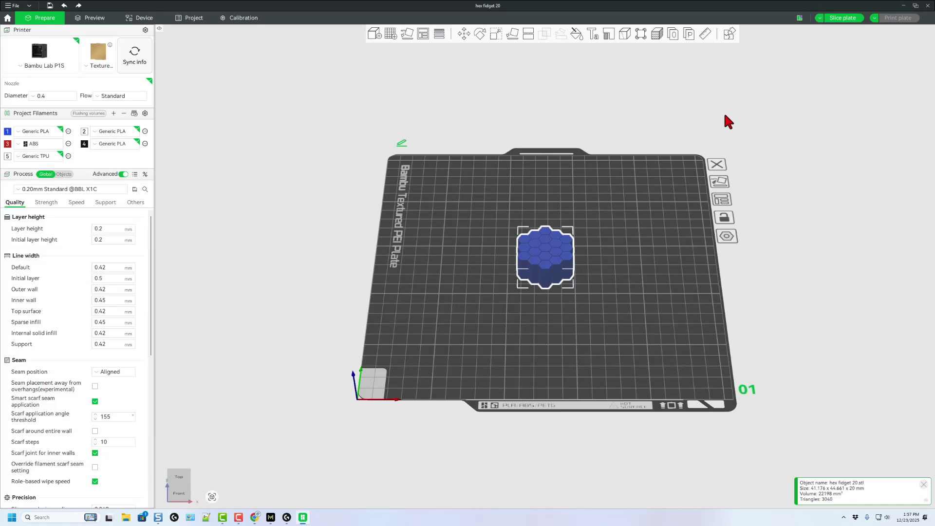
left_click(76, 202)
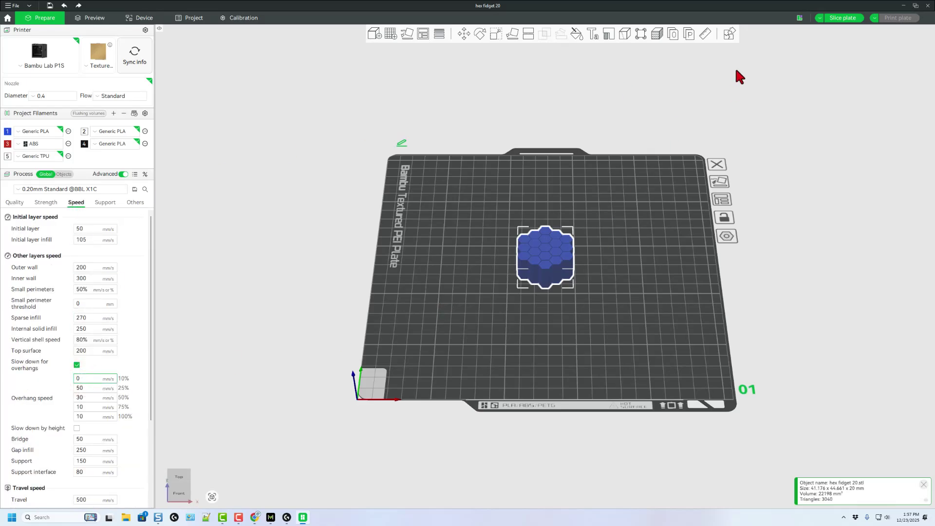
Slice the plate and scrub the layer slider through the 20 mm honeycomb's interior toolpaths.
left_click(844, 18)
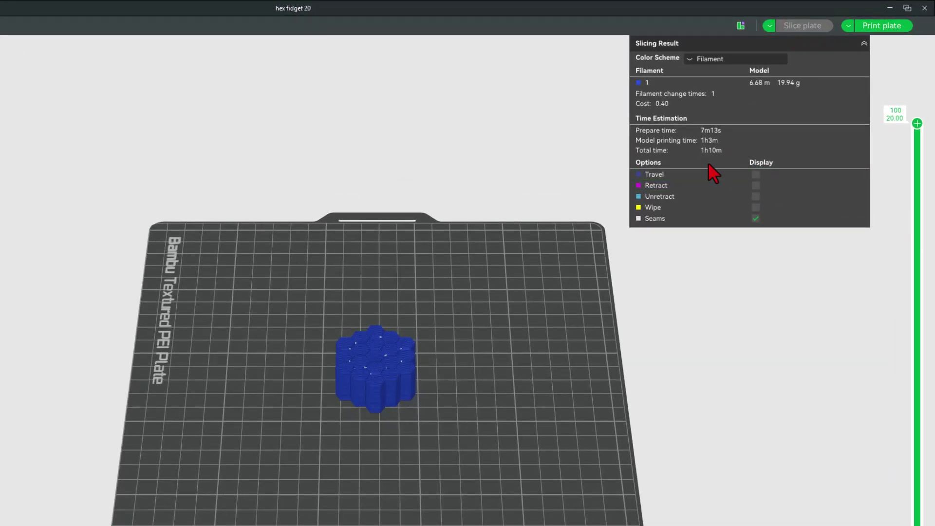
scroll(386, 372, "up", 2)
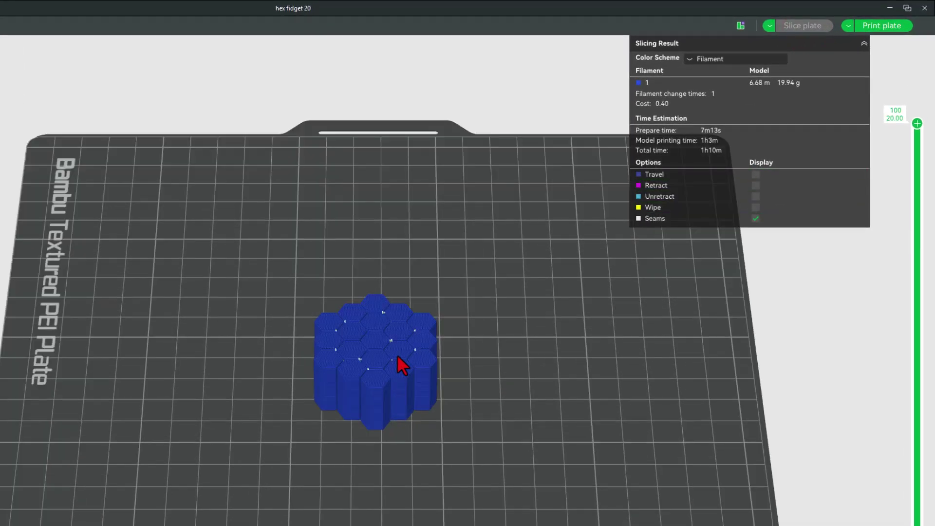
scroll(397, 355, "up", 2)
left_click(509, 347)
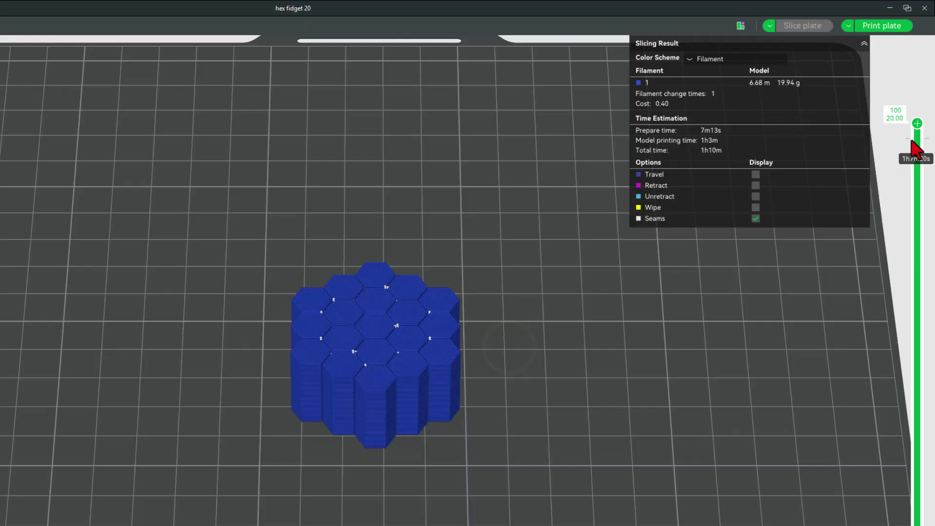
left_click_drag(916, 122, 917, 330)
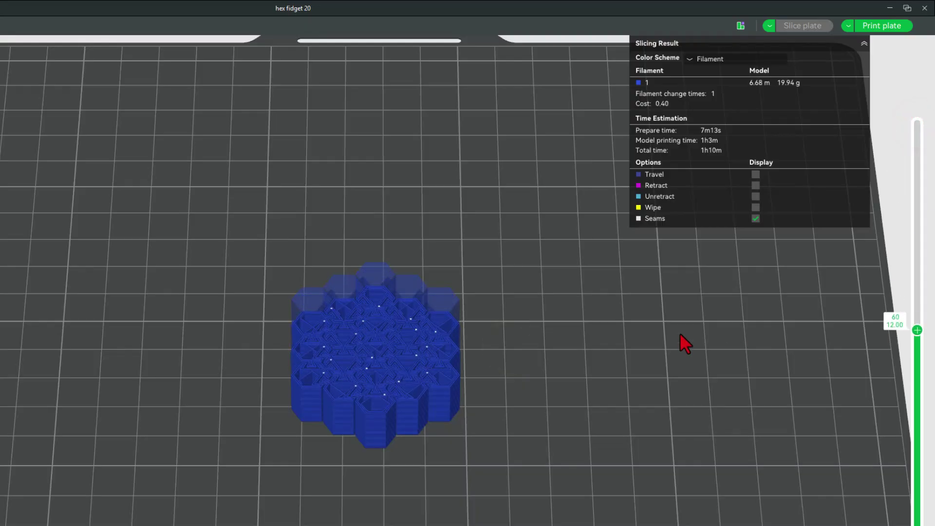
right_click_drag(634, 326, 610, 394)
left_click_drag(516, 400, 519, 439)
scroll(505, 438, "up", 2)
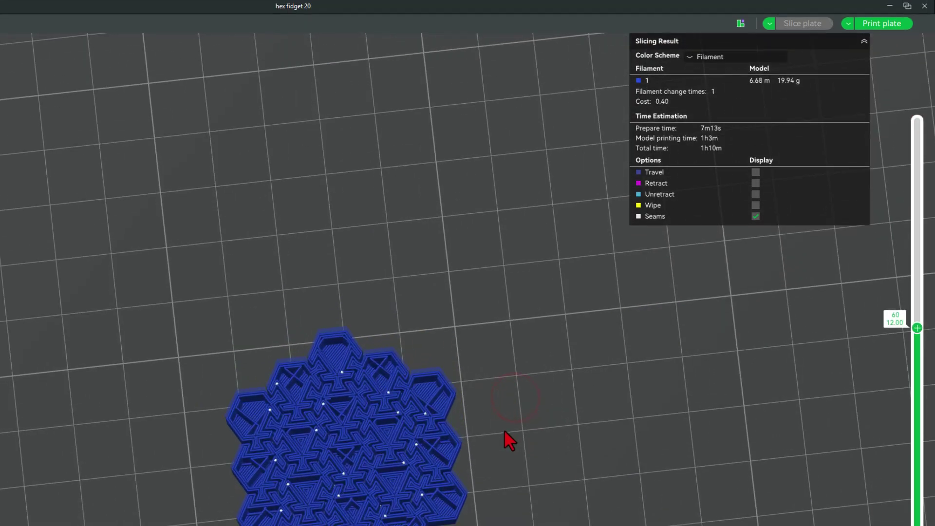
scroll(505, 370, "up", 3)
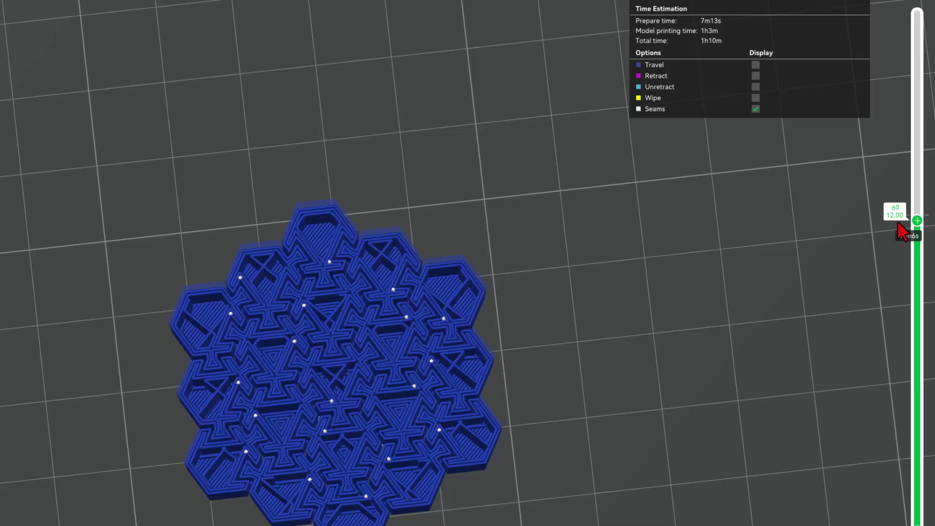
mouse_move(917, 221)
left_mouse_down()
mouse_move(917, 438)
mouse_move(932, 150)
mouse_move(917, 15)
left_mouse_up()
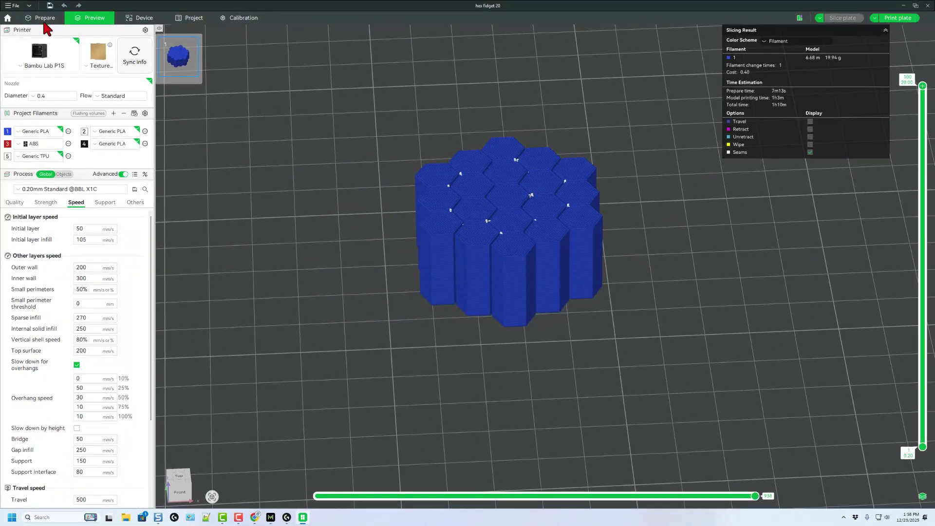
Back in Prepare, delete the 20 mm honeycomb and import hex fidget 40.stl.
left_click(46, 22)
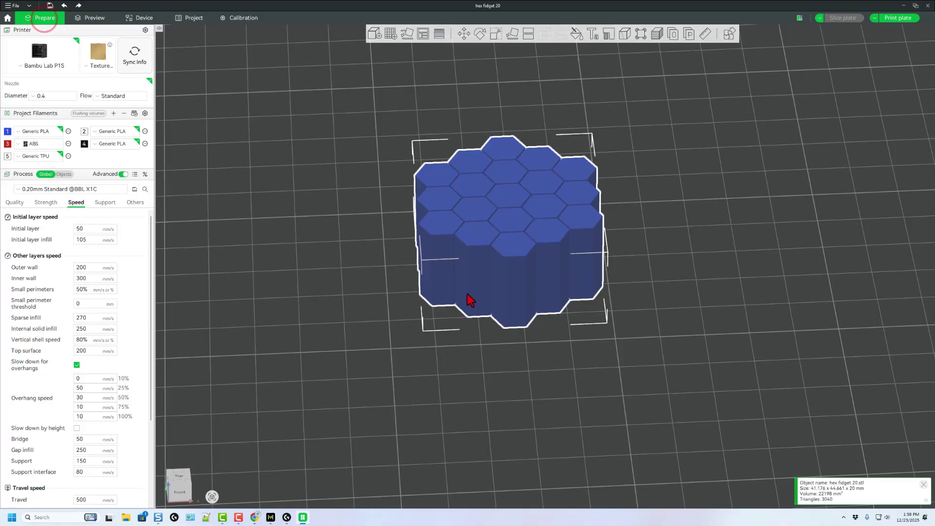
key("Delete")
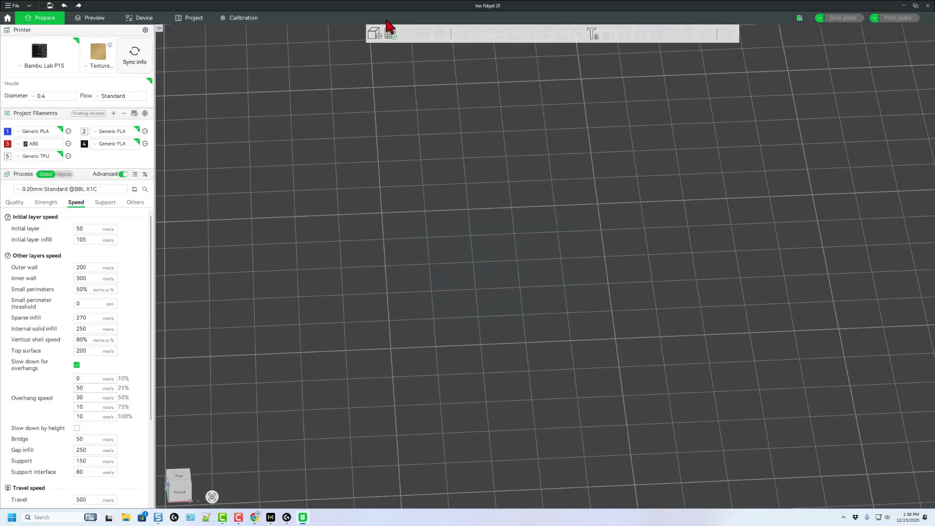
left_click(374, 35)
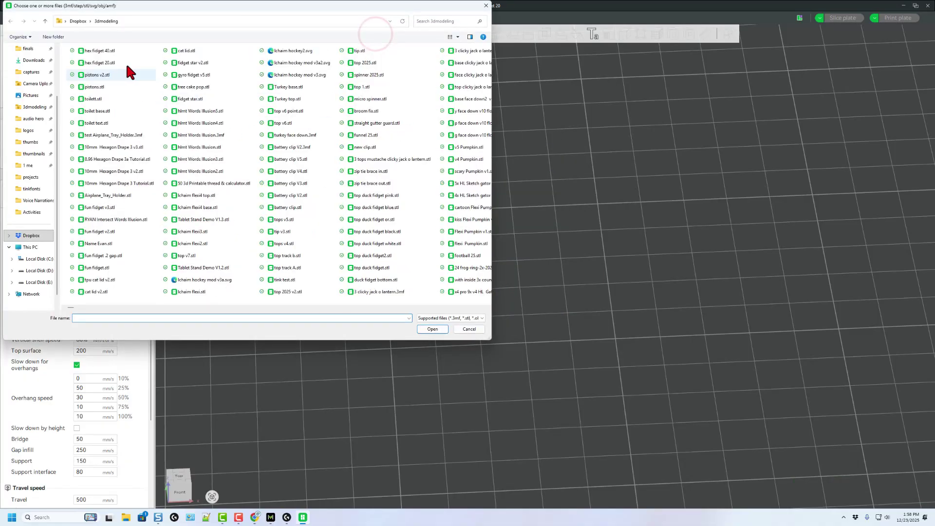
left_click(87, 50)
double_click(87, 50)
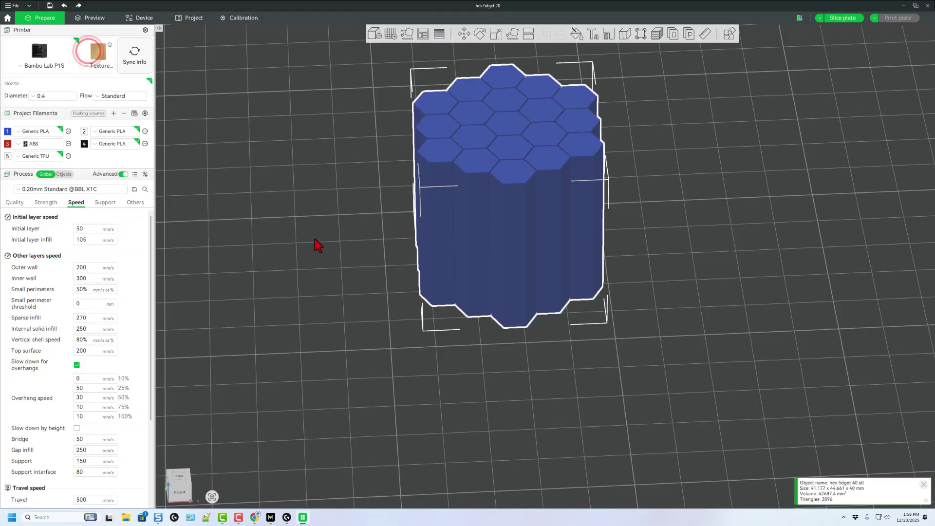
Slice the 40 mm honeycomb, then re-slice it with the 0.24mm Draft process profile.
left_click(85, 189)
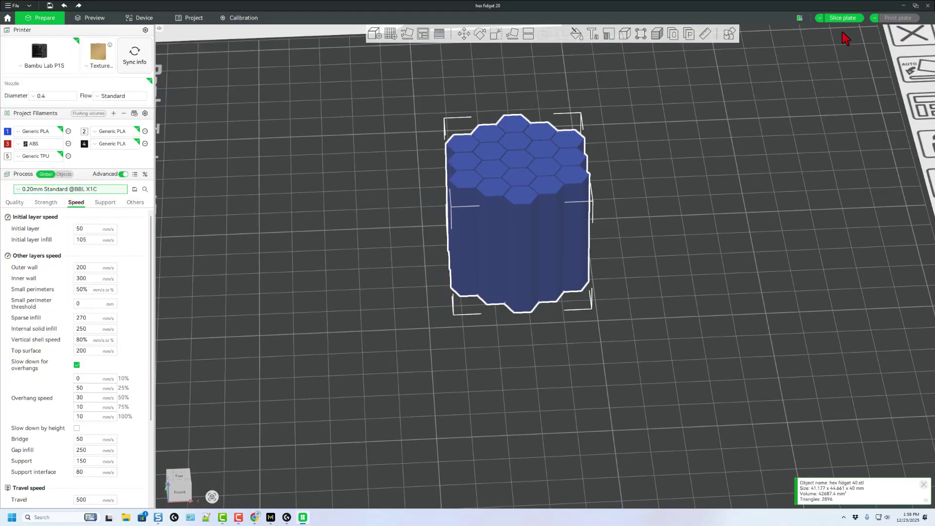
left_click(843, 19)
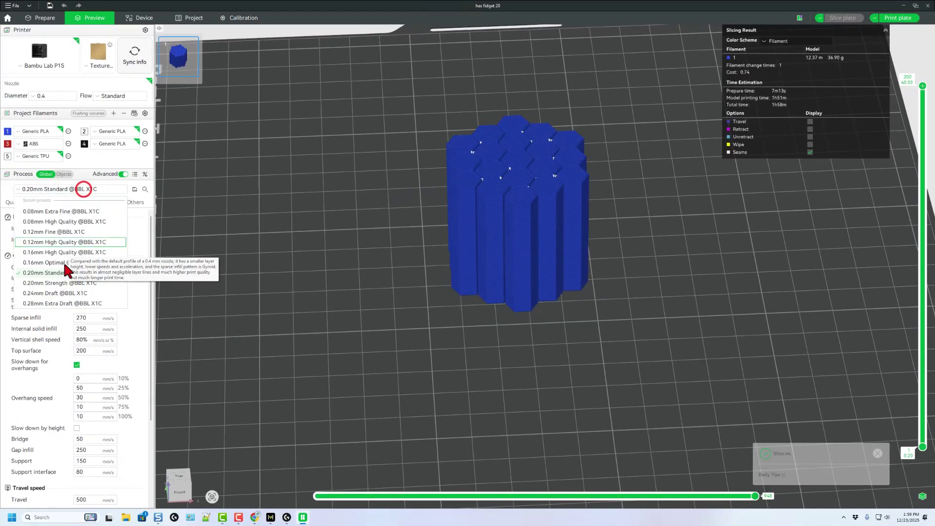
left_click(54, 293)
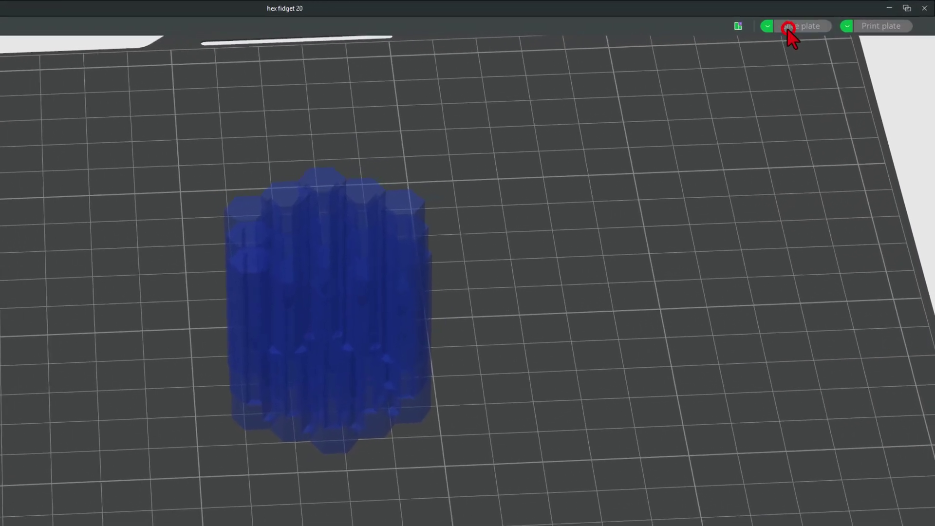
left_click(787, 28)
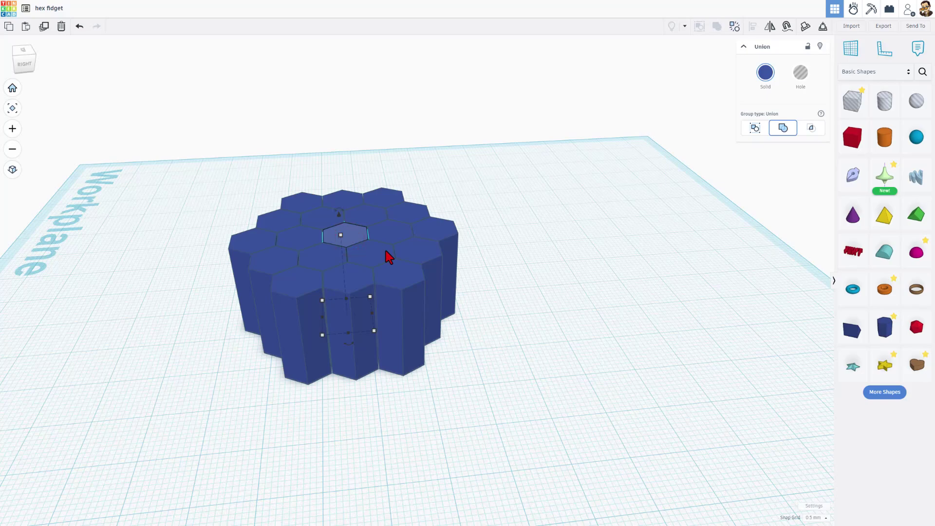
Duplicate one hex piece, move it clear of the cluster and ungroup it into its parts.
key("ctrl+d")
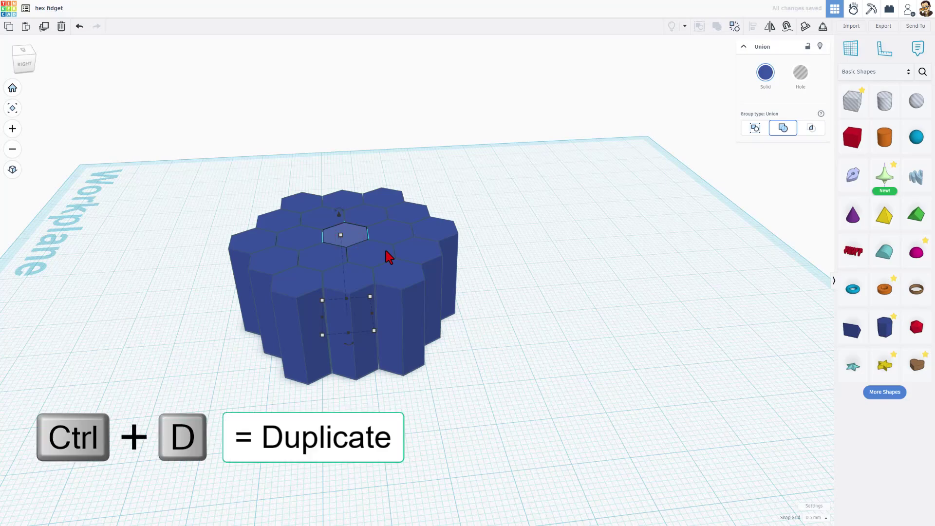
key("Right")
key("Right")
key("Right")
key("Right")
key("Right")
key("Right")
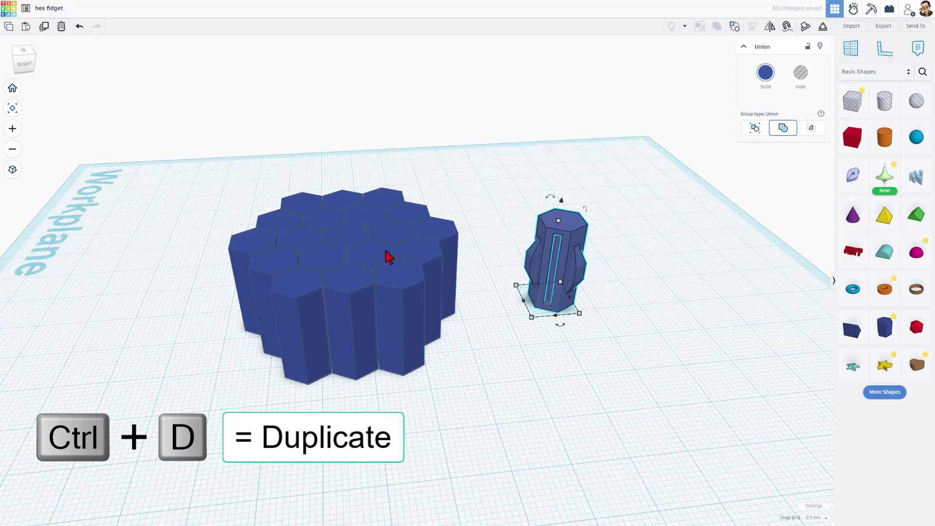
left_click(676, 267)
left_click(575, 245)
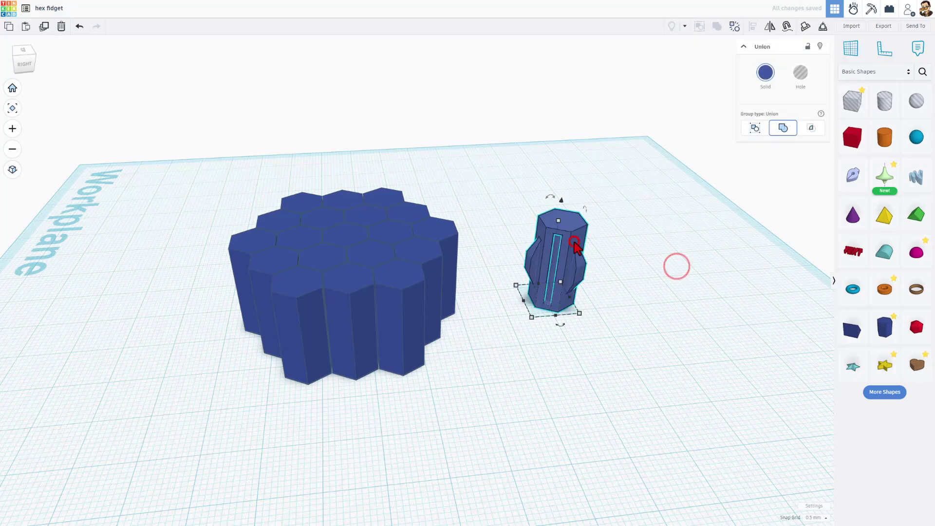
key("ctrl+shift+g")
left_click(737, 27)
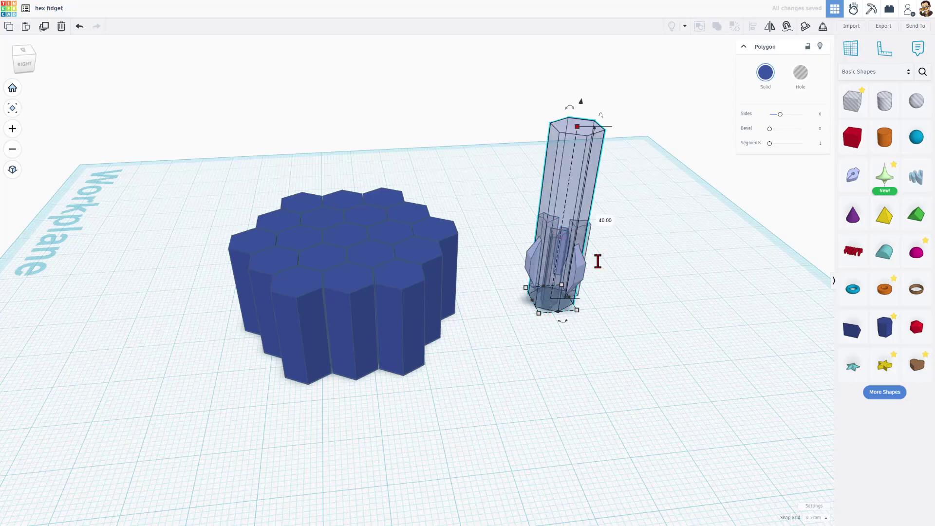
Orbit to inspect the separated 40 mm-tall parts from different angles.
right_click_drag(609, 262, 610, 263)
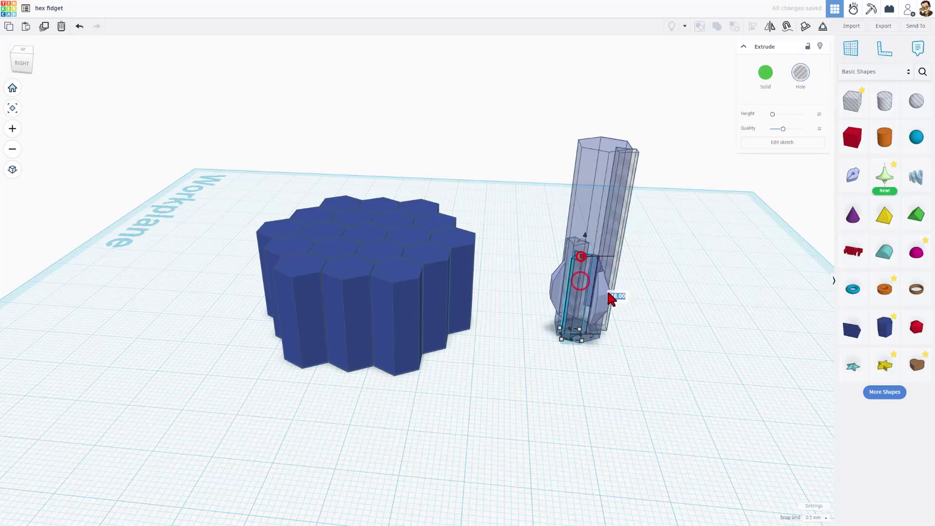
right_click_drag(601, 294, 484, 223)
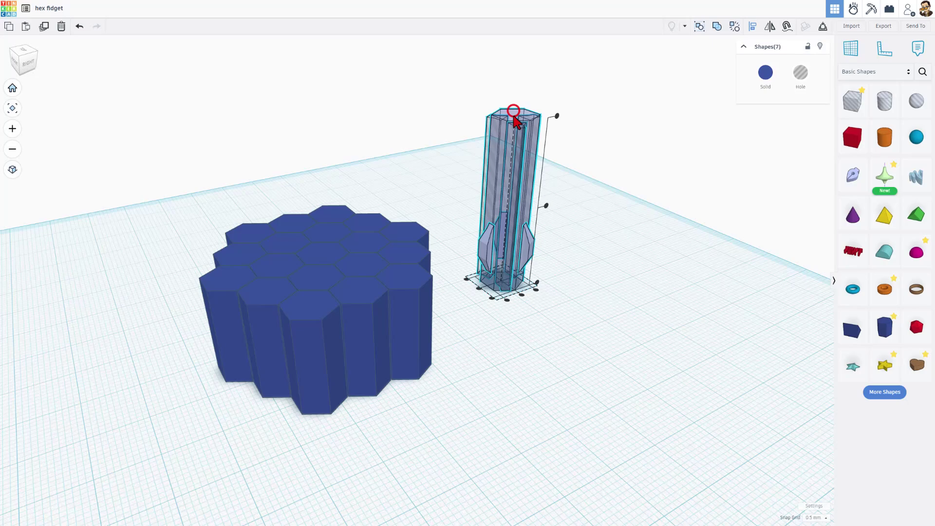
Align the seven tall parts and group them into one 40 mm hex column.
key("l")
left_click(621, 270)
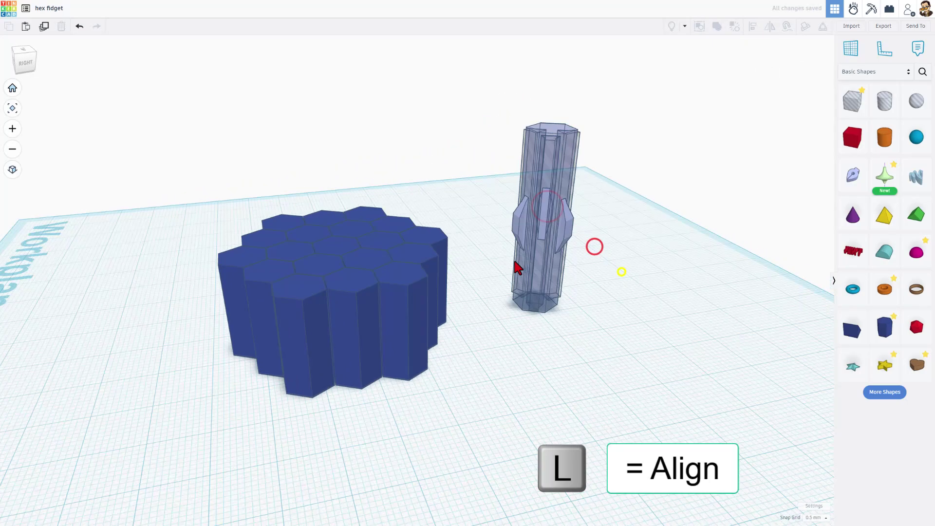
right_click_drag(620, 269, 626, 270)
left_click(620, 264)
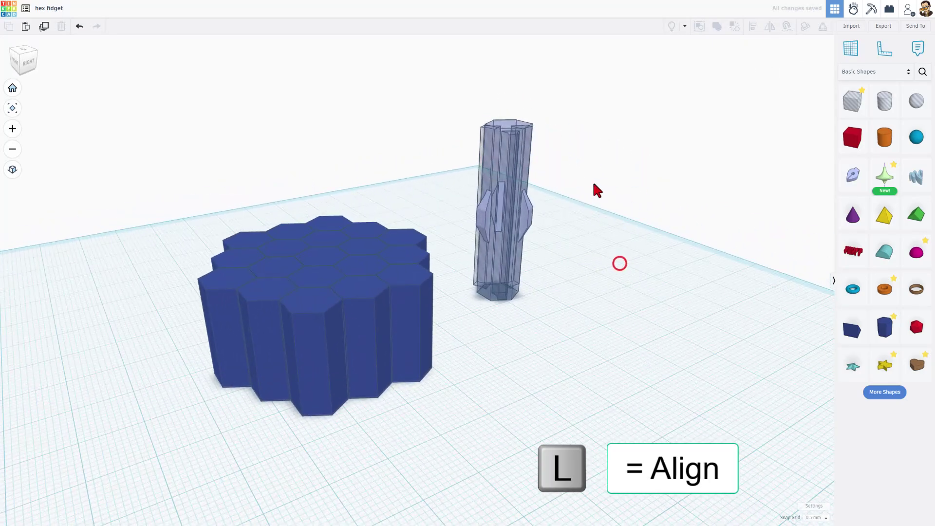
left_click_drag(496, 231, 466, 226)
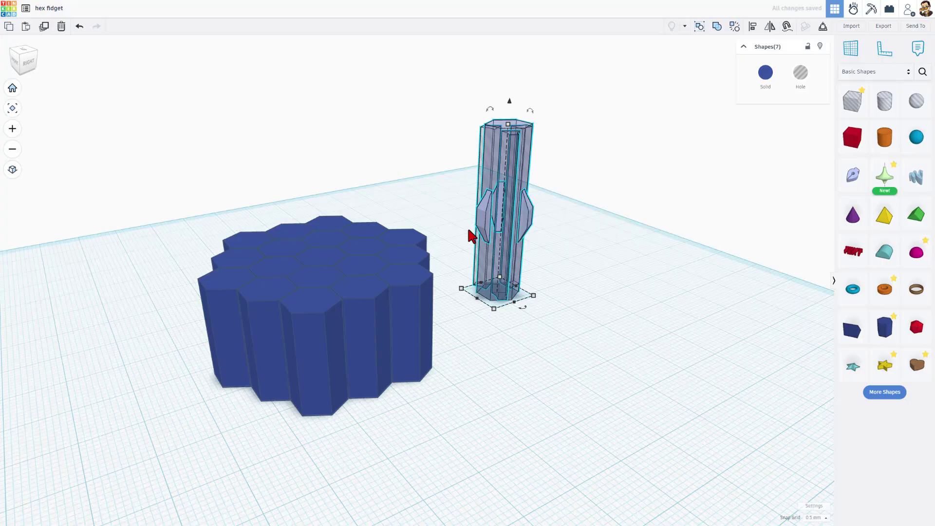
key("ctrl+g")
Switch the combined column from transparent back to solid blue.
mouse_move(550, 252)
right_mouse_down()
mouse_move(557, 270)
mouse_move(527, 168)
right_mouse_up()
scroll(611, 267, "down", 2)
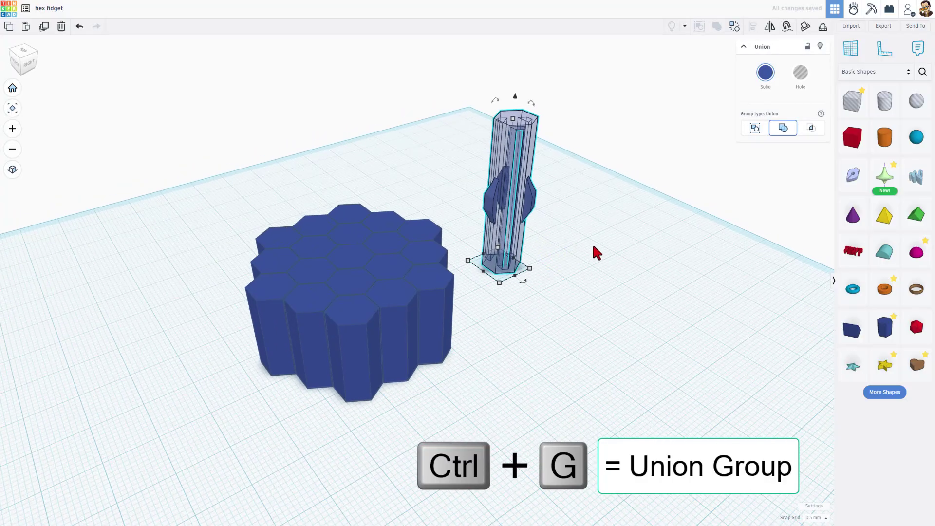
key("t")
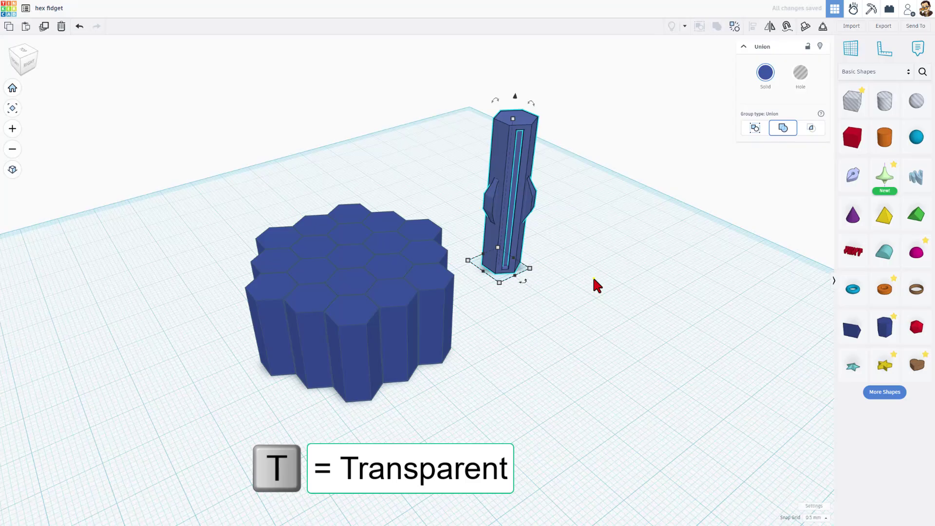
mouse_move(592, 276)
right_mouse_down()
mouse_move(586, 289)
mouse_move(453, 318)
right_mouse_up()
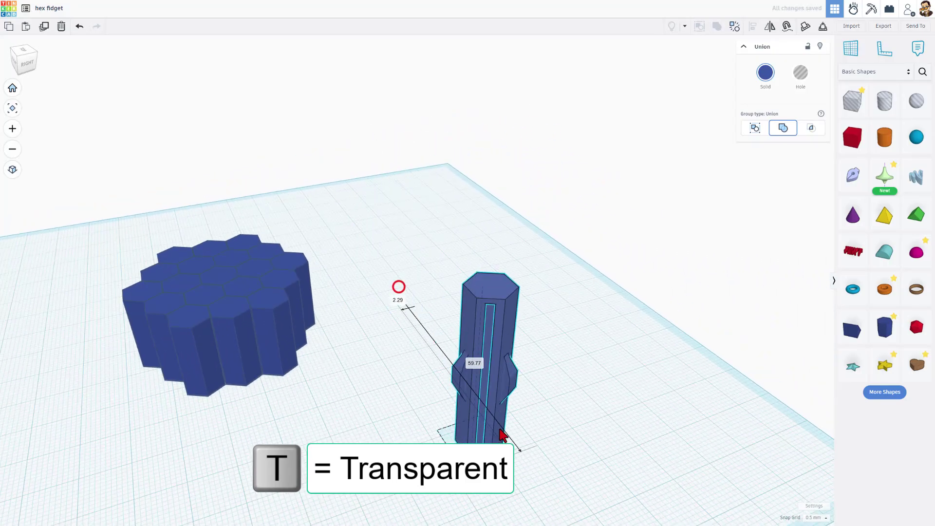
Move the tall column to the front and duplicate it, positioning the copies over the cluster.
left_click_drag(399, 290, 522, 396)
left_click(555, 399)
mouse_move(606, 418)
right_mouse_down()
mouse_move(533, 356)
mouse_move(498, 345)
right_mouse_up()
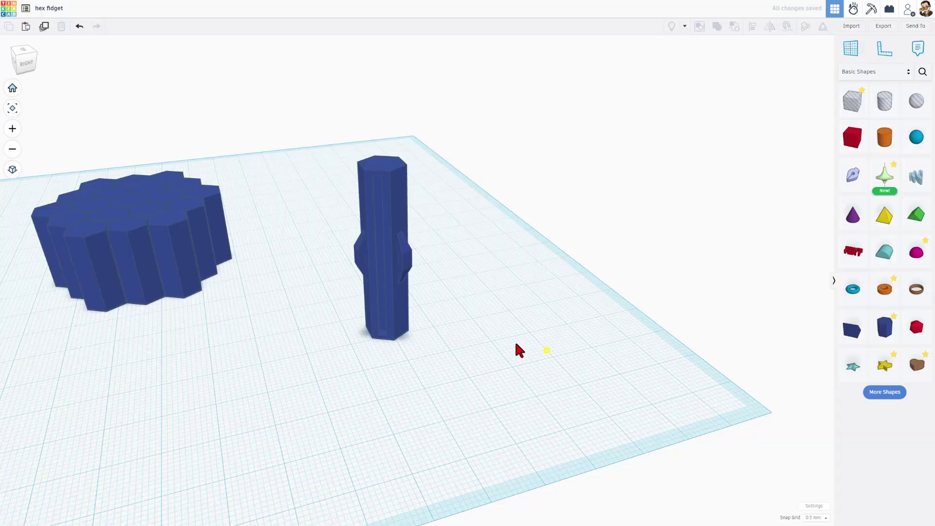
left_click(380, 302)
key("ctrl+d")
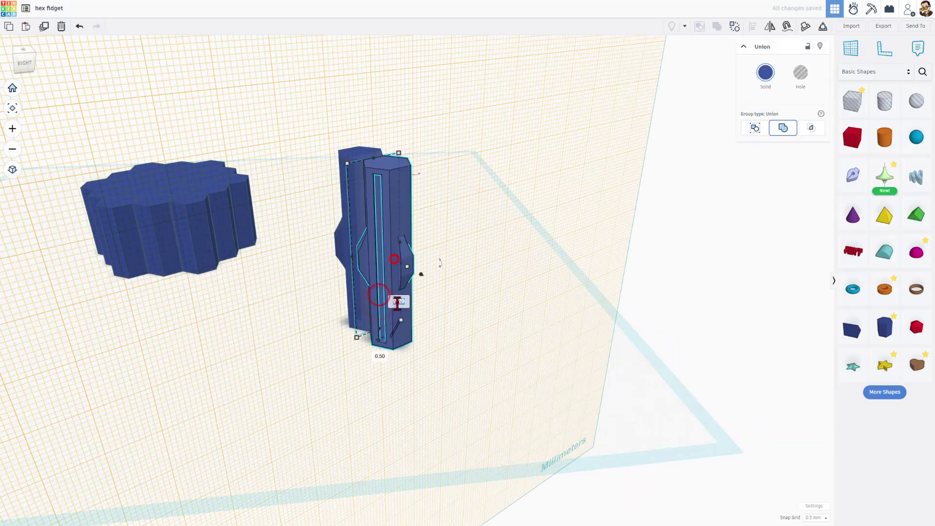
key("ctrl+d")
key("ctrl+d")
key("ctrl+d")
mouse_move(396, 261)
right_mouse_down()
mouse_move(136, 261)
mouse_move(459, 251)
mouse_move(306, 402)
right_mouse_up()
left_click(459, 251)
scroll(308, 403, "up", 3)
Select all hexagon columns, make them see-through and view them in perspective.
key("ctrl+a")
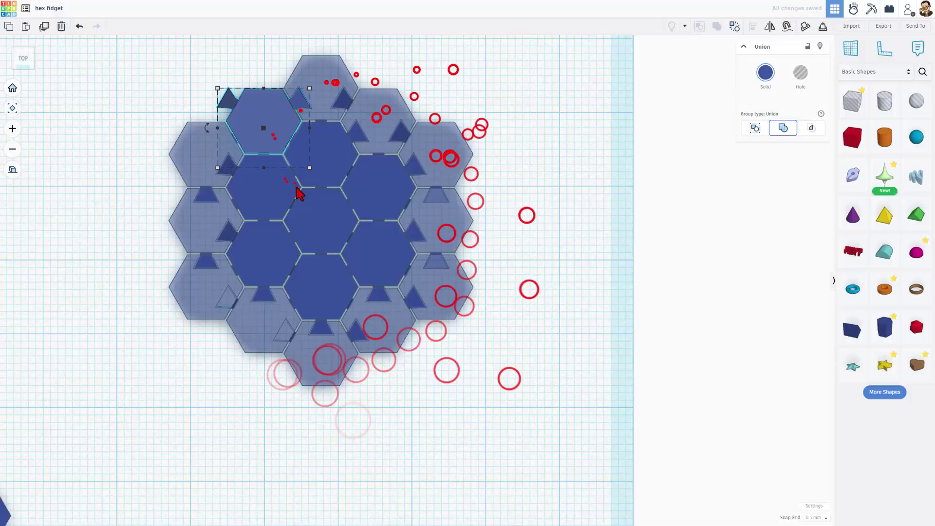
scroll(330, 251, "up", 2)
scroll(206, 140, "up", 2)
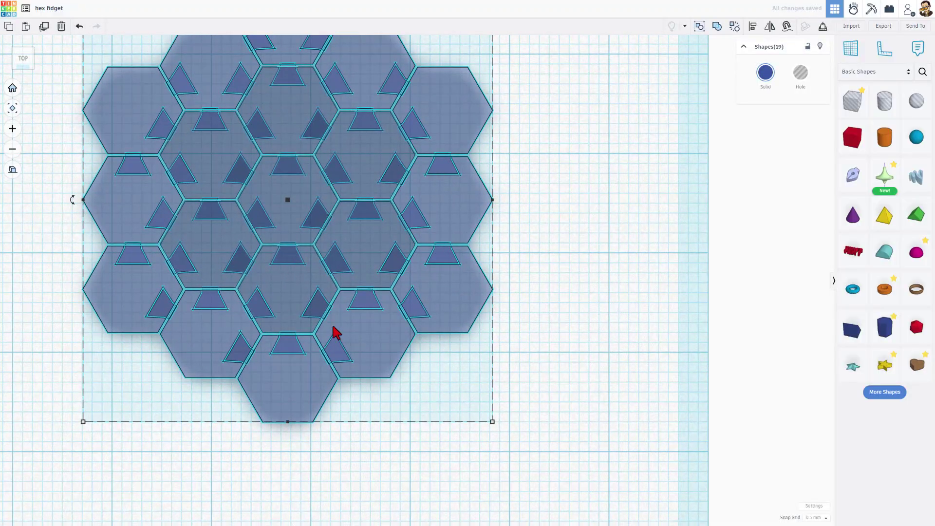
mouse_move(332, 333)
right_mouse_down()
mouse_move(403, 338)
mouse_move(80, 265)
right_mouse_up()
key("t")
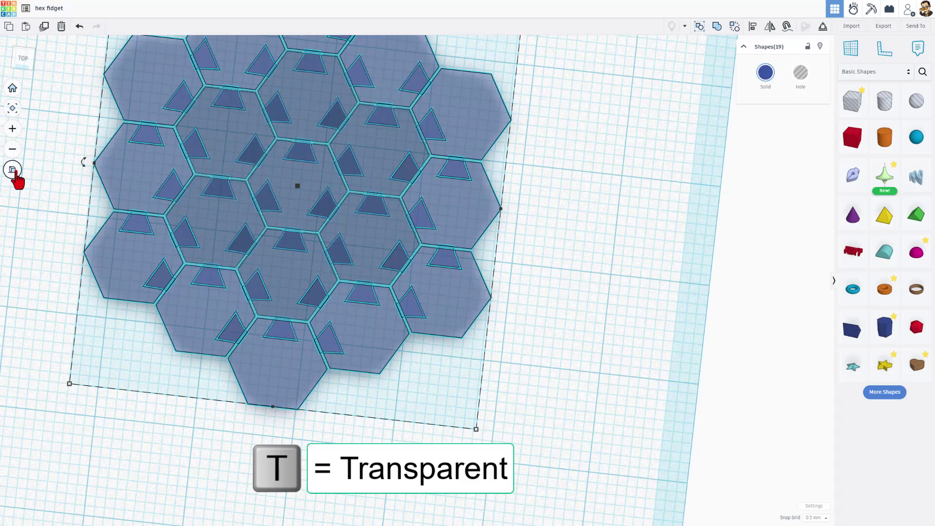
left_click(13, 171)
scroll(364, 377, "down", 5)
right_click_drag(250, 241, 190, 187)
left_click(190, 188)
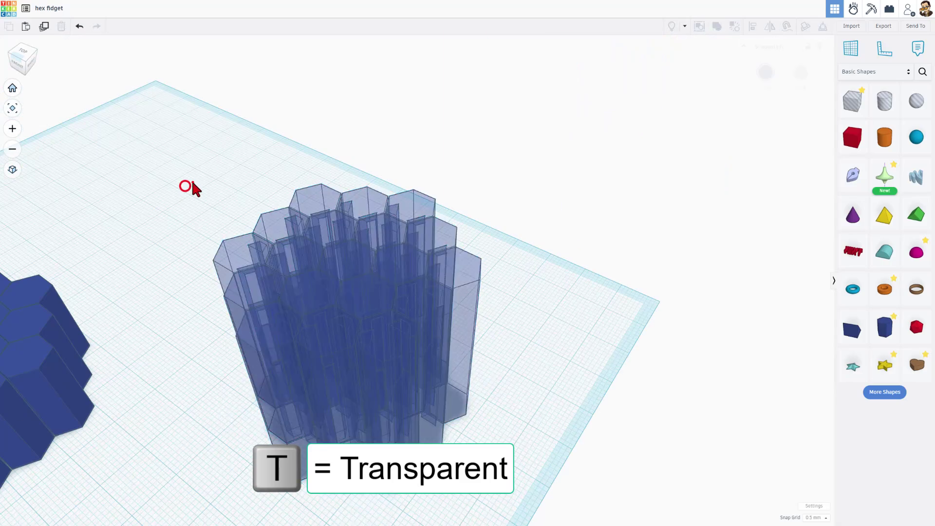
Select all 19 tall columns and make the finished tall honeycomb solid again.
left_click_drag(479, 389, 481, 392)
key("t")
mouse_move(480, 392)
right_mouse_down()
mouse_move(414, 402)
mouse_move(378, 389)
mouse_move(388, 400)
right_mouse_up()
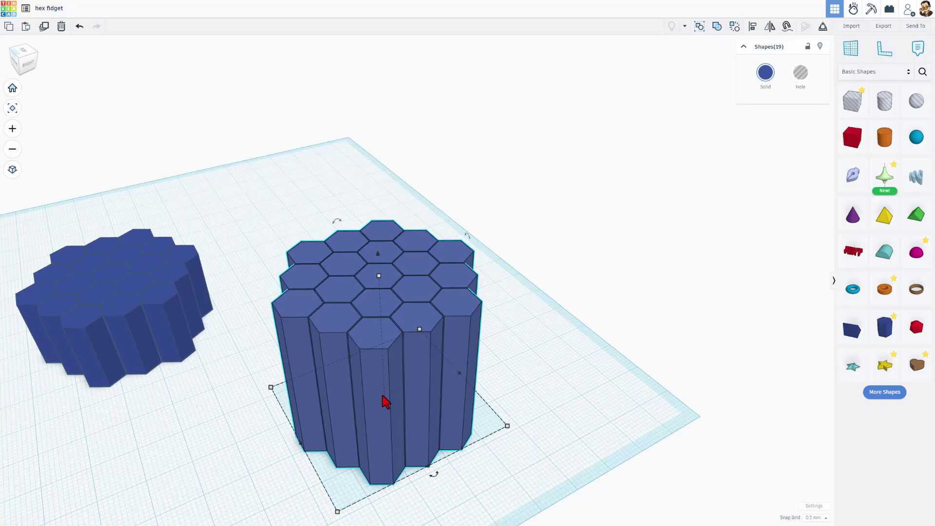